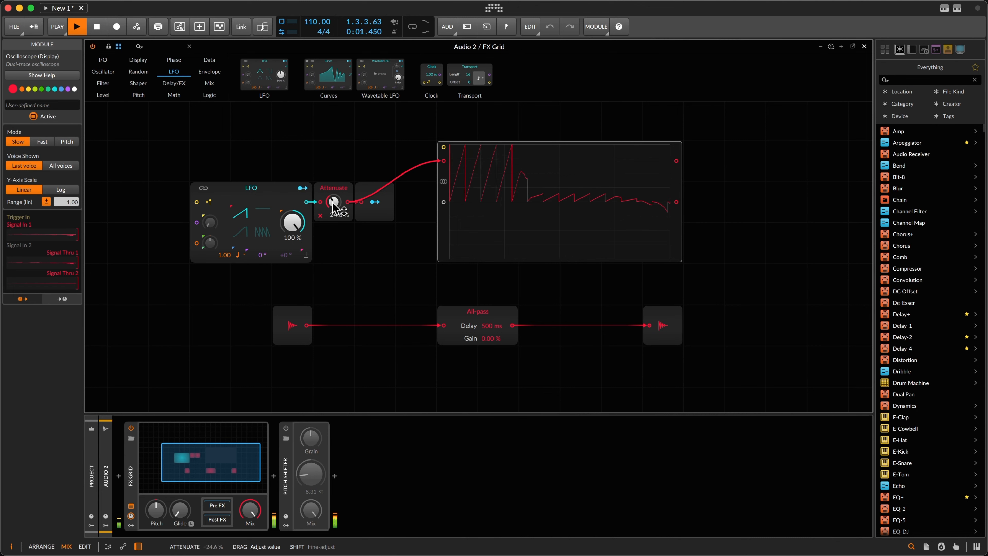
Set the Attenuate module to -100 % and the LFO's rate to 2.00 Hz, stopping playback once set.
left_click_drag(333, 203, 335, 211)
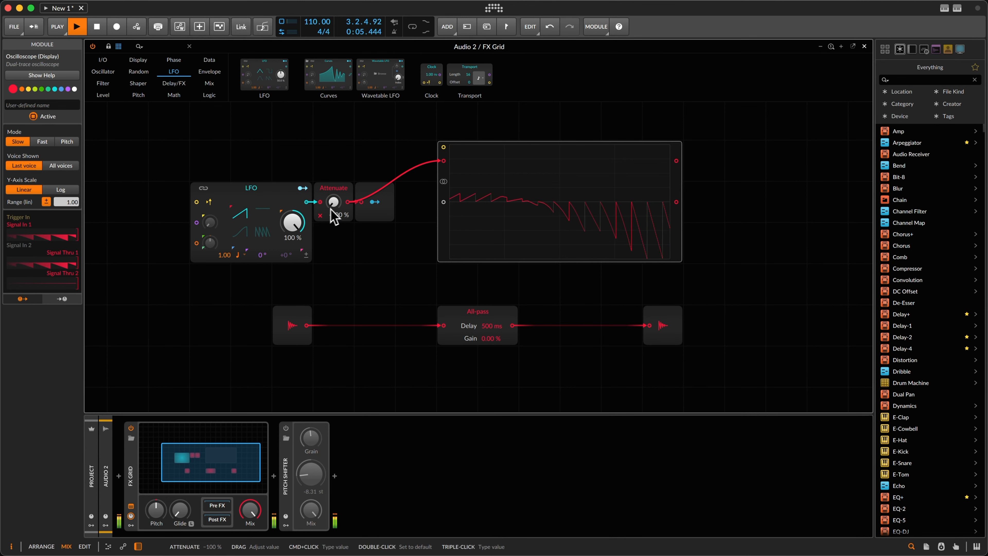
left_click(245, 256)
left_click(249, 272)
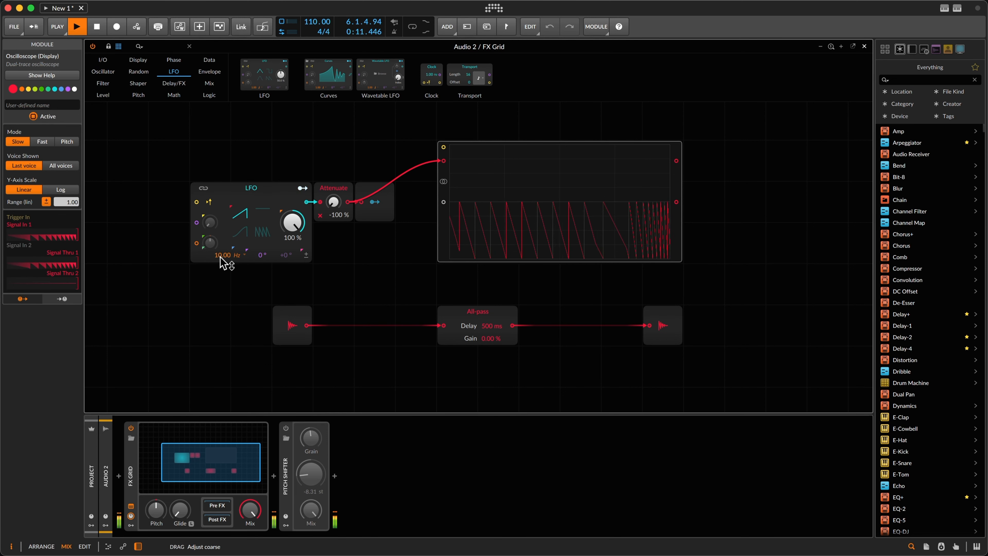
left_click_drag(220, 258, 217, 258)
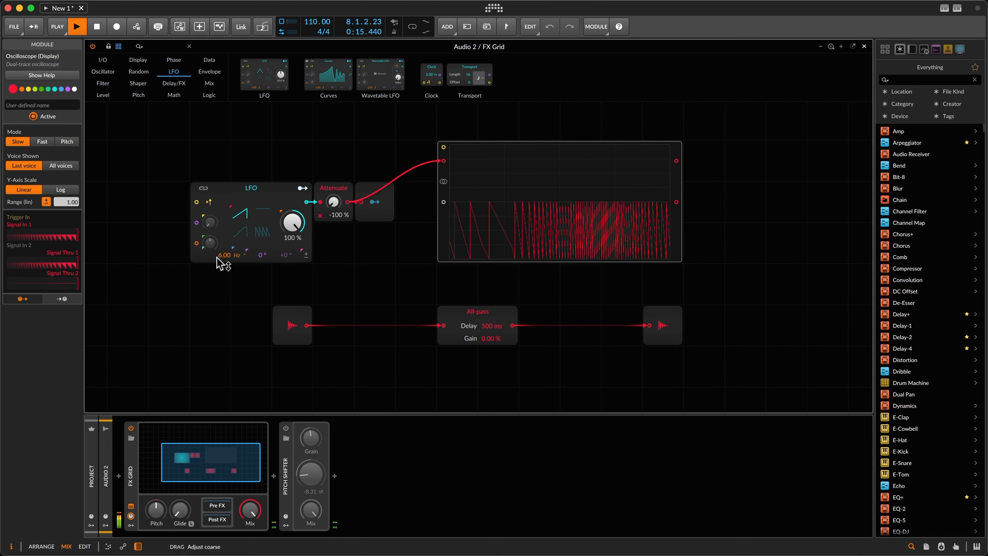
left_click_drag(216, 258, 217, 258)
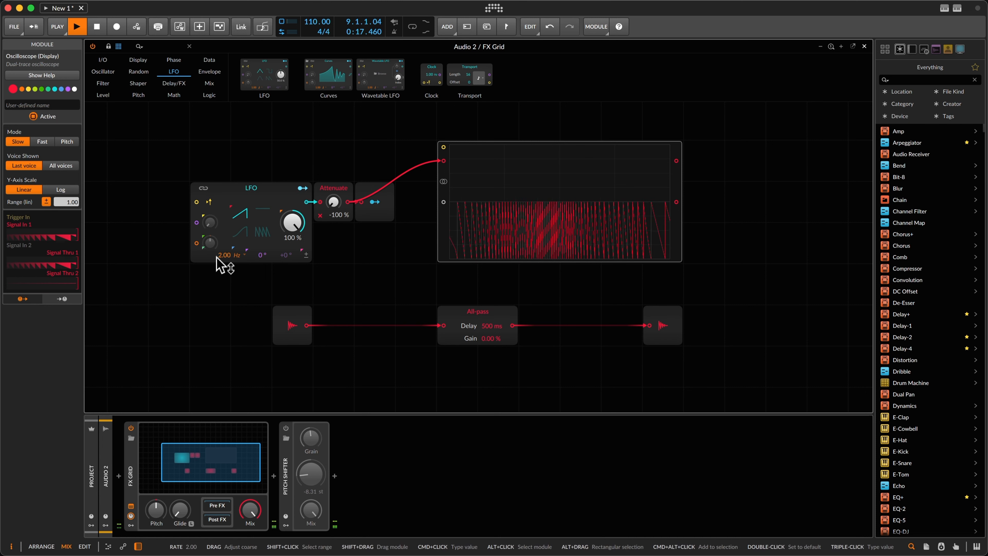
key("space")
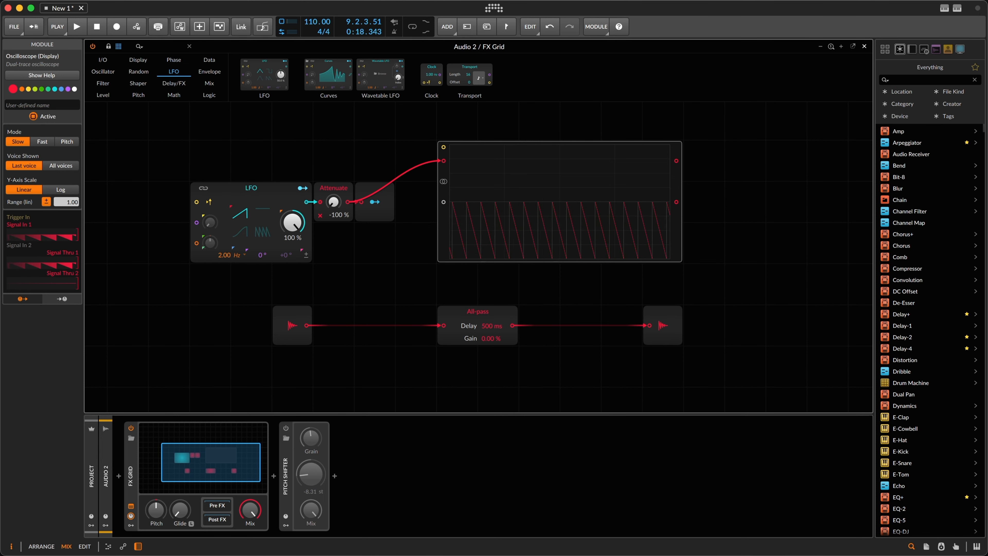
Move the LFO and its Attenuate chain up level with the Oscilloscope, and shift the Oscilloscope farther right.
left_click_drag(220, 145, 560, 261)
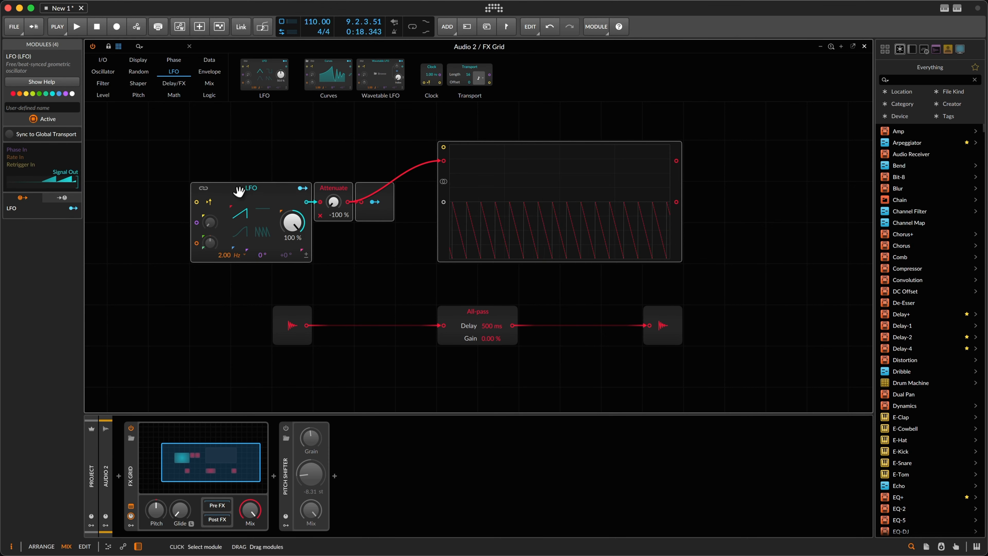
left_click_drag(238, 192, 238, 151)
left_click(406, 223)
left_click_drag(441, 175, 446, 213)
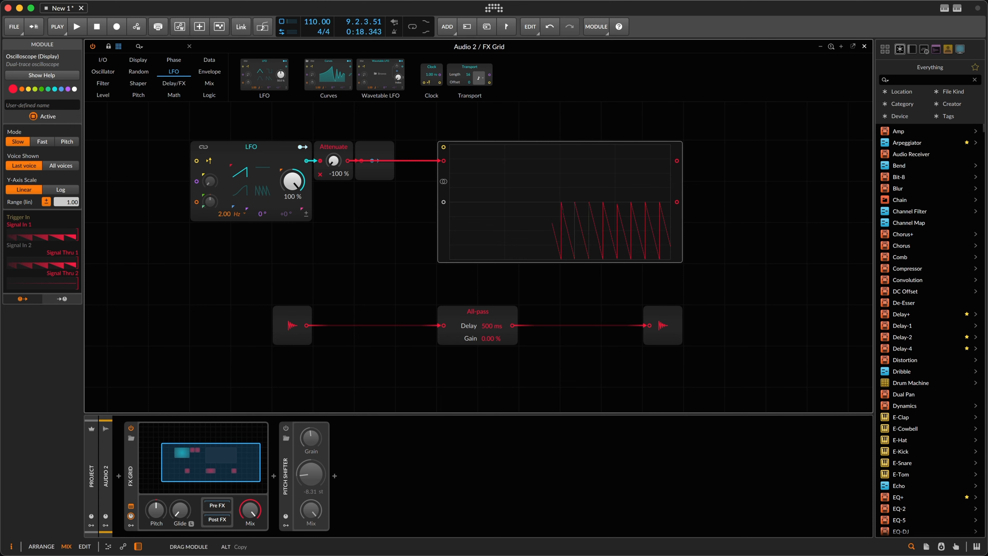
left_click_drag(446, 210, 569, 210)
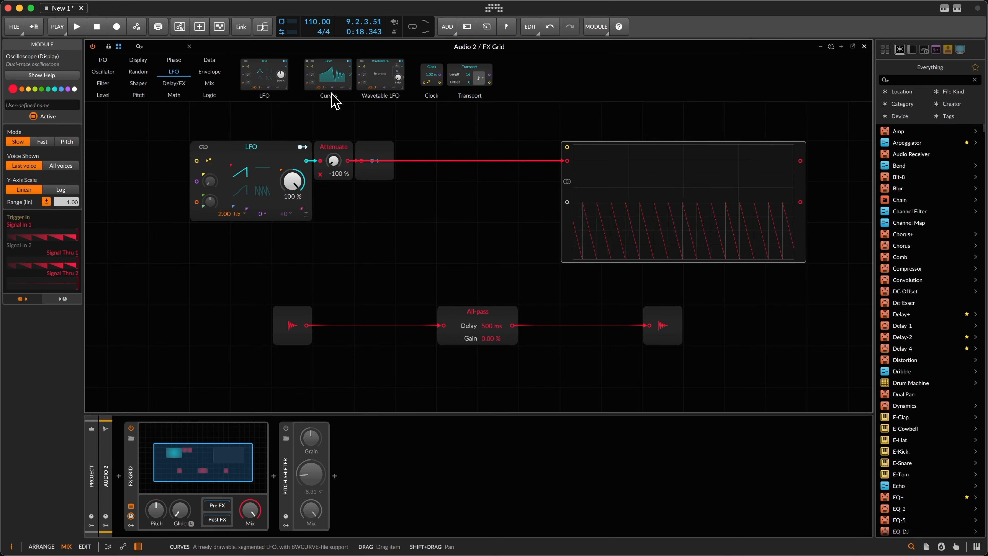
Add a Curves module above the All-pass, change its rate's time unit and set the rate to 0.00.
left_click_drag(333, 64, 450, 260)
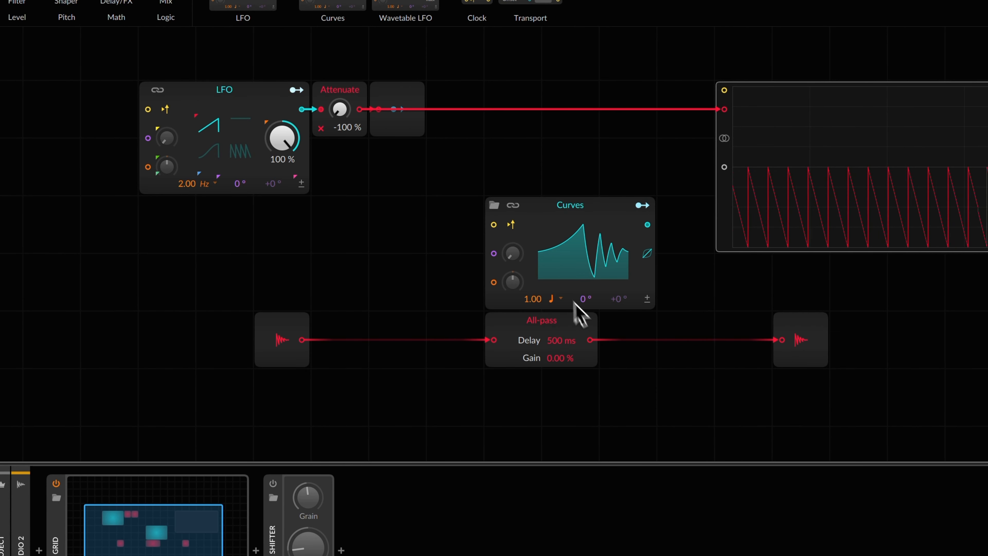
left_click(561, 299)
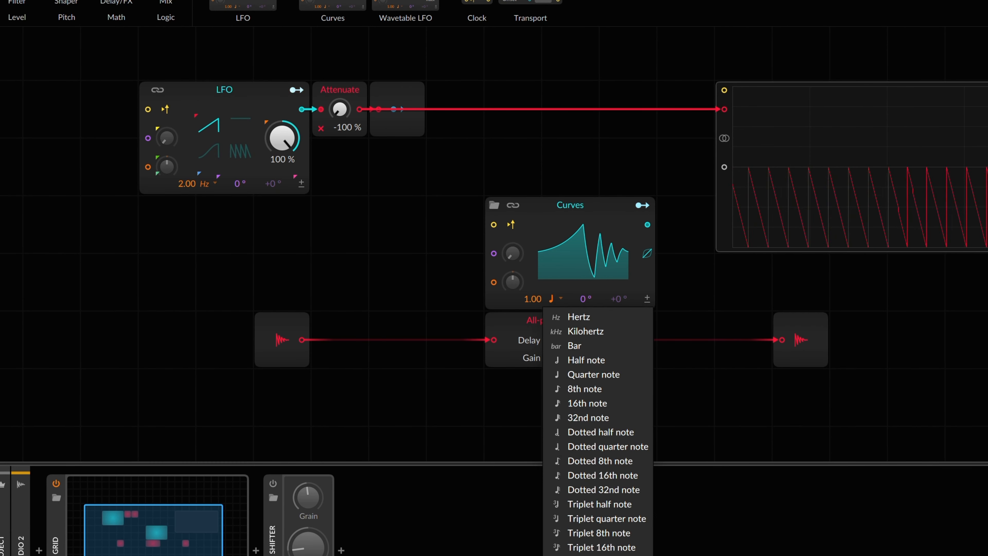
left_click(578, 555)
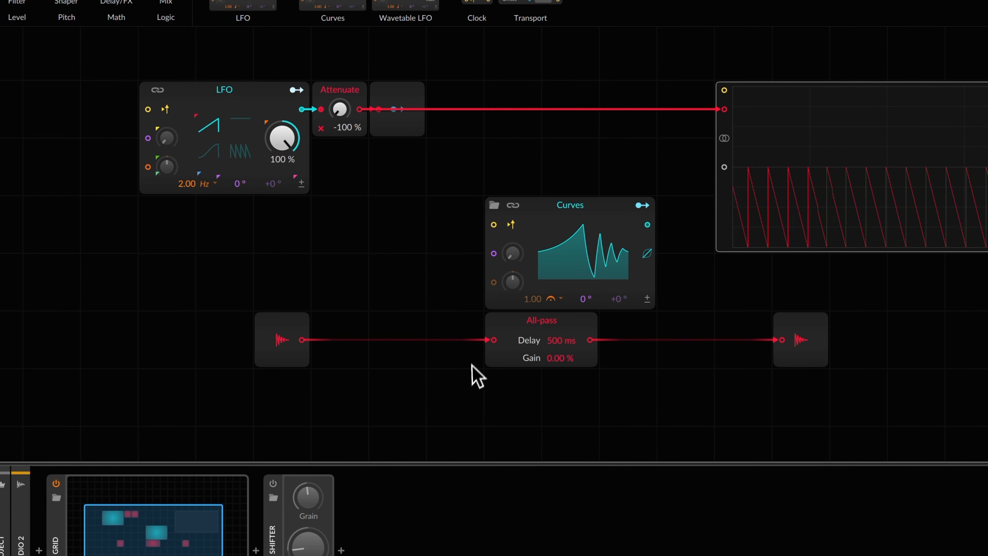
left_click_drag(532, 299, 532, 331)
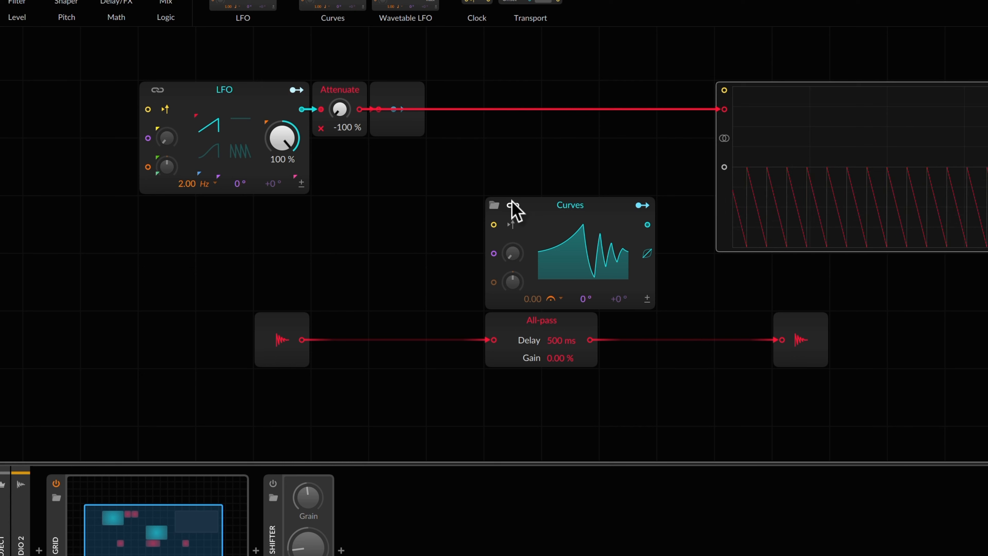
Try syncing the Curves and LFO modules to the global transport.
left_click(568, 273)
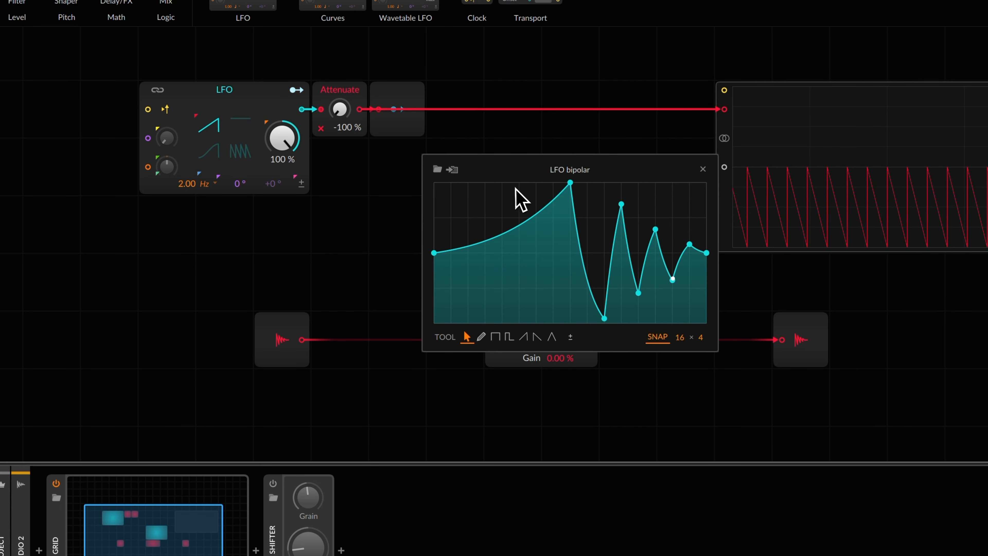
left_click(702, 170)
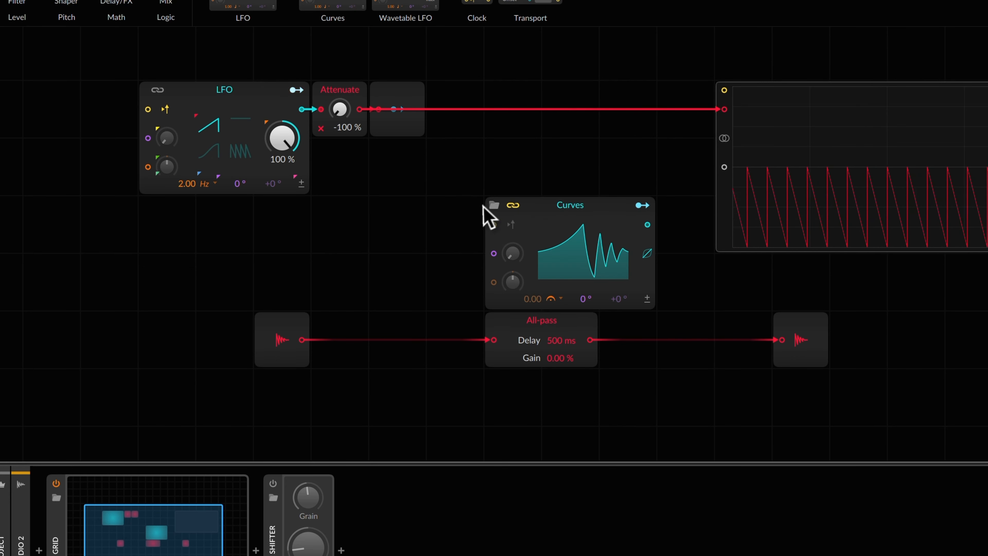
left_click(513, 205)
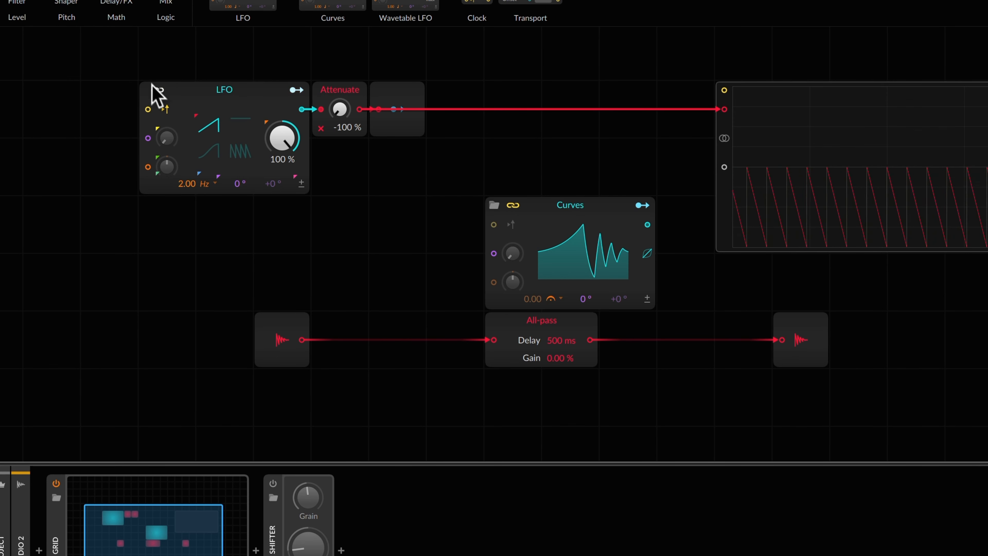
left_click(158, 91)
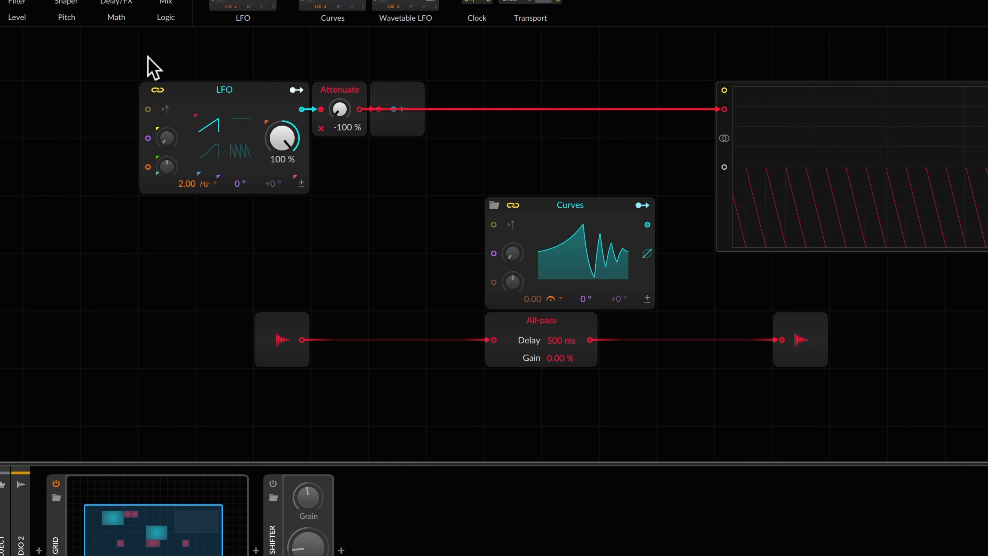
left_click(157, 90)
left_click(512, 205)
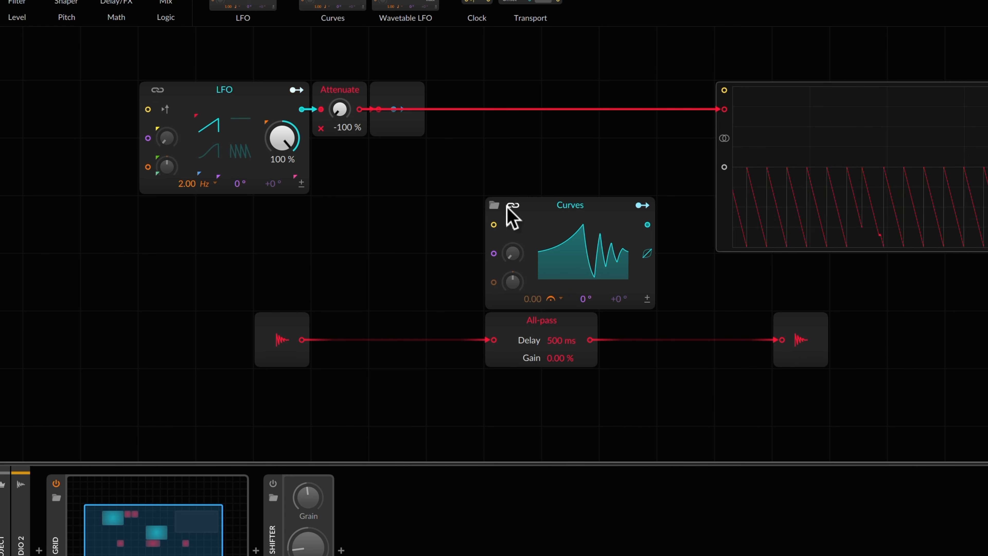
Reset the Curves shape and redraw it as a symmetric trapezoid with upper points at 100 % on the first and third quarter lines.
left_click(547, 268)
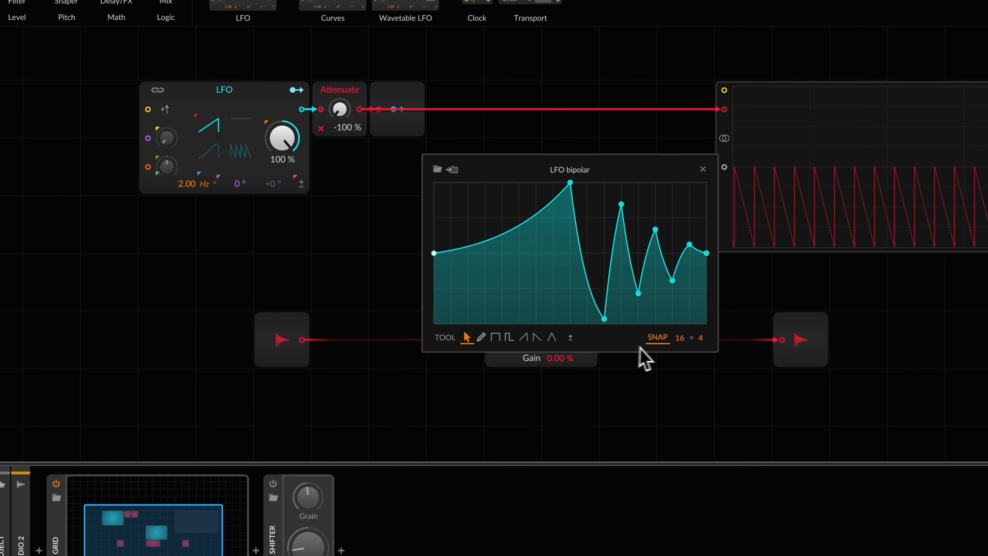
right_click(640, 269)
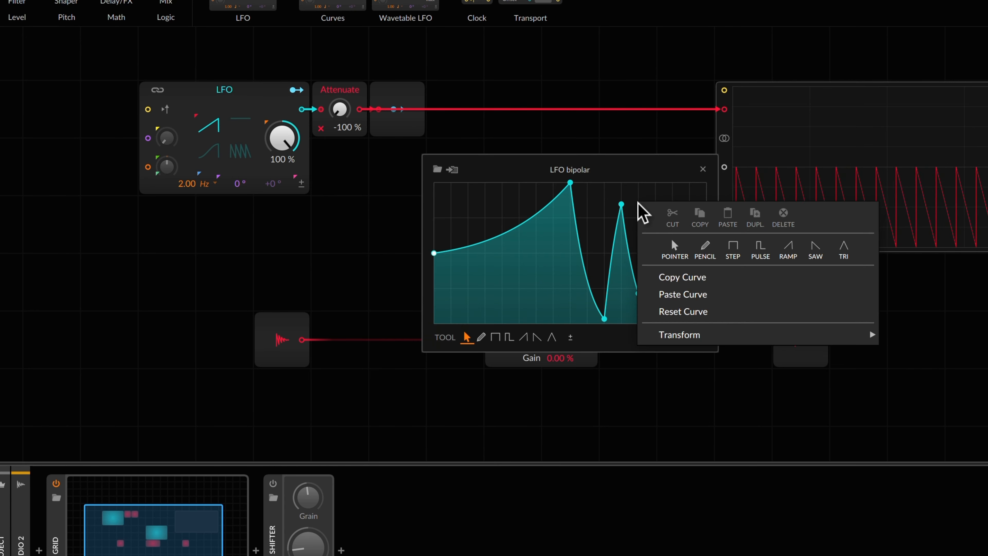
left_click(712, 316)
left_click_drag(584, 203, 644, 173)
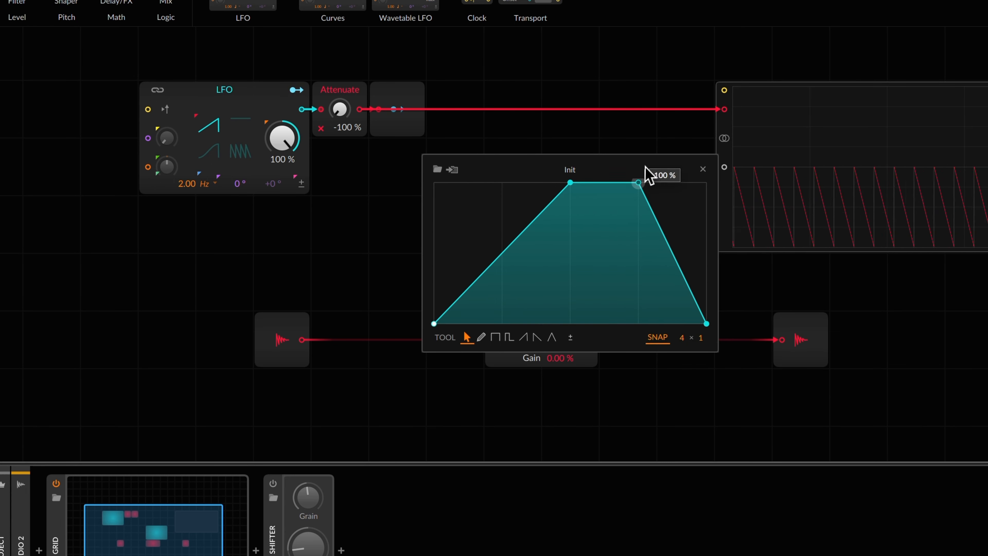
left_click_drag(538, 212, 501, 191)
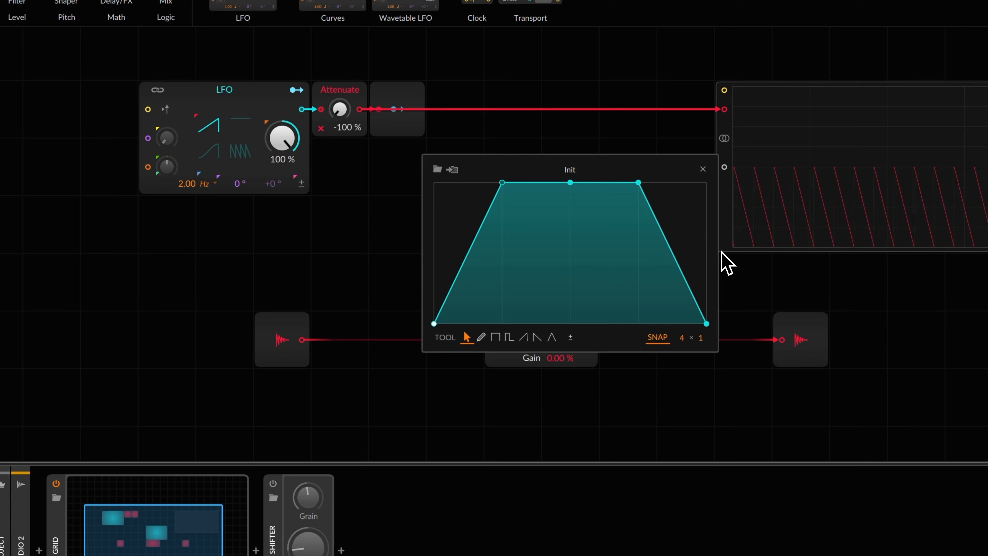
left_click(703, 170)
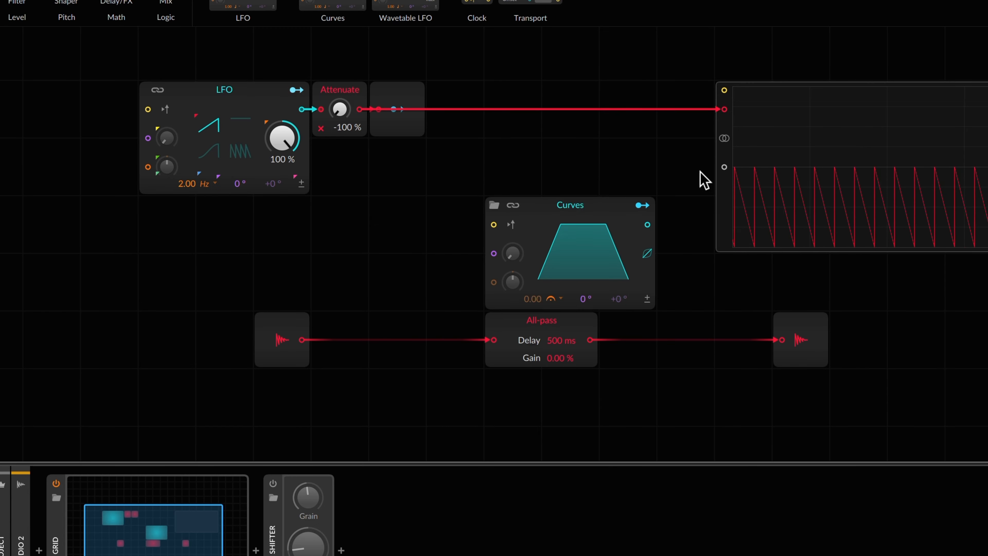
Insert an AM/RM module directly after the All-pass in the audio path and turn its amount fully up.
right_click(666, 341)
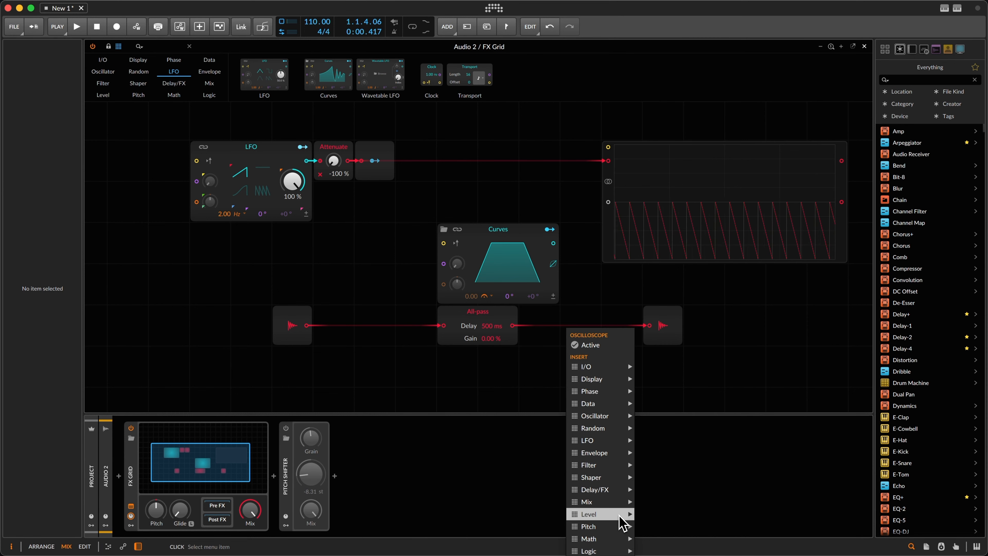
mouse_move(621, 517)
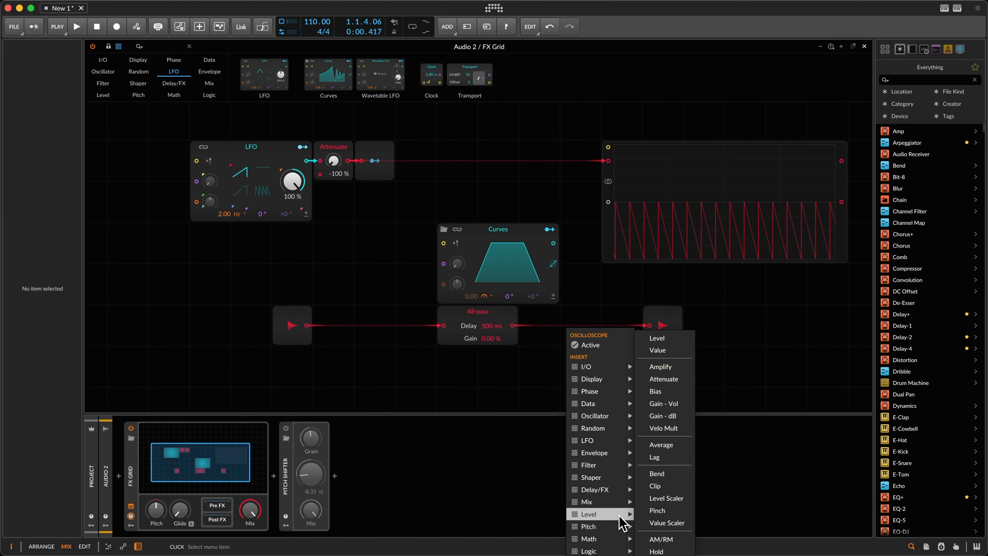
left_click(365, 325)
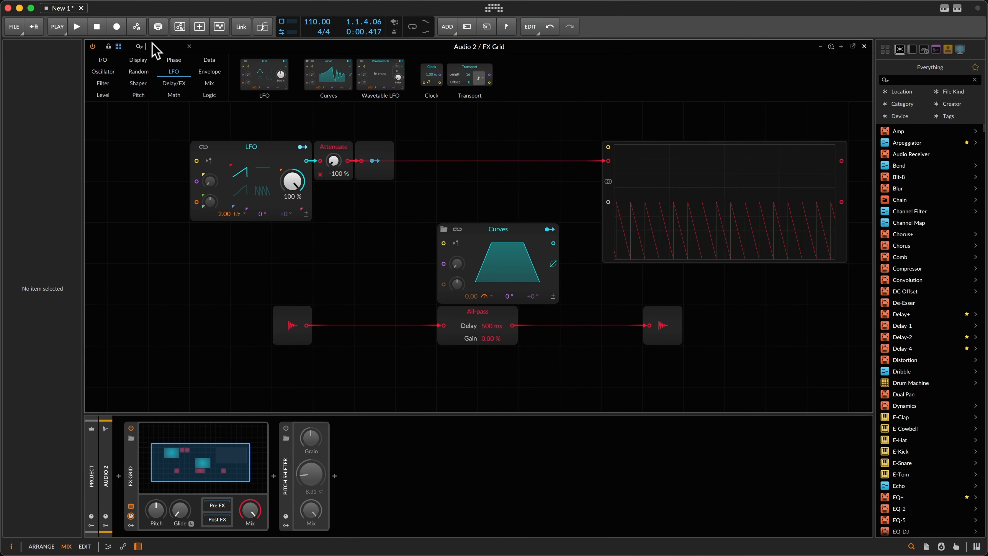
type("am")
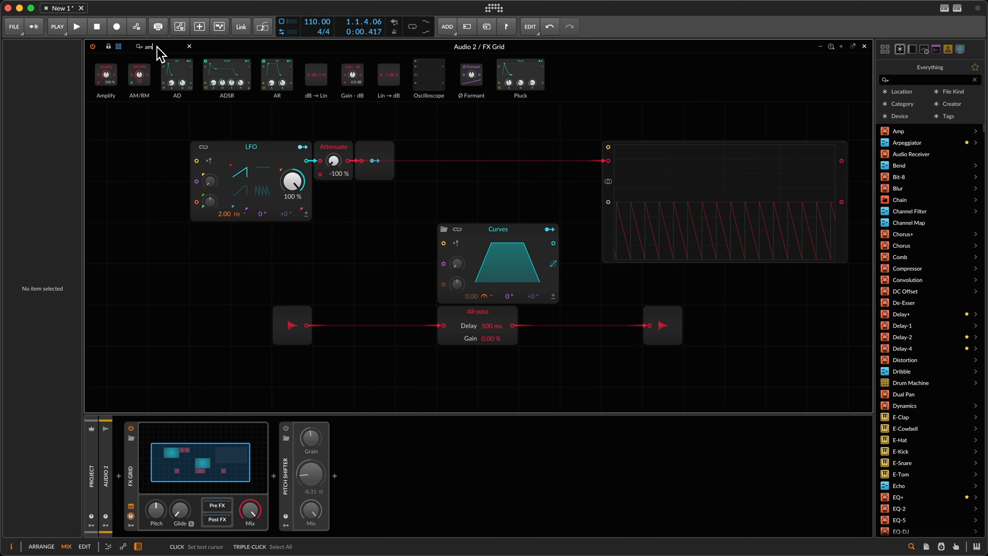
left_click_drag(134, 74, 513, 338)
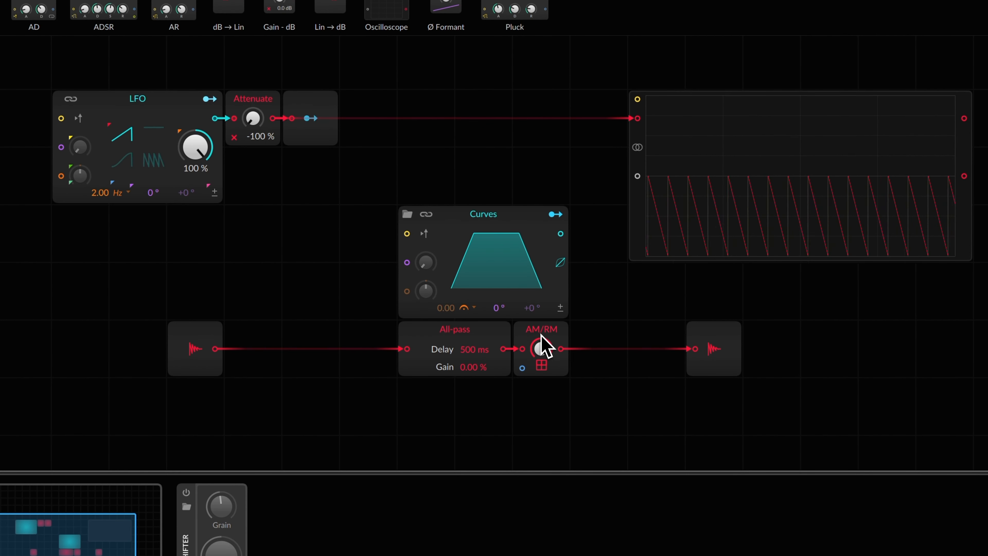
left_click_drag(539, 346, 545, 347)
Wire the Curves output to the AM/RM modulator input and the Oscilloscope's second input, and the LFO output to the Curves phase input.
left_click_drag(561, 234, 523, 369)
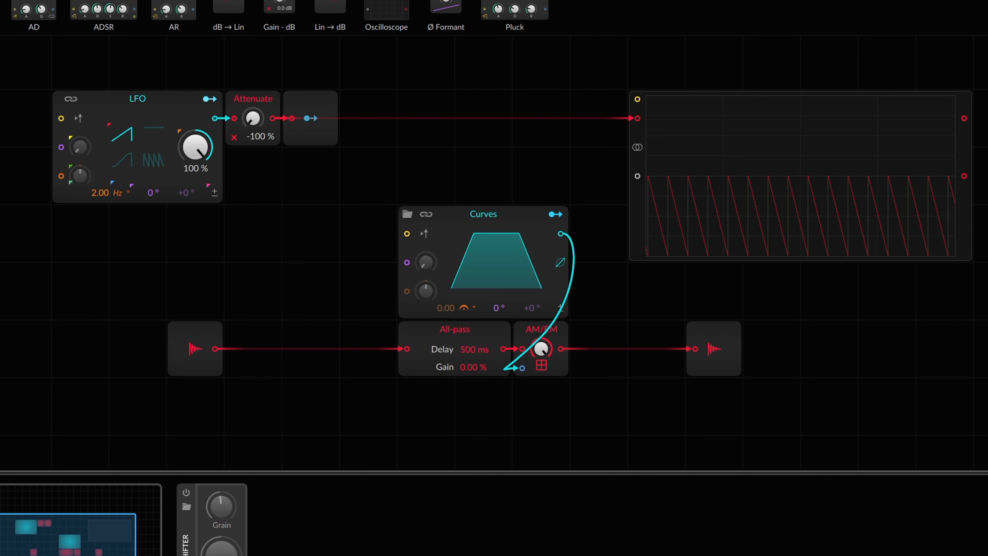
left_click_drag(561, 233, 640, 171)
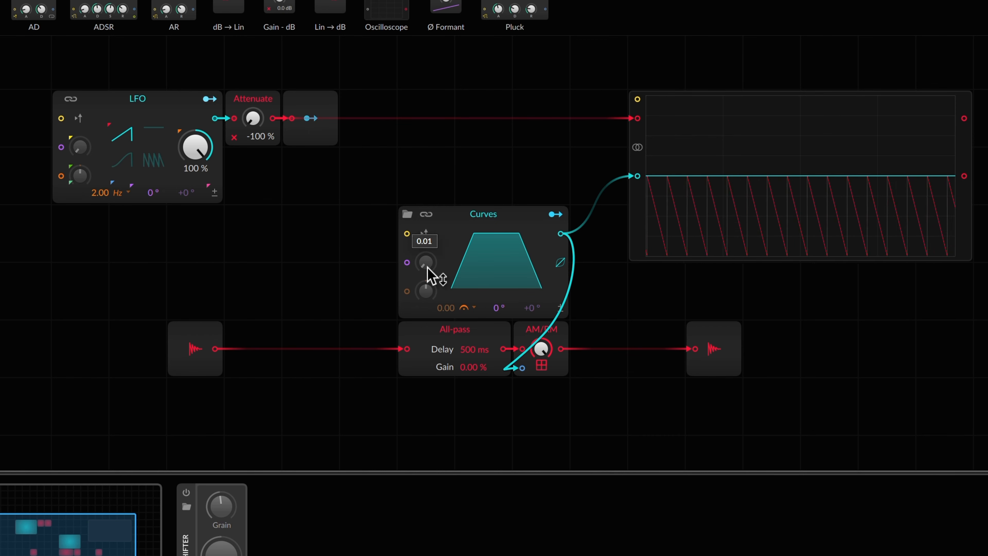
mouse_move(215, 118)
left_mouse_down()
mouse_move(277, 245)
mouse_move(371, 274)
mouse_move(404, 263)
left_mouse_up()
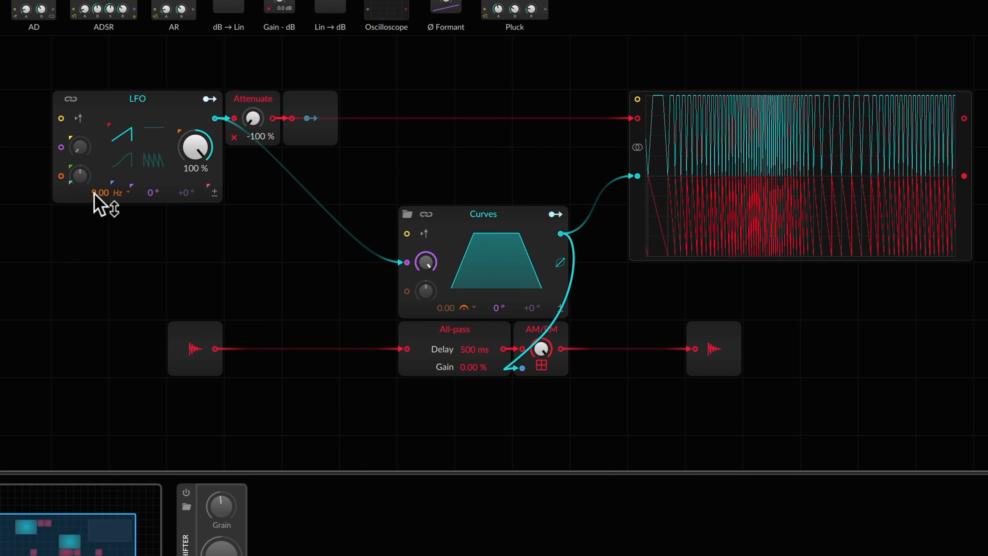
Sweep the Attenuate amount through positive values and set it to -53.1 %.
left_click_drag(253, 119, 264, 113)
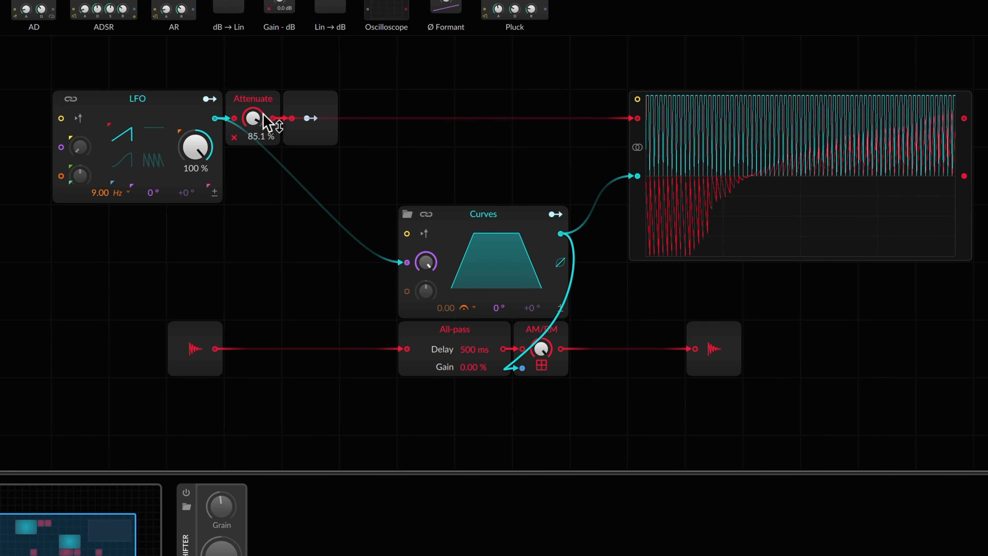
left_click_drag(264, 114, 255, 117)
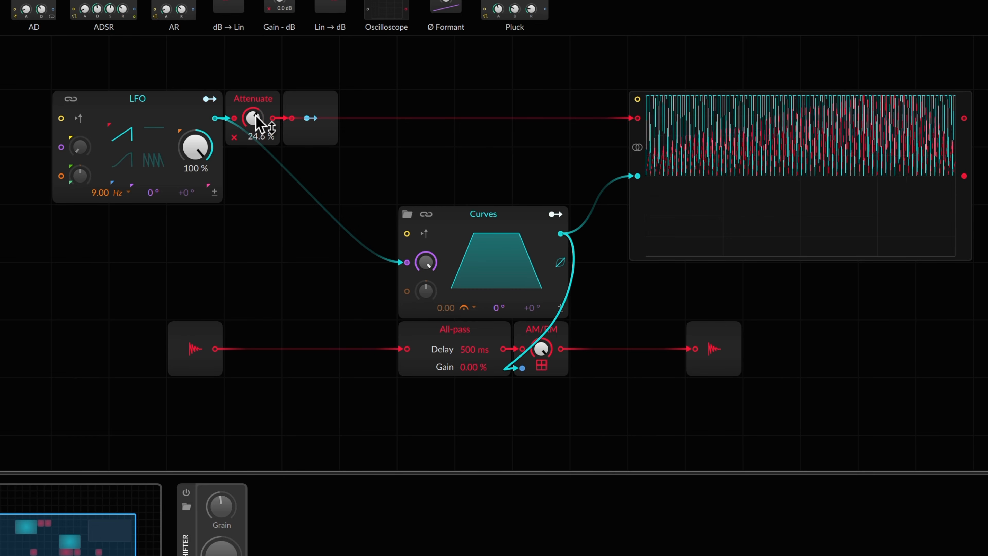
left_click_drag(256, 116, 255, 117)
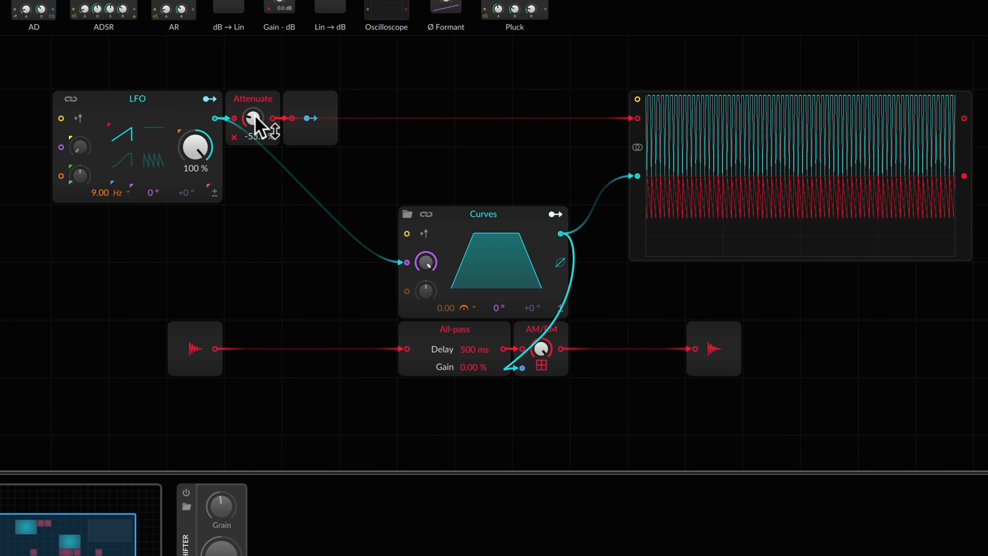
Reset the LFO's rate to 0.00 Hz and raise it to 24.00 Hz.
double_click(94, 192)
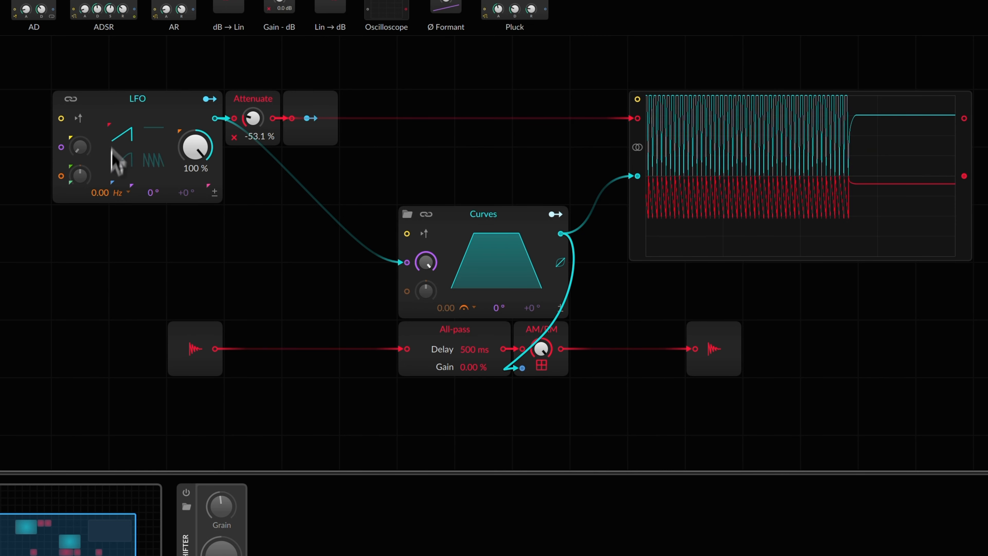
left_click(128, 102)
left_click_drag(90, 198, 90, 183)
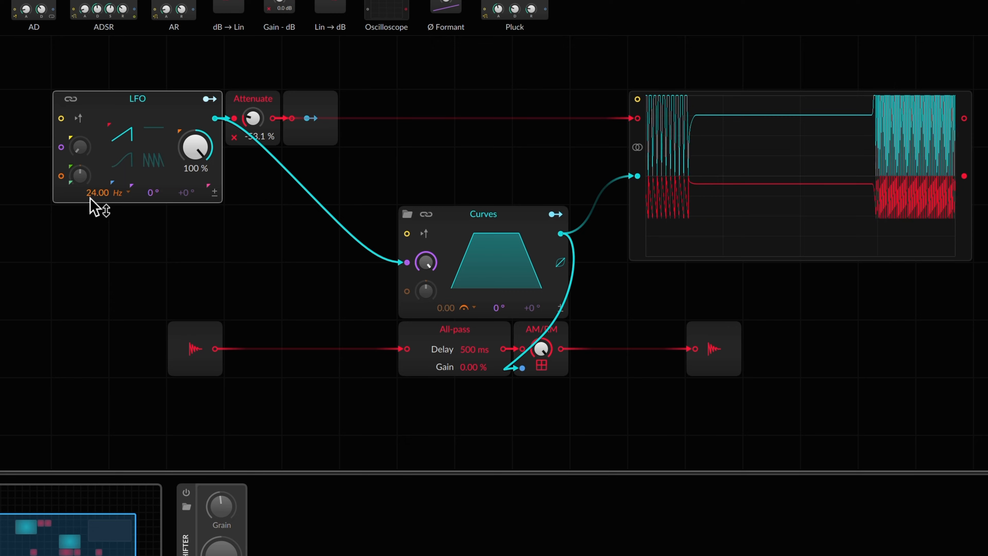
Reset the LFO's rate to 0.00 Hz and clear the module search.
double_click(90, 197)
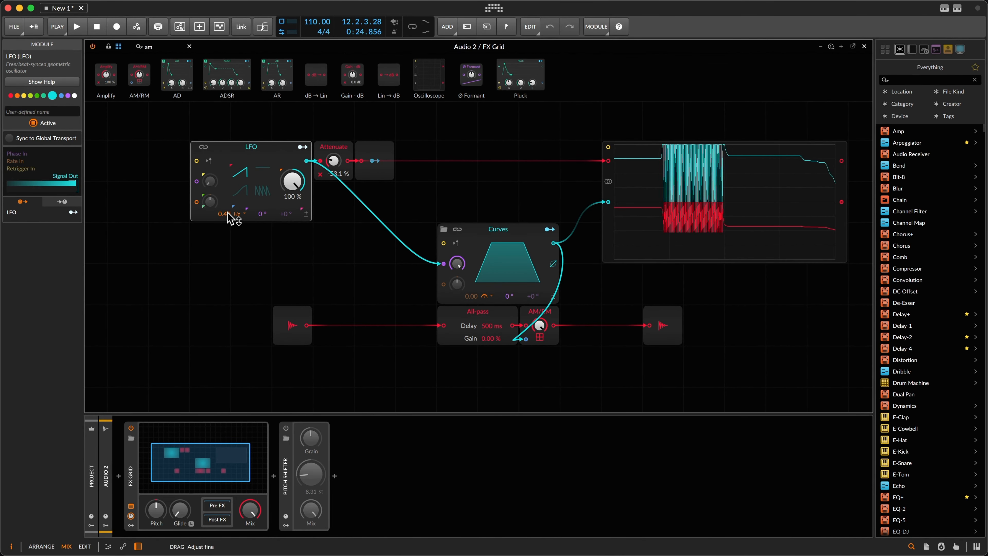
left_click_drag(227, 215, 229, 233)
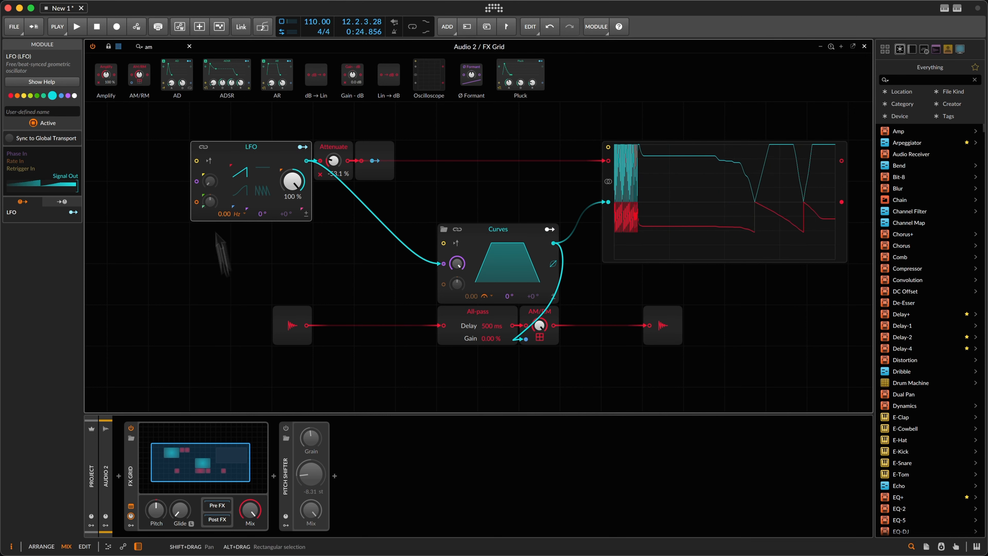
left_click(190, 45)
Insert a Value module directly below the LFO.
right_click(241, 251)
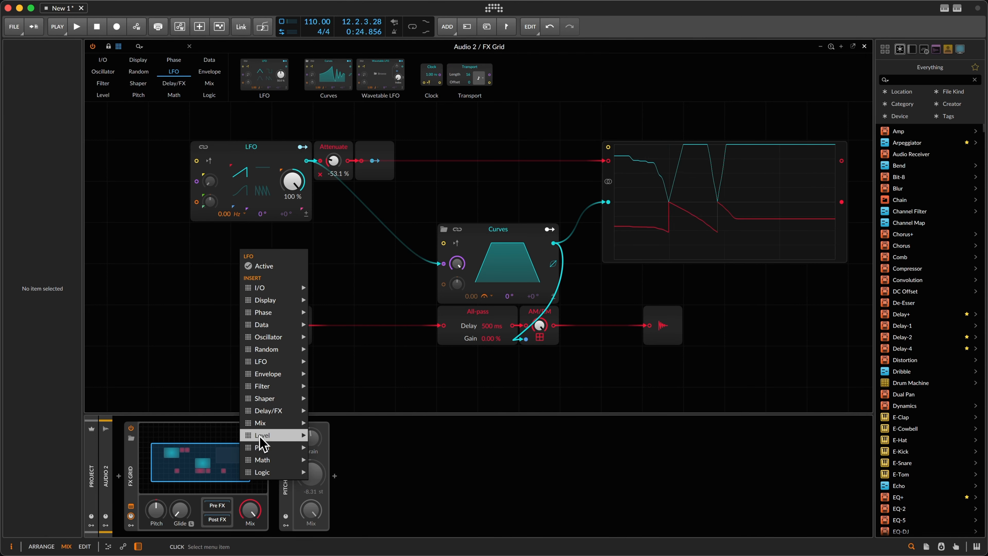
mouse_move(296, 423)
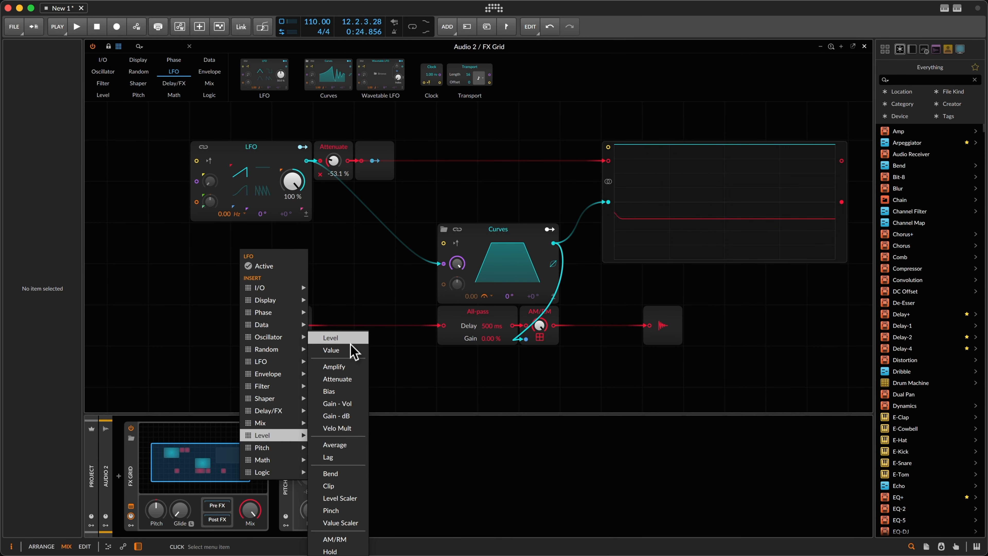
left_click(352, 350)
Insert a Modulator Out beside the Value module and space the two so one module fits between them.
right_click(316, 227)
mouse_move(379, 265)
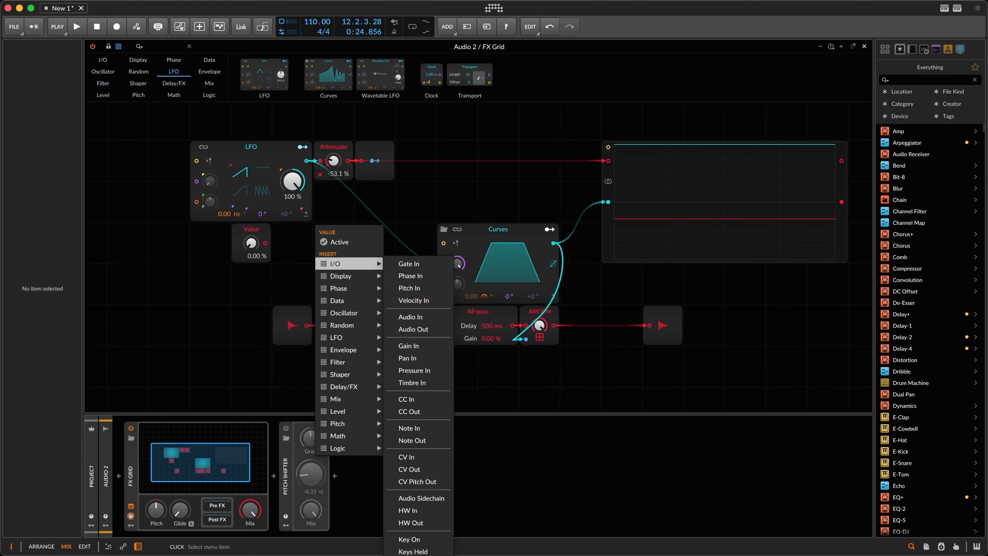
left_click(418, 555)
left_click_drag(246, 227, 216, 228)
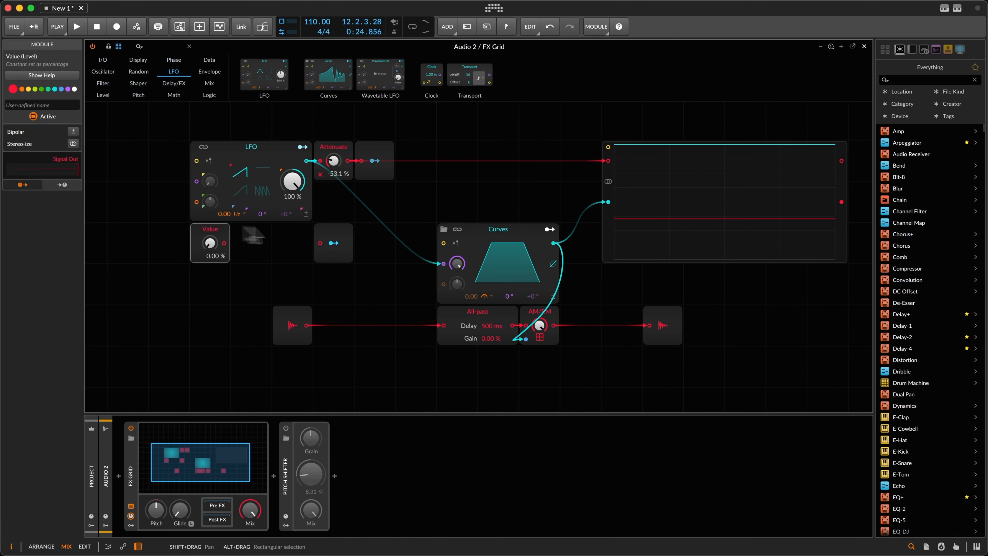
left_click_drag(342, 229, 301, 229)
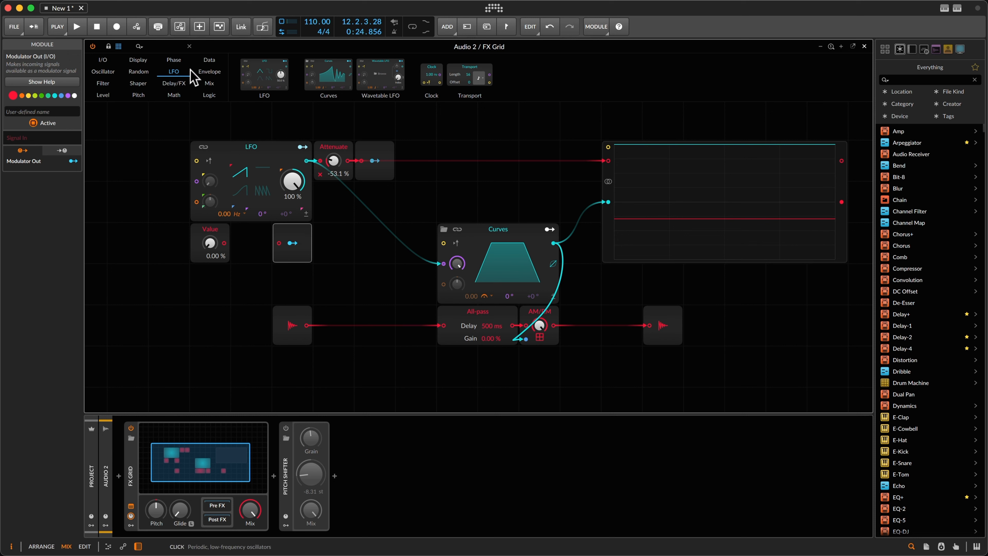
Insert two Ø Bend modules in series between the Value and Modulator Out modules and wire the whole chain together.
left_click(173, 59)
left_click_drag(339, 67, 251, 243)
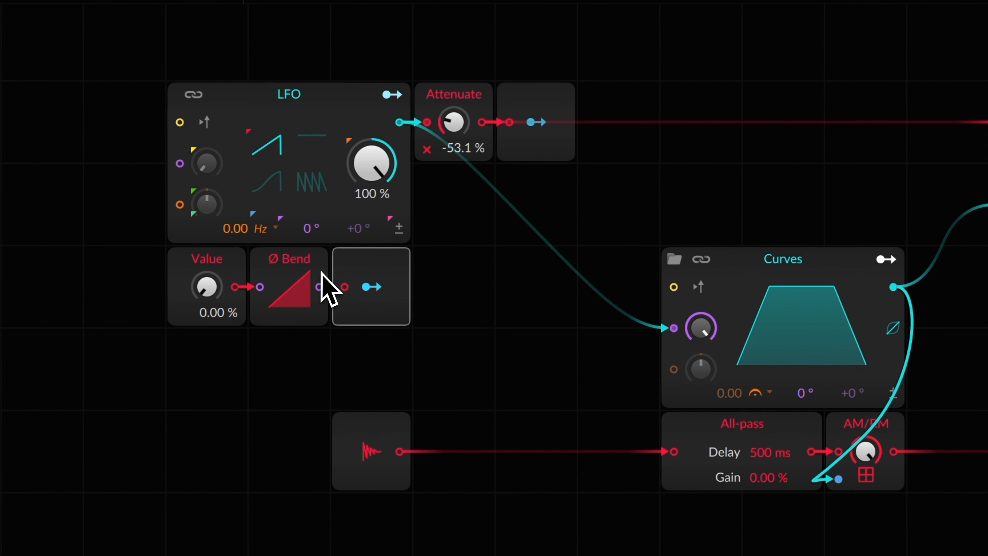
left_click_drag(357, 263, 400, 281)
left_click(316, 267)
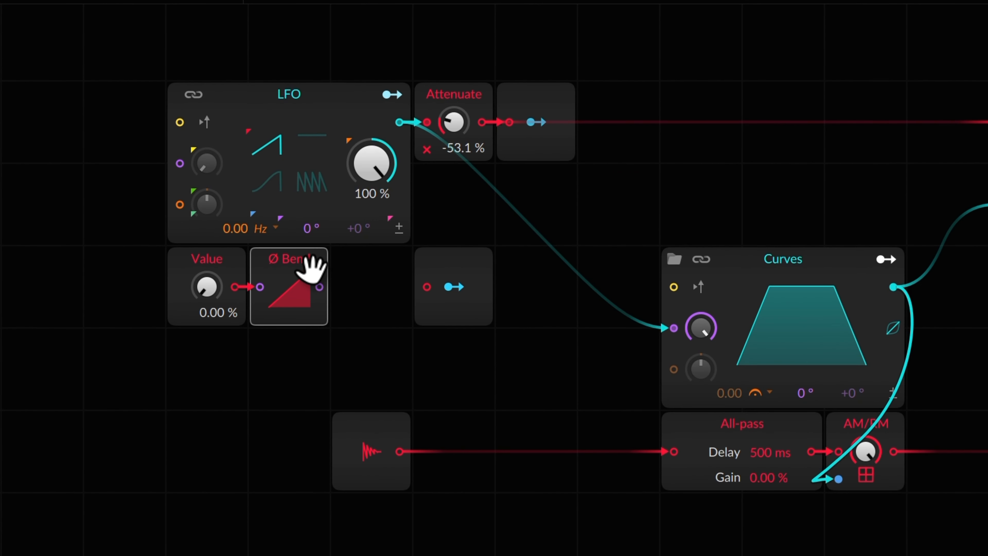
key("super+d")
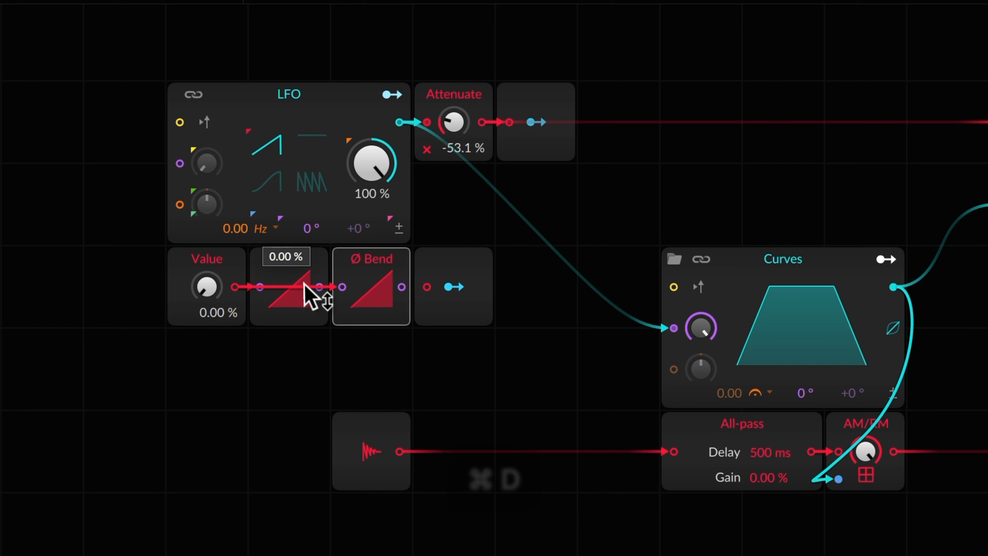
left_click_drag(319, 287, 427, 287)
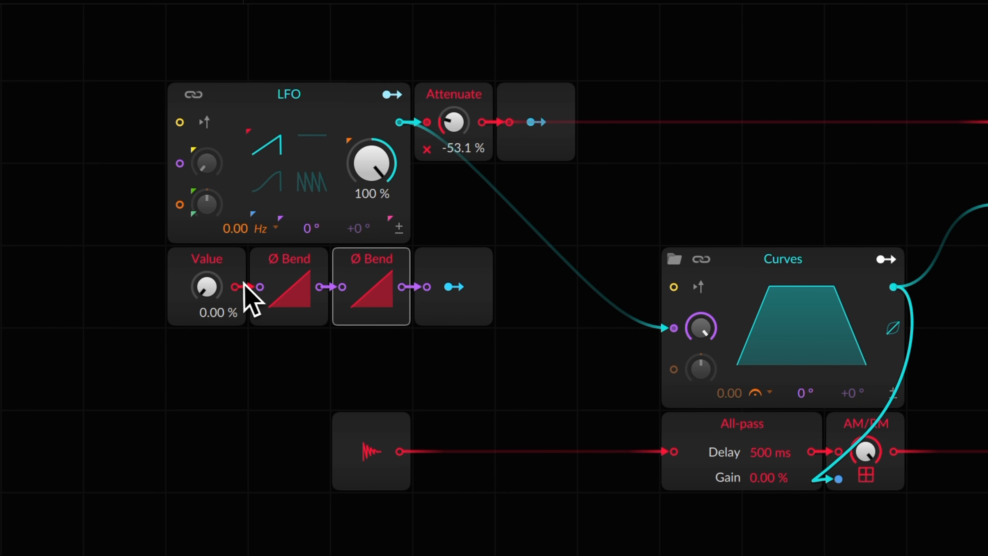
Bend the curves of both Ø Bend modules downward and delete the Modulator Out at the end of their chain.
left_click_drag(306, 299, 309, 311)
left_click_drag(373, 273, 379, 303)
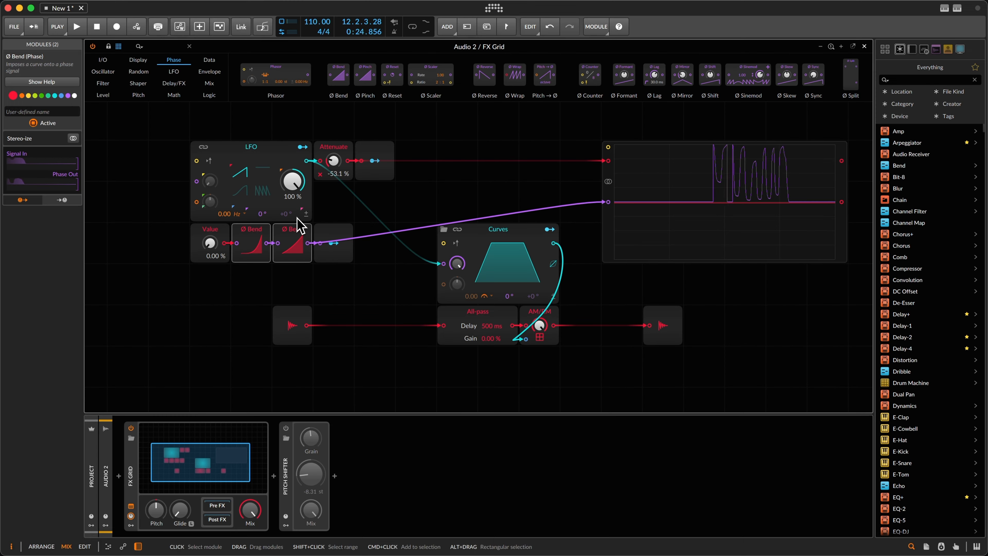
left_click(346, 229)
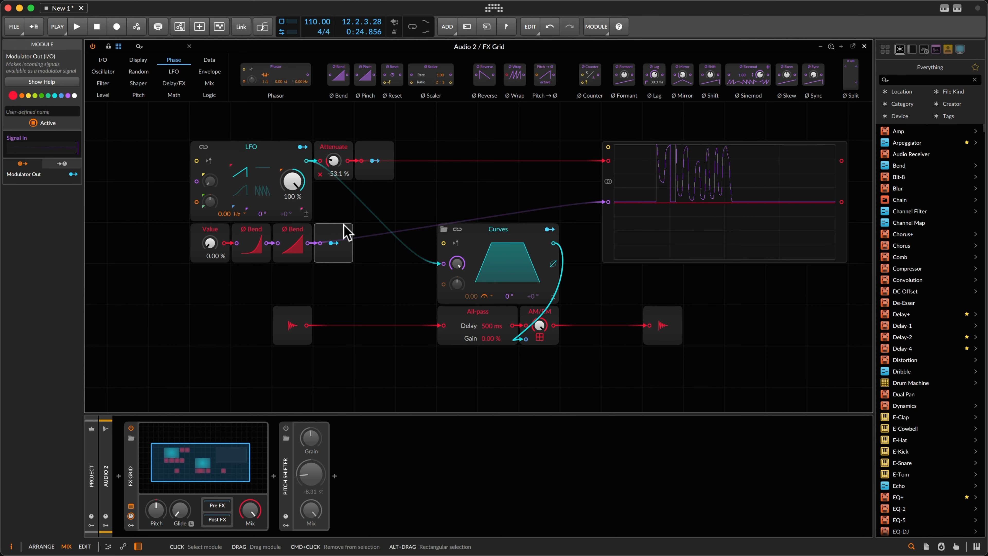
key("Delete")
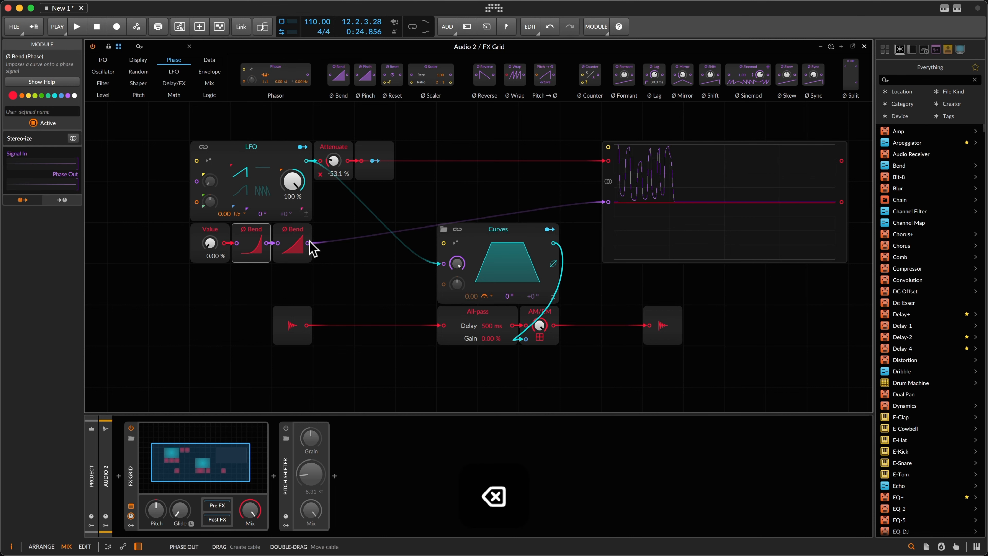
Drive the LFO's rate input from the second Ø Bend, with the timebase in Kilohertz and the rate modulation amount turned up.
left_click_drag(307, 243, 195, 207)
left_click(237, 215)
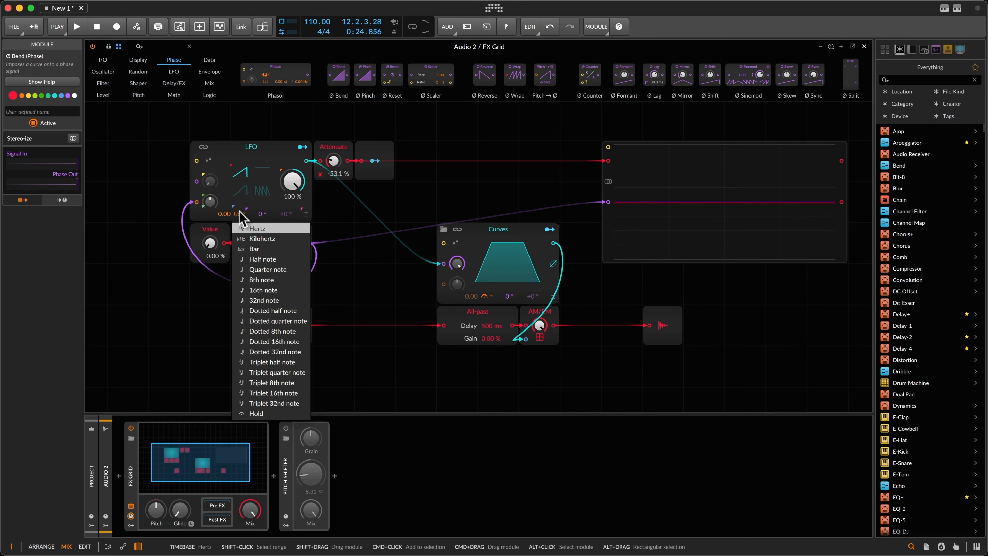
left_click(251, 239)
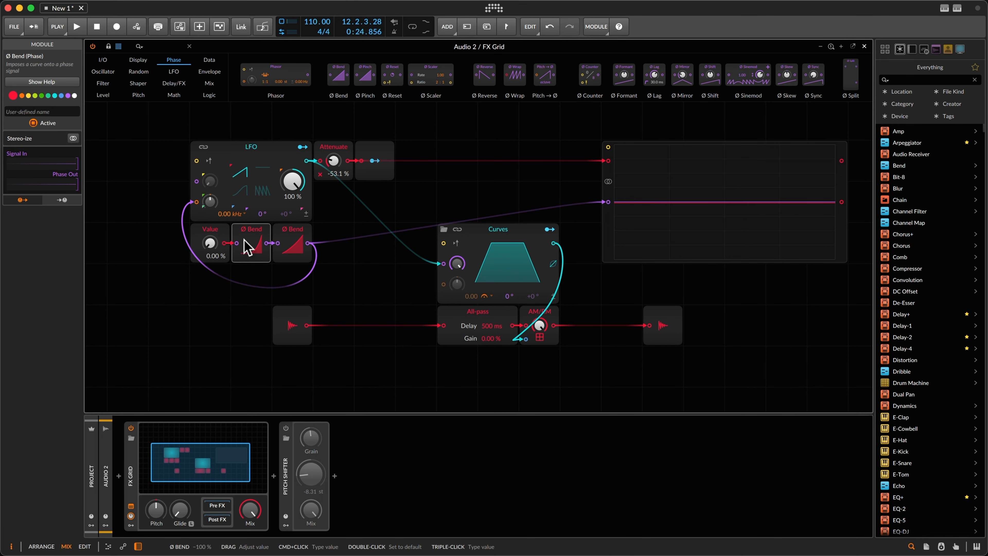
left_click_drag(210, 202, 213, 213)
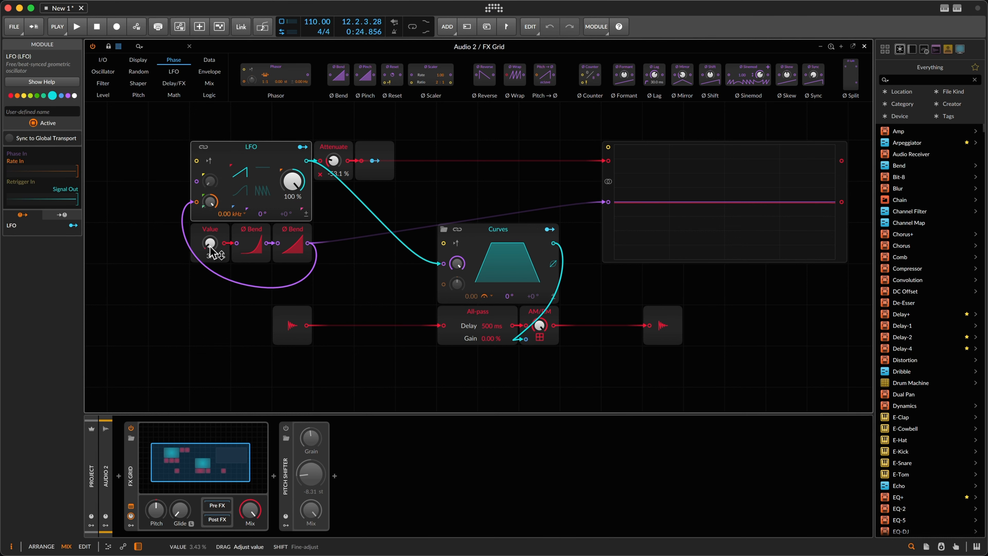
Sweep the Value amount up and down to test the LFO's speed range on the Oscilloscope, ending at 0.00 %.
left_click_drag(209, 246, 213, 244)
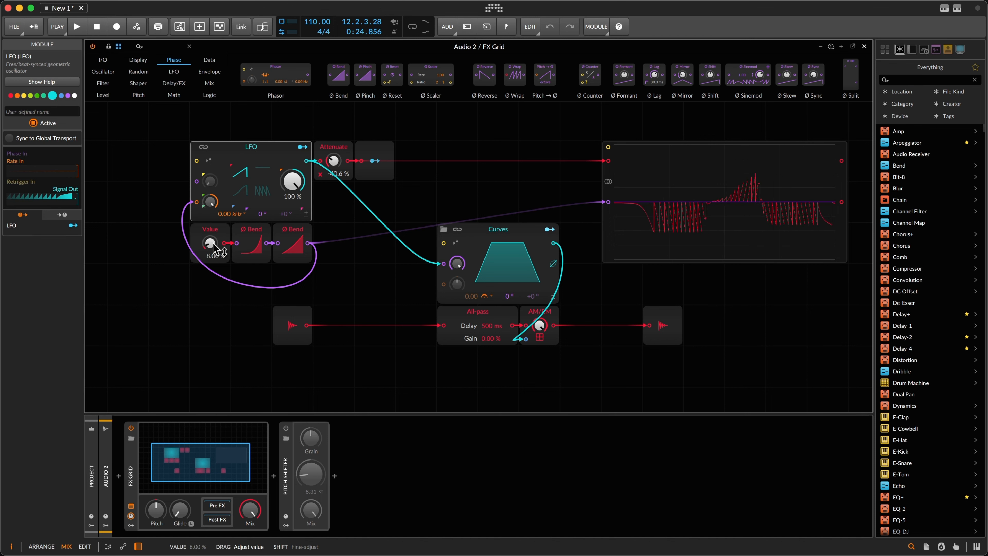
left_click_drag(213, 243, 213, 248)
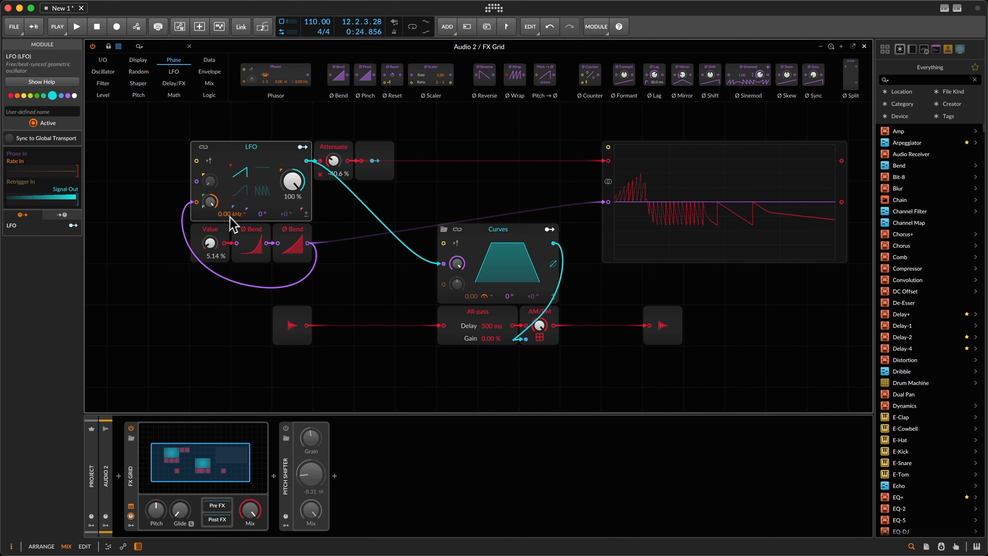
left_click_drag(210, 244, 209, 240)
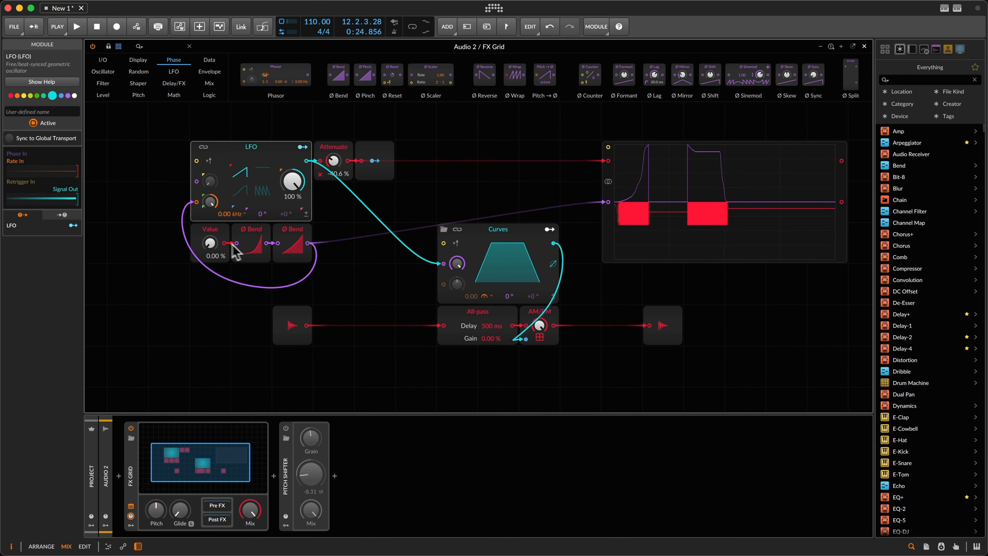
Start playback and try different Value and Attenuate amounts, bringing them to 18.9 % and -2.86 %.
key("space")
left_click_drag(214, 248, 213, 248)
left_click_drag(335, 161, 336, 162)
left_click_drag(210, 246, 210, 245)
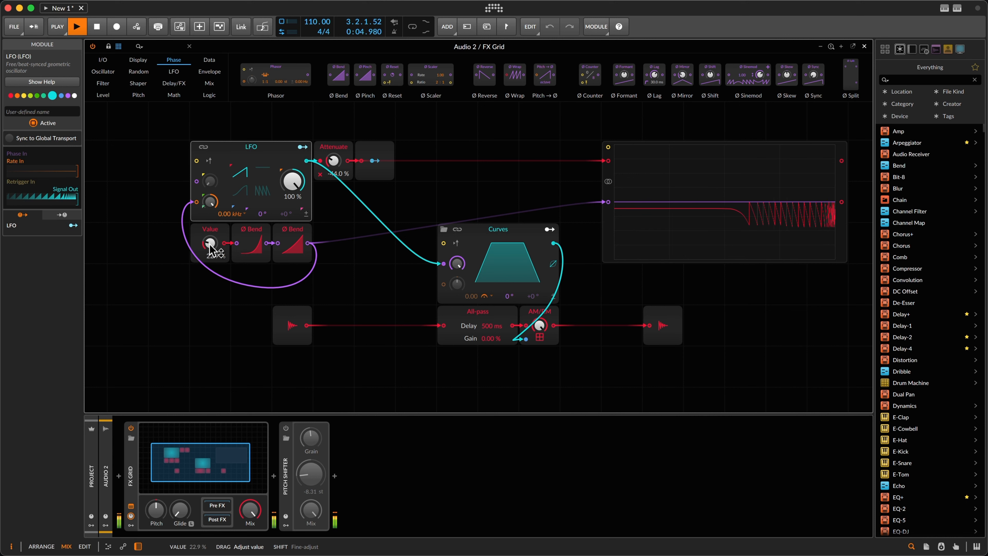
left_click_drag(210, 245, 210, 245)
left_click_drag(333, 161, 334, 161)
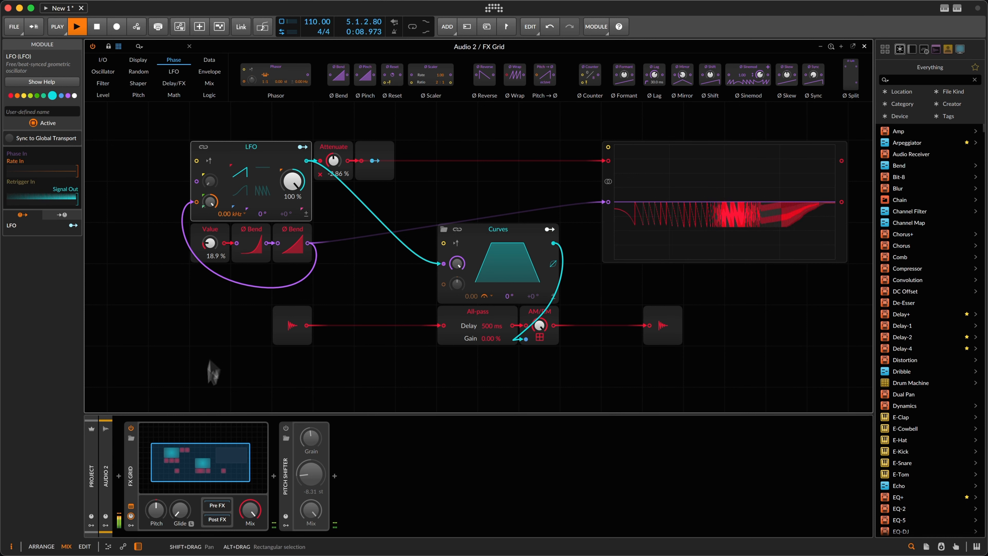
Sweep the Value and Attenuate amounts during playback, settle on 13.7 % and -10.9 %, and stop the transport.
left_click_drag(213, 243, 207, 248)
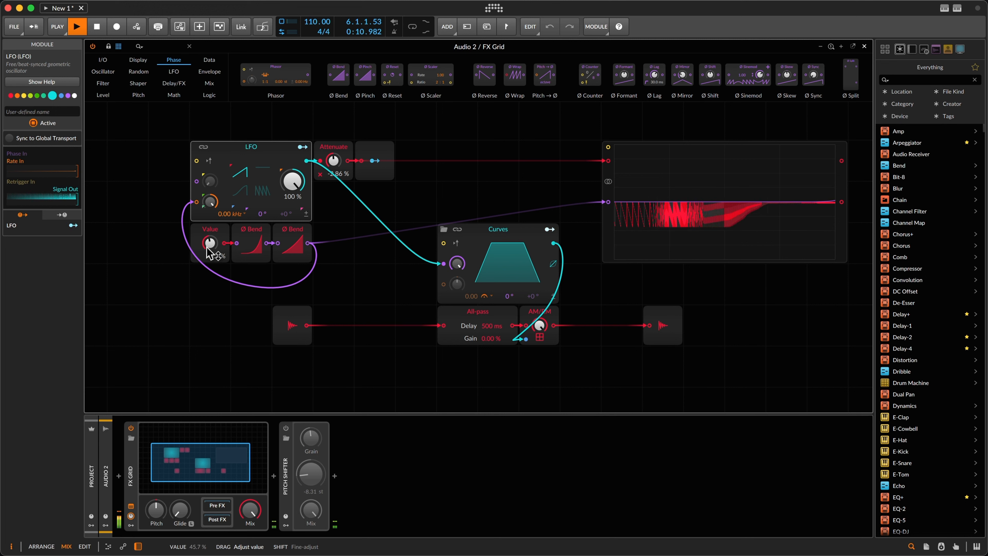
left_click_drag(209, 253, 210, 245)
left_click_drag(338, 165, 340, 163)
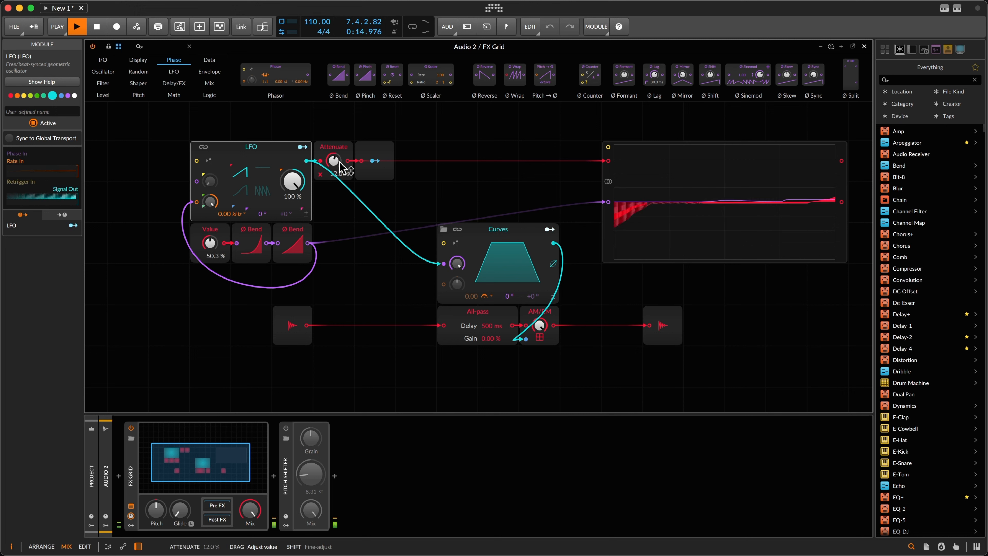
left_click_drag(339, 163, 340, 163)
left_click_drag(212, 243, 214, 241)
left_click_drag(337, 164, 338, 168)
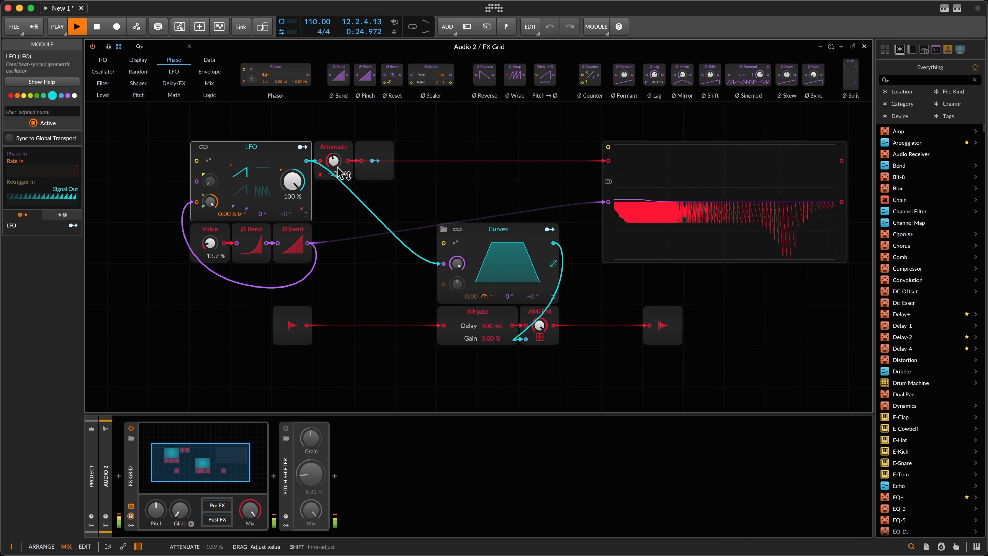
key("space")
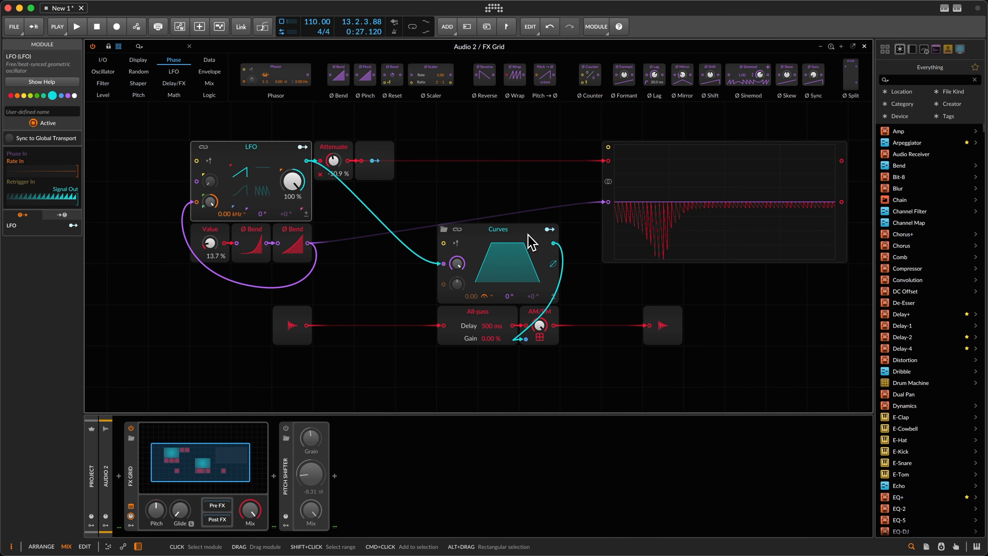
Add a Stack Spread modulator to the FX Grid device.
left_click(352, 216)
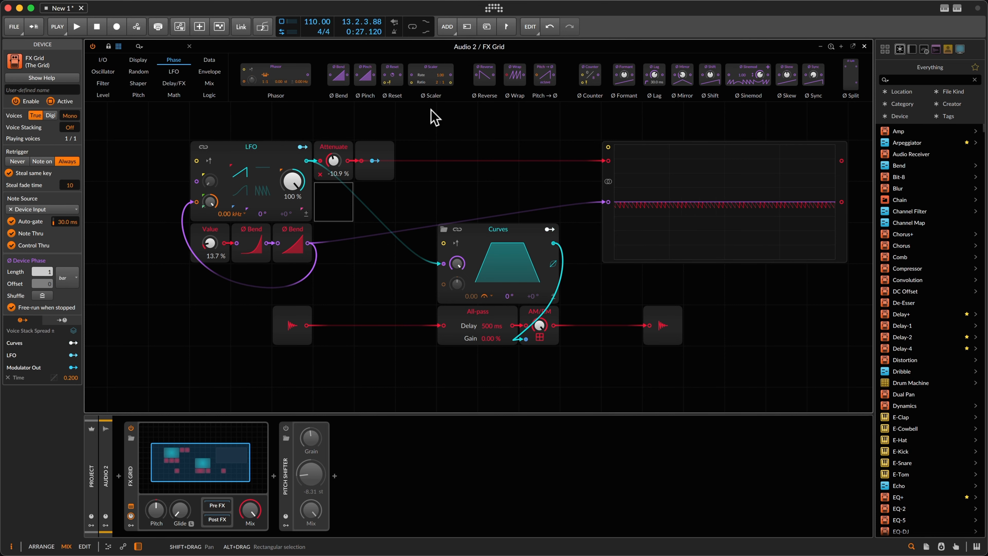
scroll(435, 116, "down", 2)
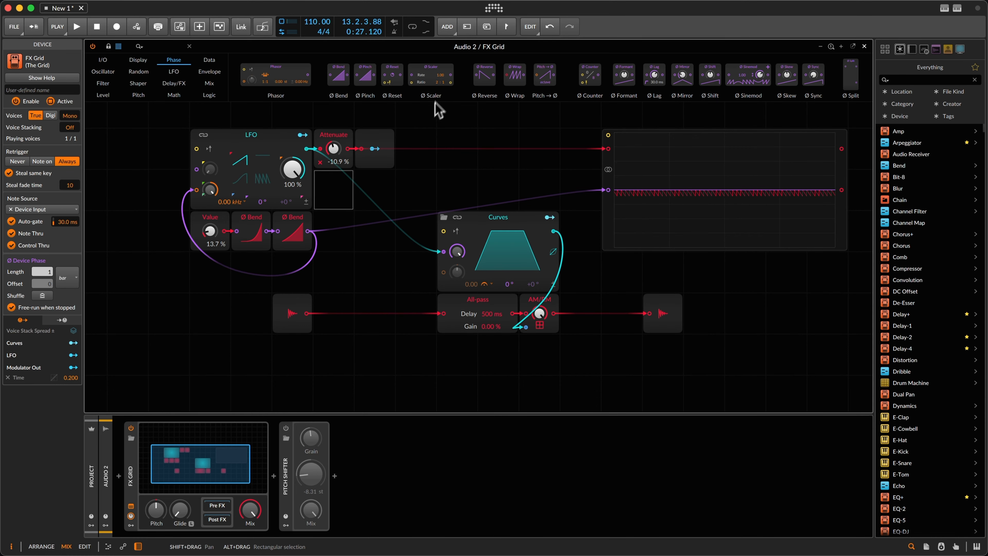
left_click(137, 526)
left_click(146, 440)
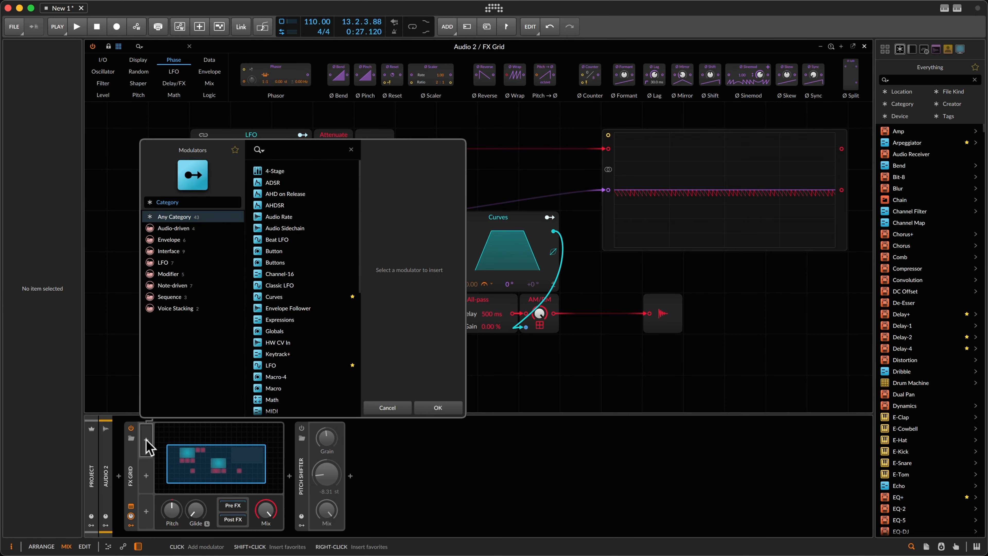
type("sta")
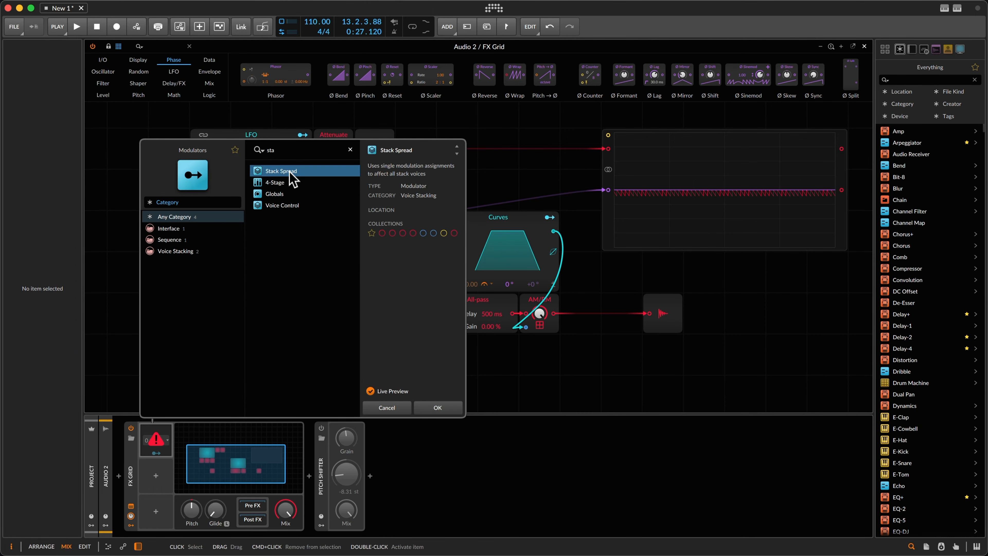
left_click(438, 409)
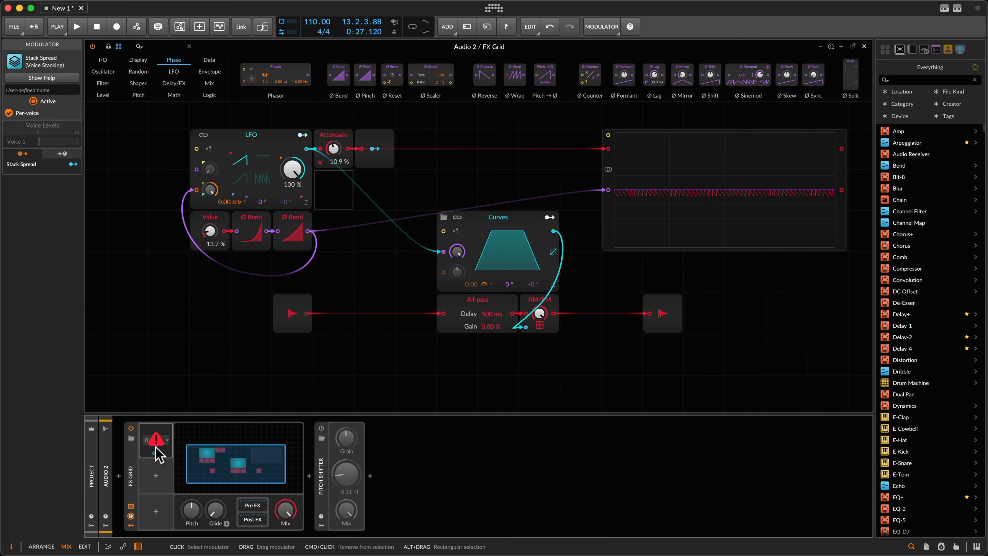
Set the FX Grid's voice count to 2 and restart playback to audition the effect.
left_click(141, 276)
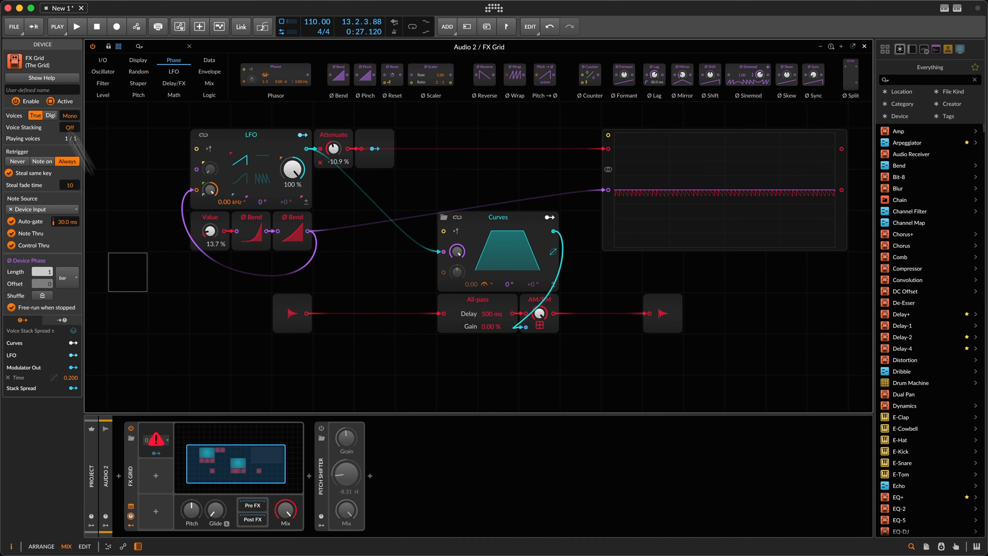
left_click(70, 116)
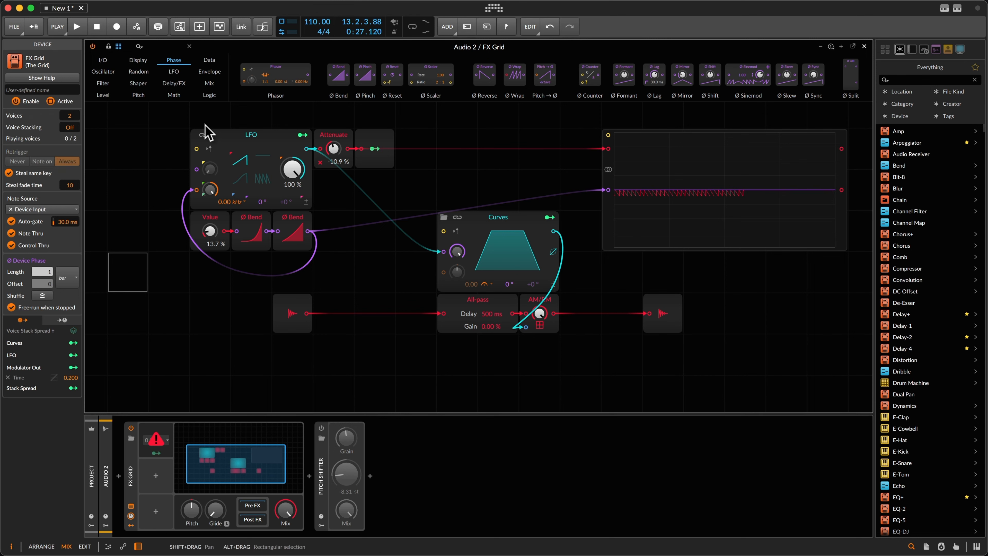
key("space")
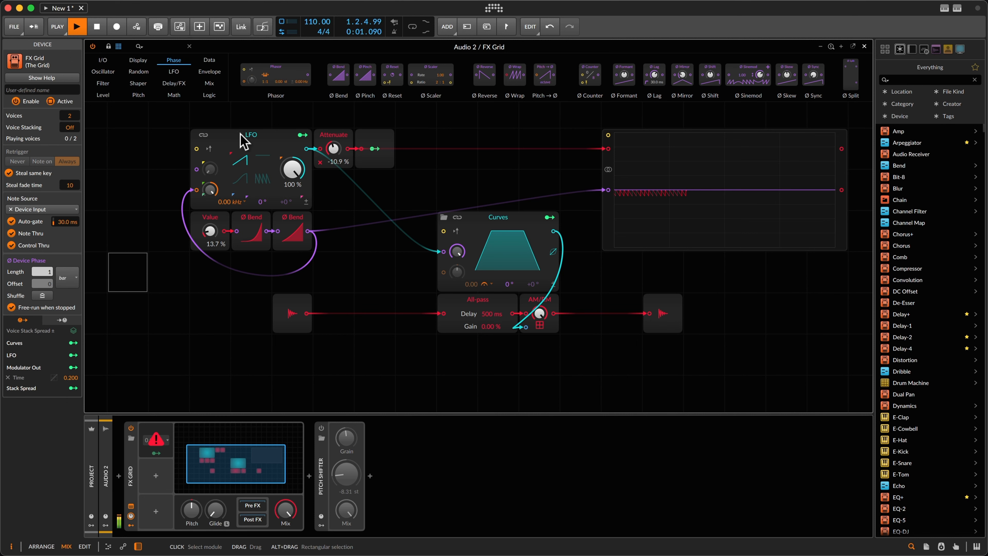
key("space")
left_click(163, 150)
key("space")
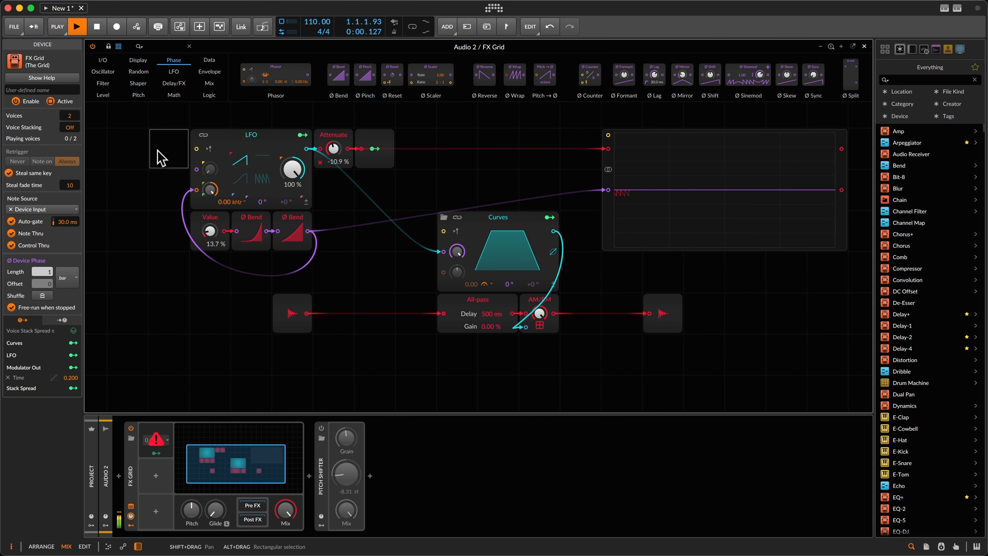
Switch the FX Grid's Voices to Mono, set Voice Stacking to 2, and restart playback to audition it.
key("space")
left_click_drag(71, 118, 72, 122)
left_click_drag(73, 127, 74, 125)
key("space")
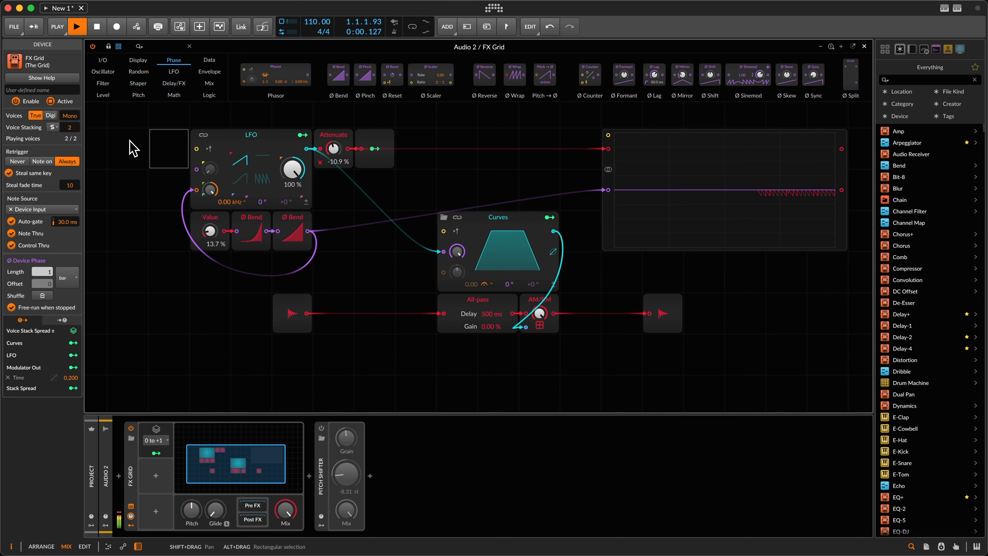
Try Voice Stacking at 3, stop the transport, and turn the stacking off.
left_click_drag(70, 132, 70, 130)
key("space")
double_click(69, 128)
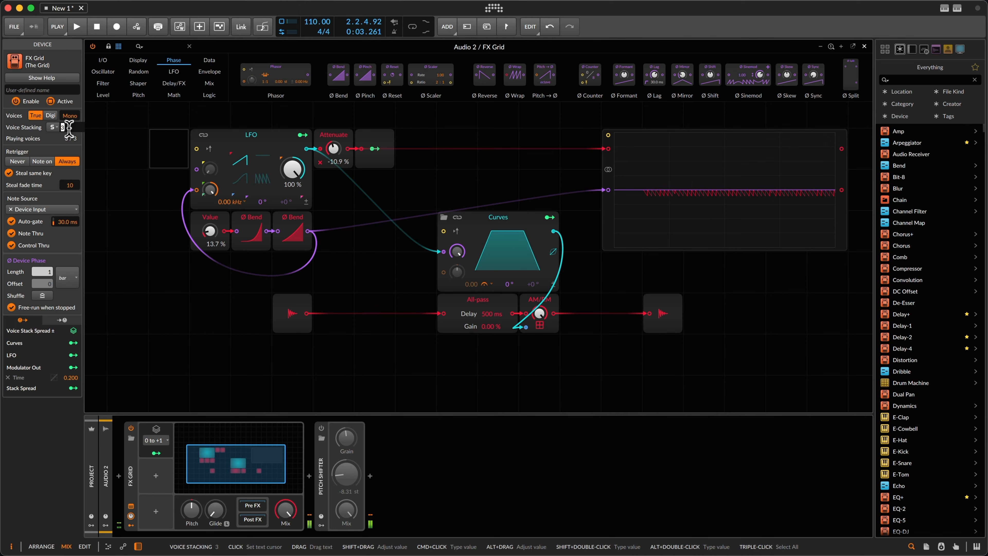
type("0")
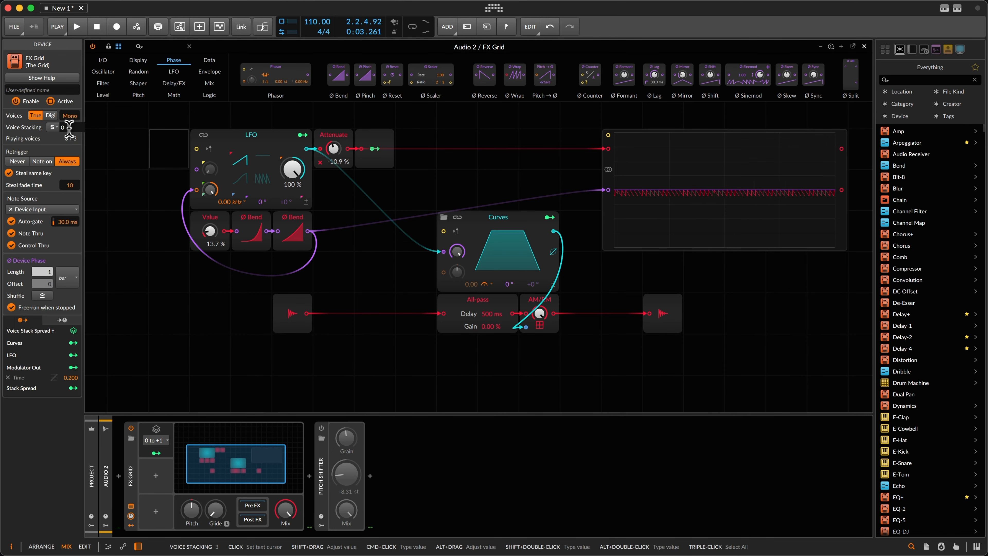
key("Return")
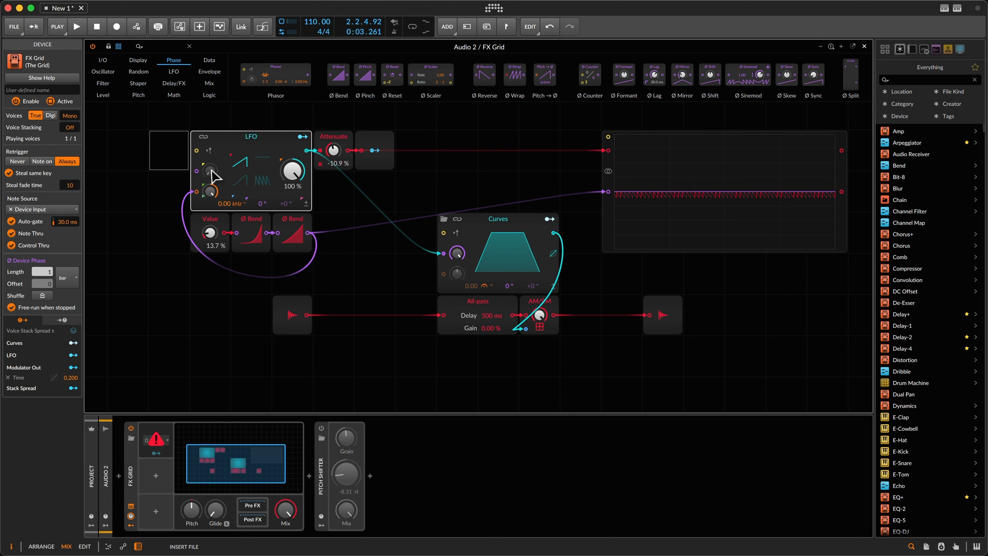
Insert a Ø Shift module feeding the LFO's phase input and set the FX Grid's Voice Stacking to 2.
left_click_drag(202, 175, 199, 173)
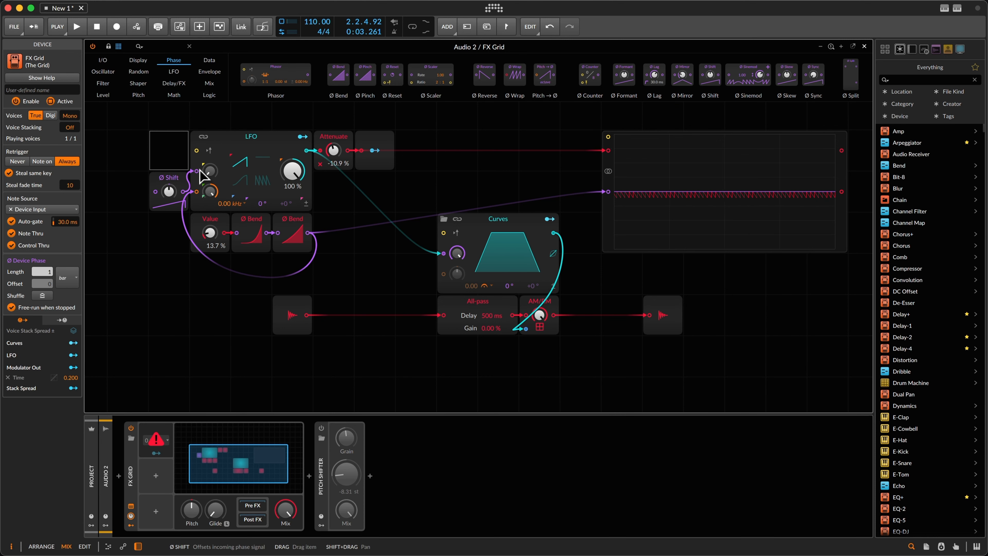
left_click_drag(77, 133, 73, 128)
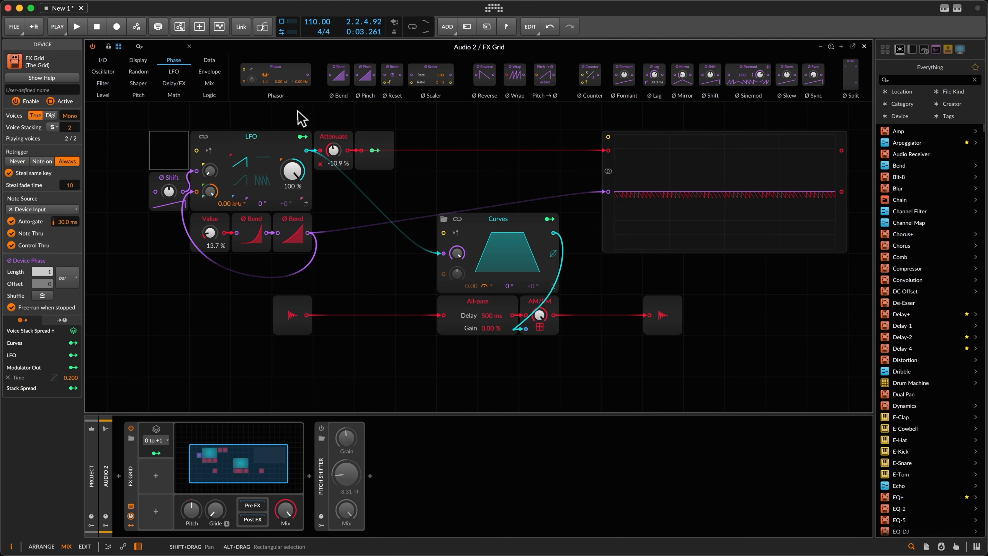
left_click(284, 147)
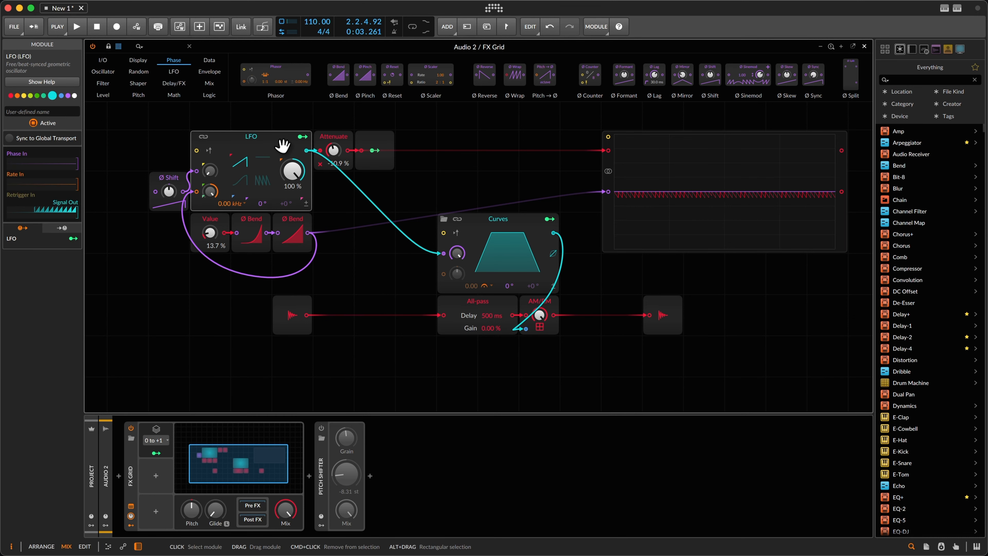
left_click_drag(461, 182, 507, 237)
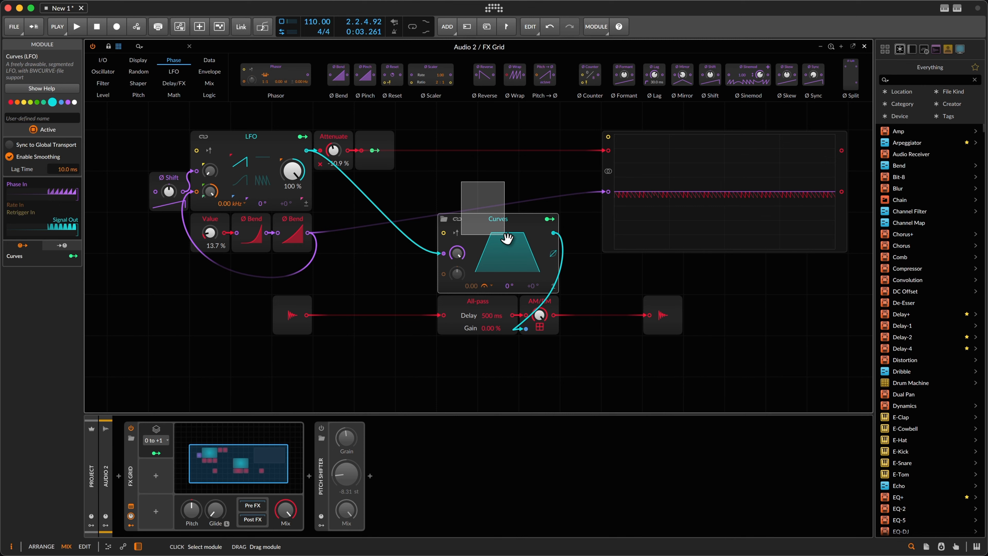
left_click(543, 310)
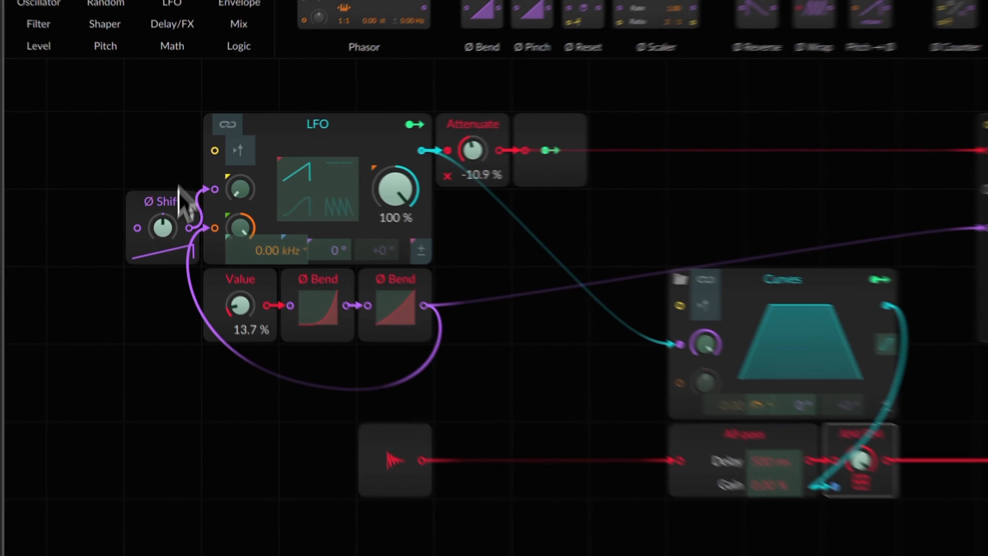
Map Stack Spread to the Ø Shift amount at 1.006 and raise the LFO's phase modulation amount to 100 % during playback.
left_click_drag(165, 238, 166, 234)
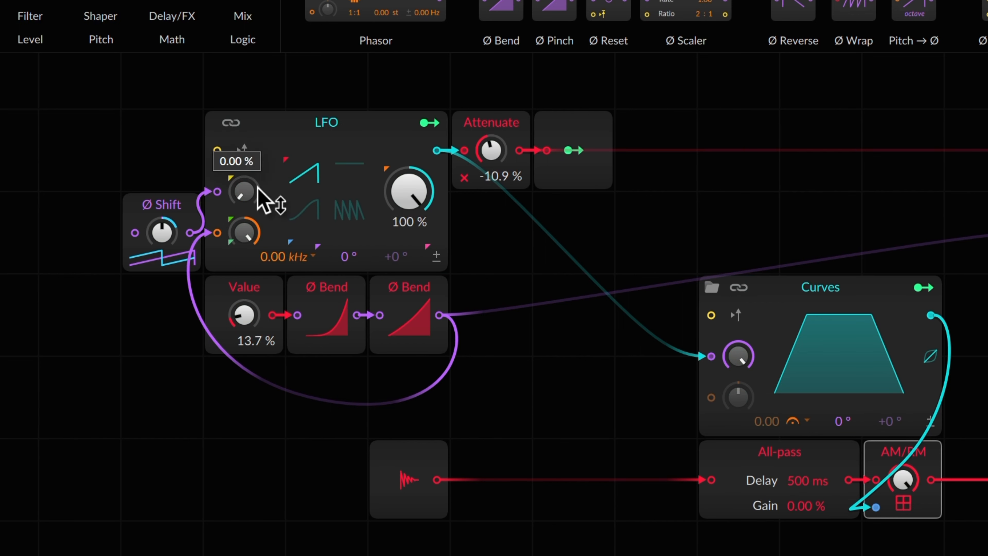
left_click_drag(257, 187, 214, 173)
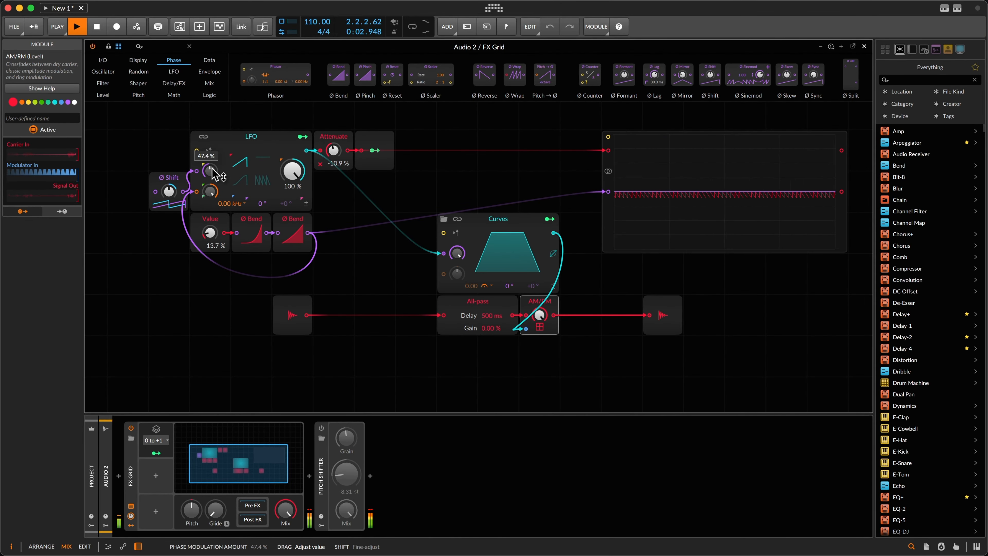
left_click_drag(212, 168, 212, 168)
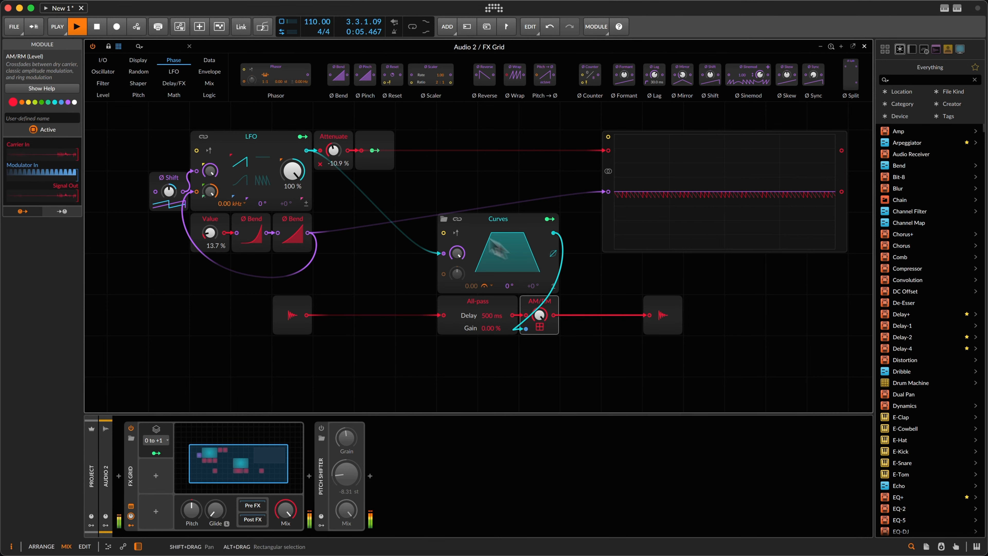
Set Voice Stacking to 4, sweep Attenuate during playback, settle on -56.6 %, and stop the transport.
left_click_drag(105, 169, 72, 128)
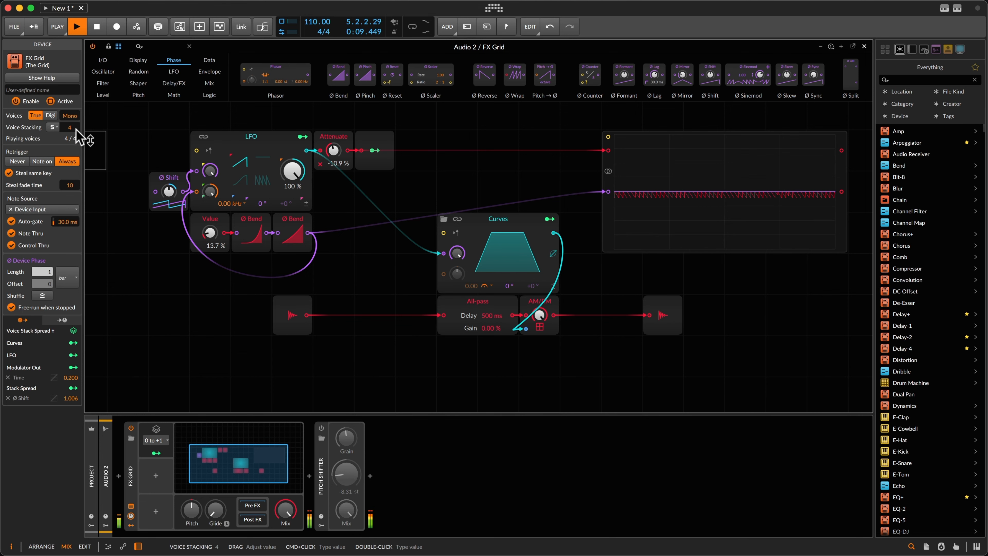
left_click_drag(333, 150, 333, 147)
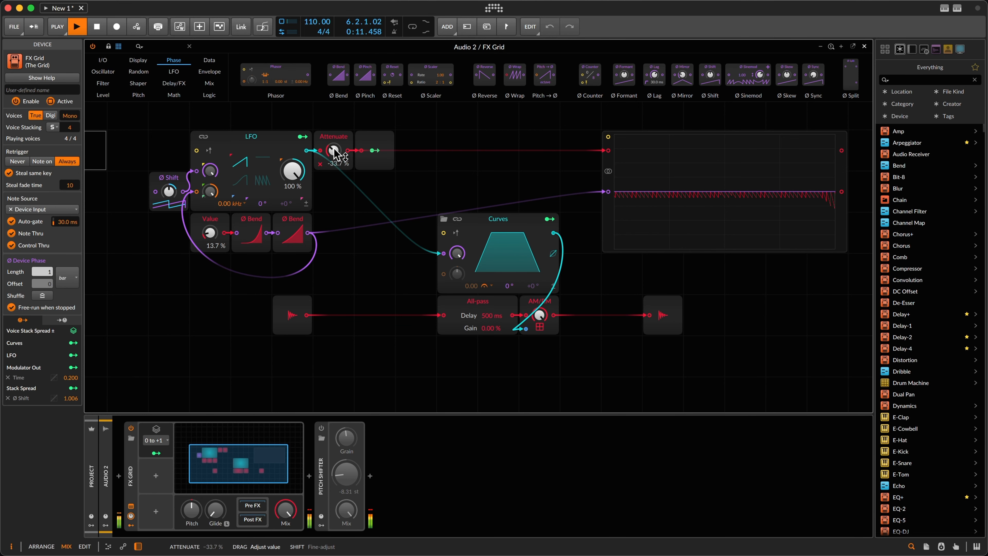
left_click_drag(334, 153, 334, 153)
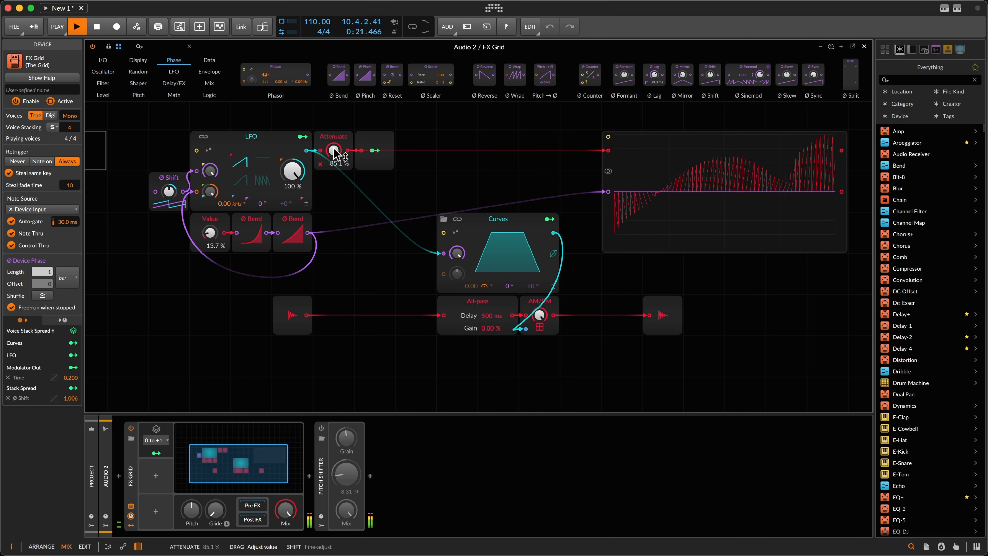
left_click_drag(334, 152, 334, 152)
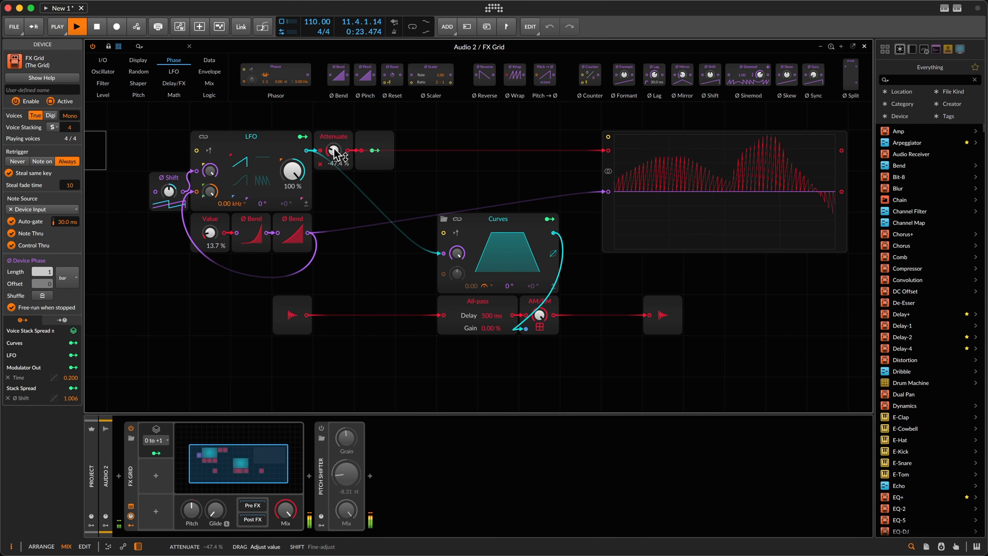
left_click_drag(335, 153, 335, 152)
key("space")
Open the Curves window shape in its editor and set Value to 6.29 % to watch the voices spread along it.
left_click(505, 238)
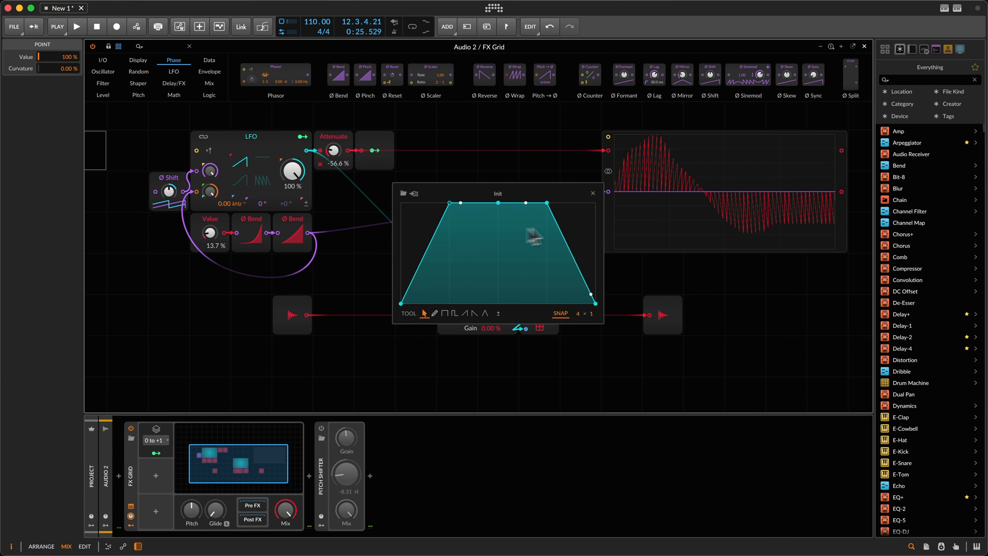
left_click_drag(211, 236, 205, 228)
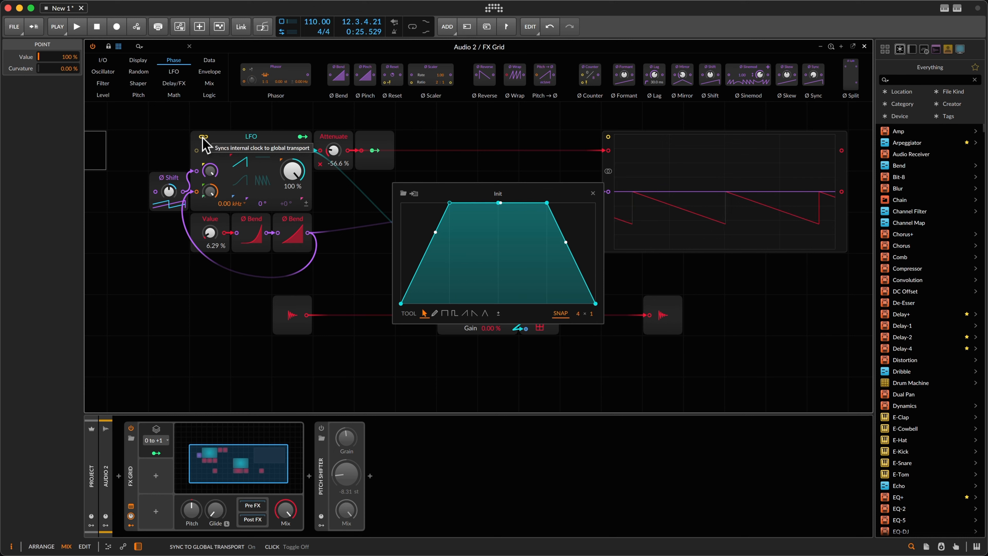
key("space")
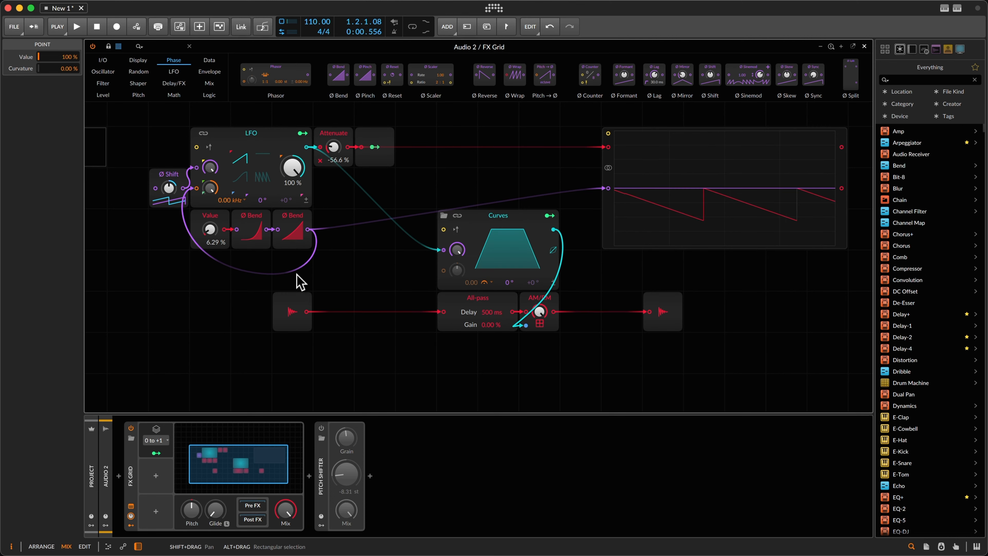
Raise Voice Stacking to 16, start playback, and sweep Attenuate, settling on -53.1 %.
left_click(210, 286)
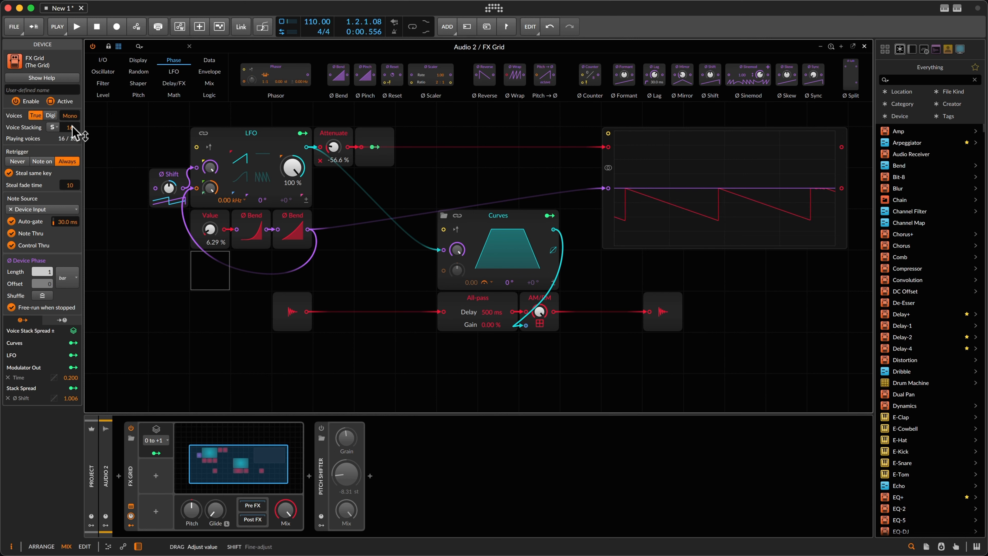
key("space")
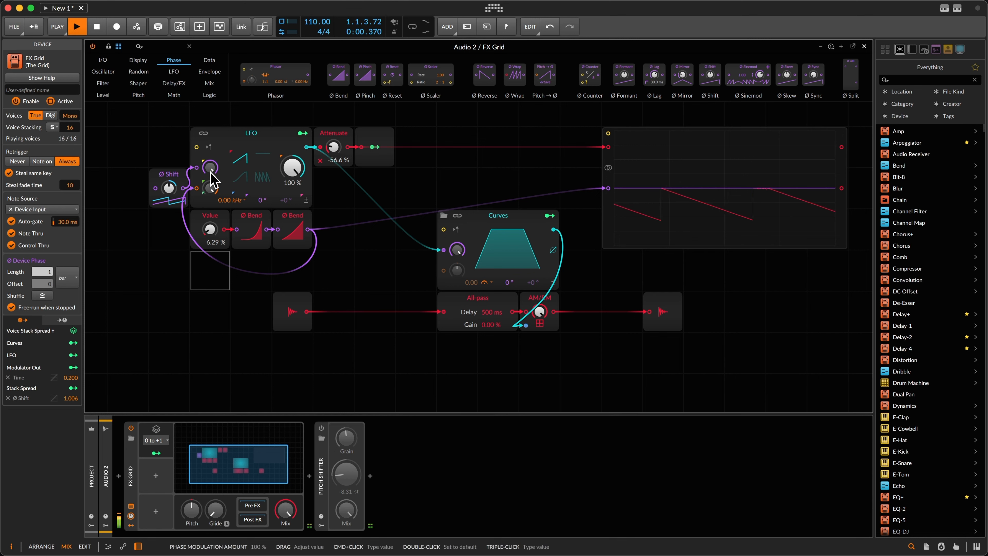
left_click_drag(336, 143, 337, 144)
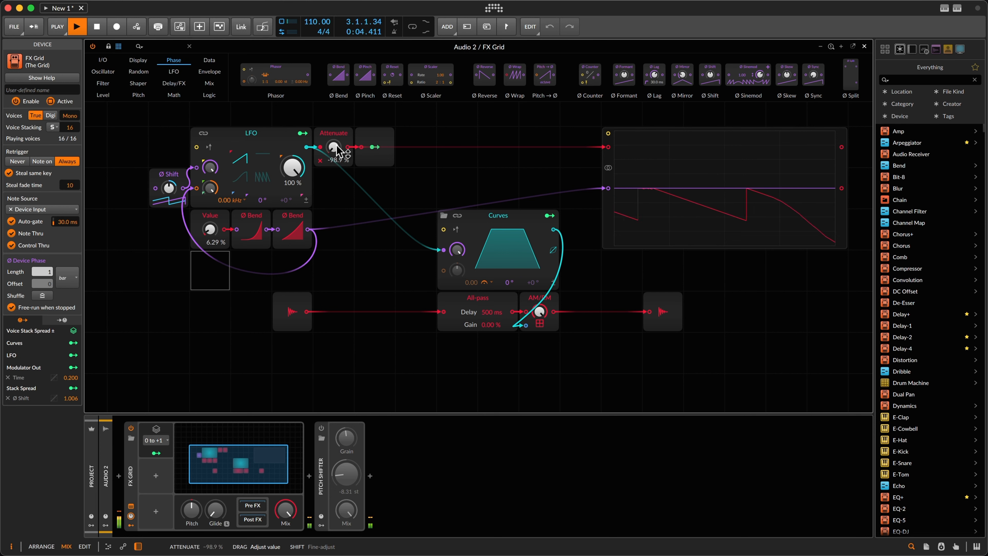
left_click_drag(336, 147, 336, 150)
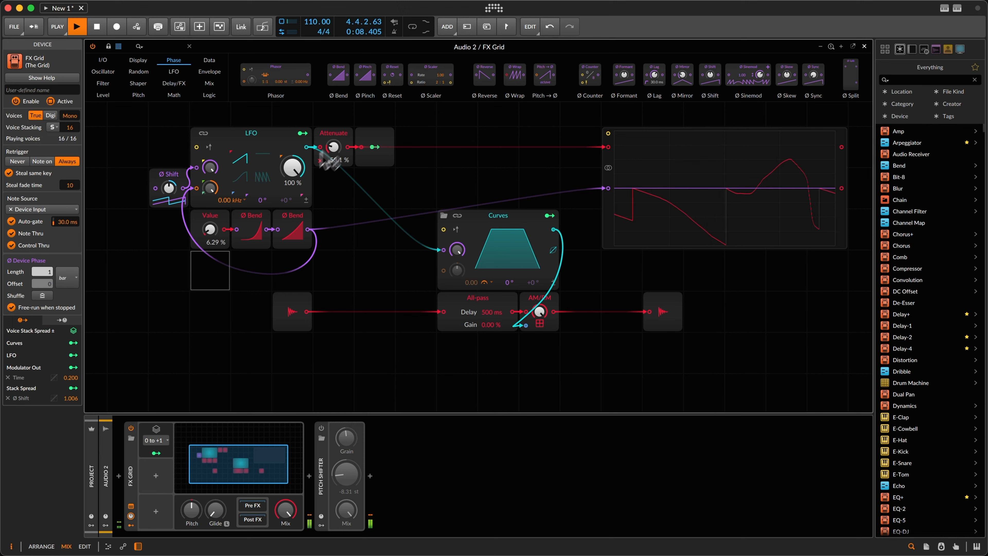
Raise Value to 24.6 % and bring Attenuate to -10.9 % while the effect plays.
left_click_drag(210, 230, 210, 234)
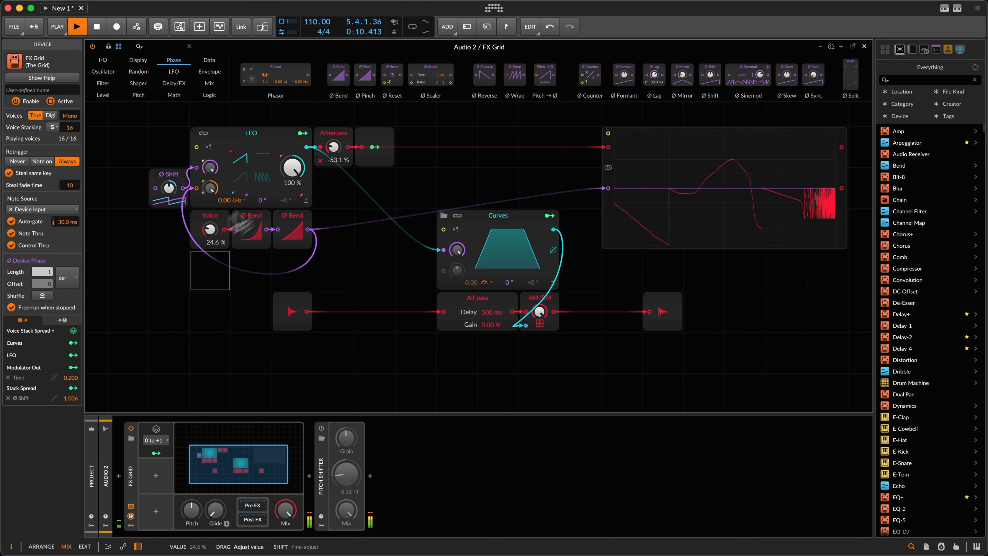
left_click_drag(340, 158, 333, 153)
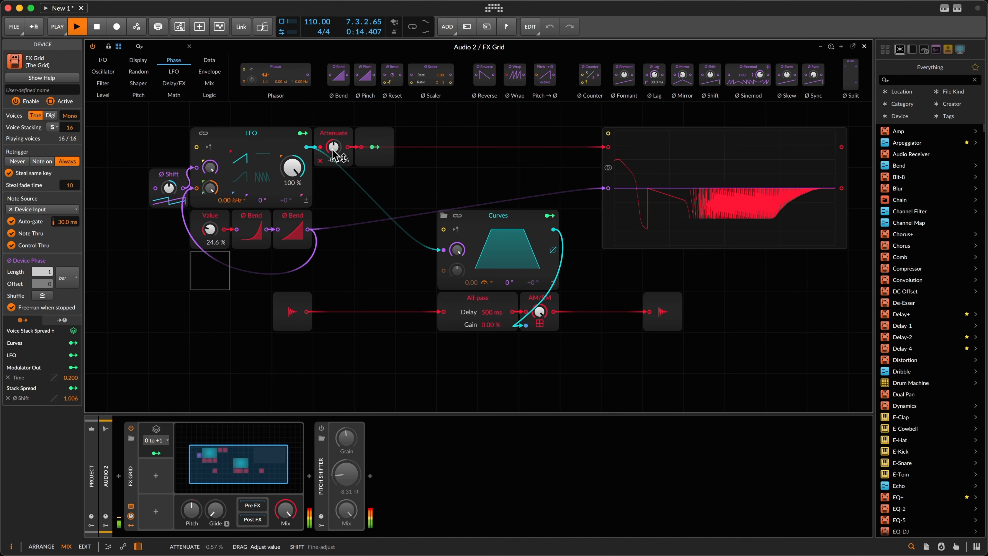
left_click_drag(332, 148, 332, 149)
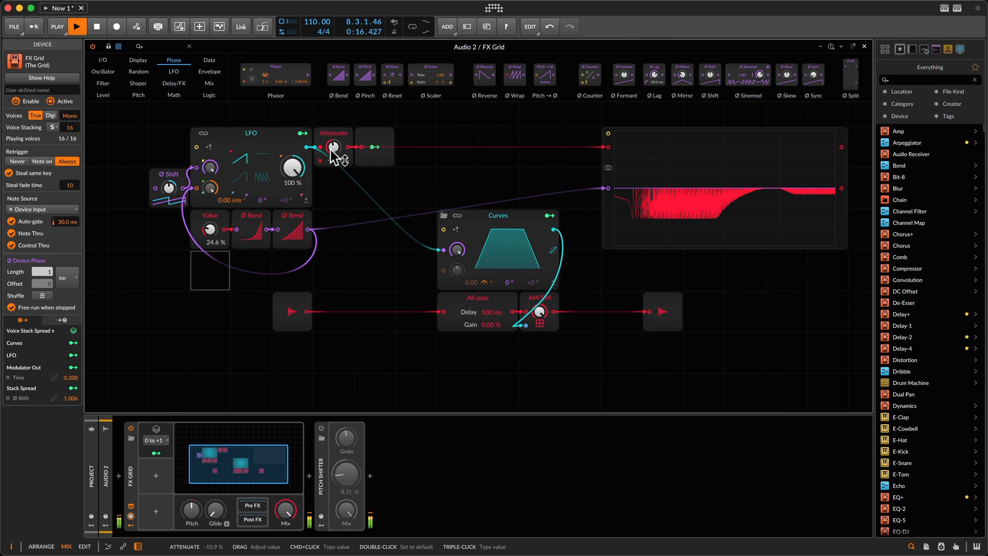
Reshape the Curves window into a narrow central peak by merging both upper corners at the centre and bending both slopes inward.
left_click(499, 274)
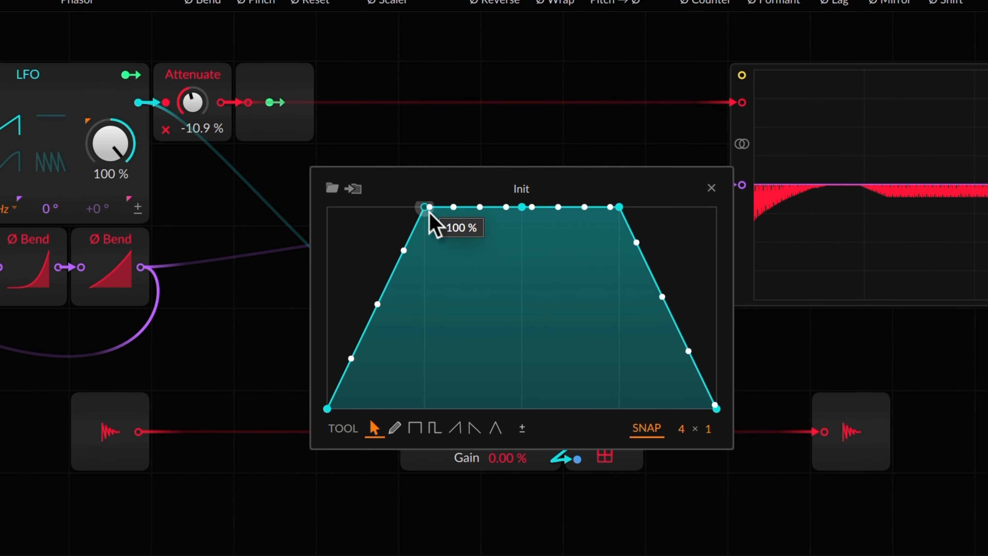
left_click_drag(429, 217, 519, 202)
left_click_drag(621, 205, 523, 188)
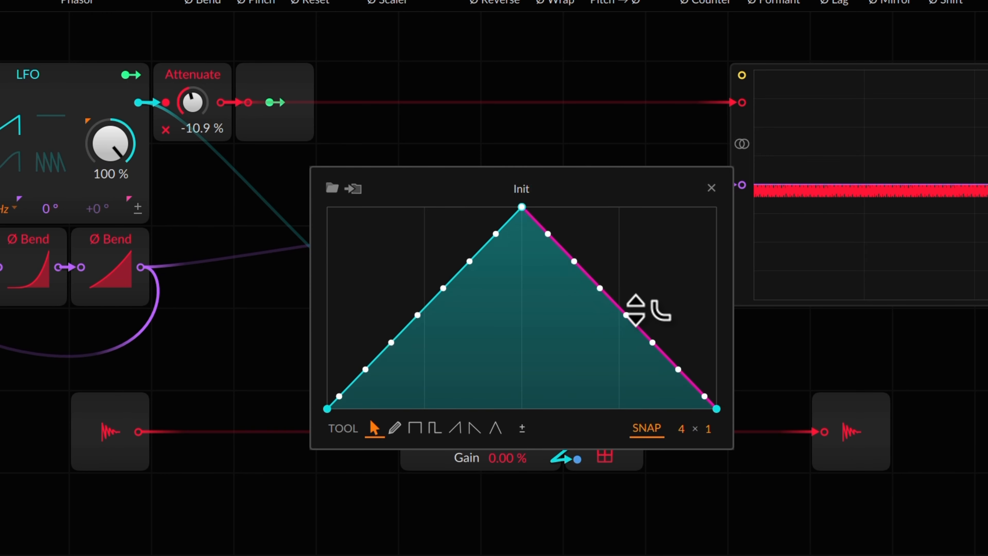
left_click_drag(636, 309, 647, 327)
left_click_drag(448, 290, 483, 323)
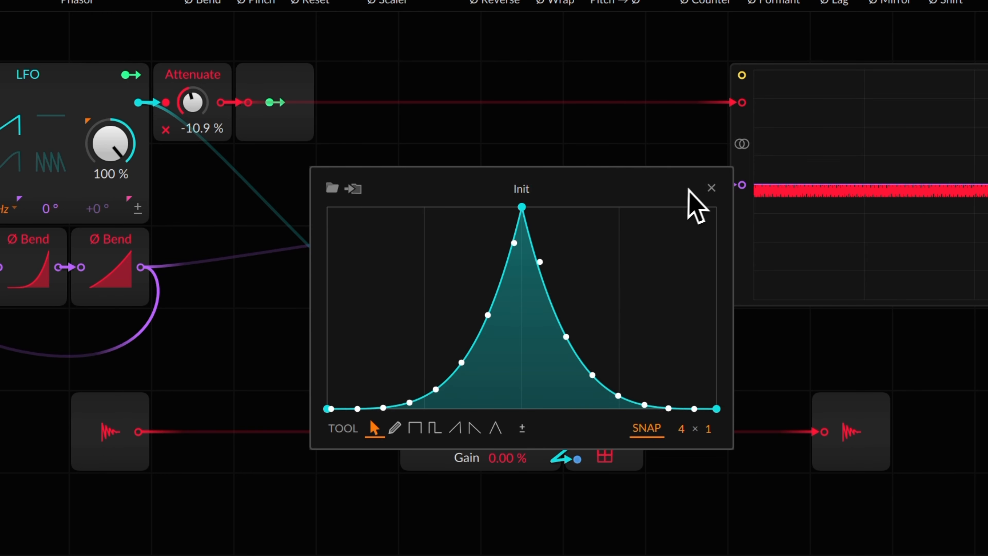
left_click(712, 188)
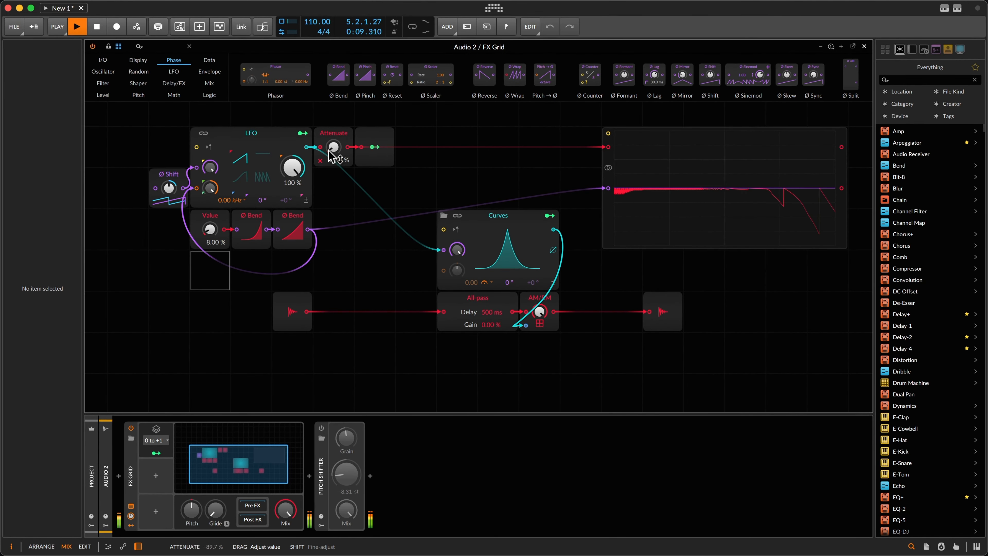
Audition the new window with Value at 8.00 %, switch the LFO waveshape to Sine, and bring Attenuate to -13.1 %.
left_click_drag(329, 151, 329, 150)
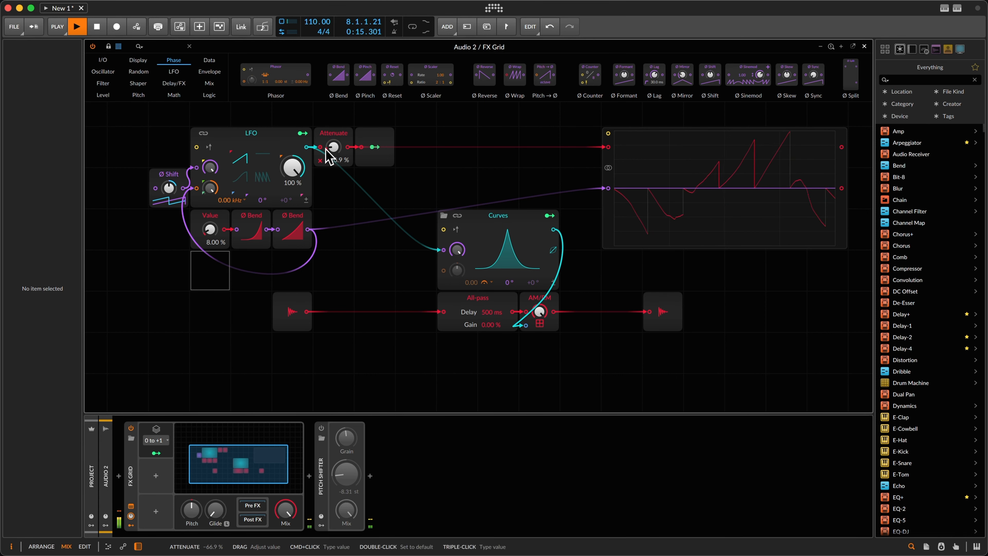
left_click(241, 178)
left_click_drag(338, 146, 338, 146)
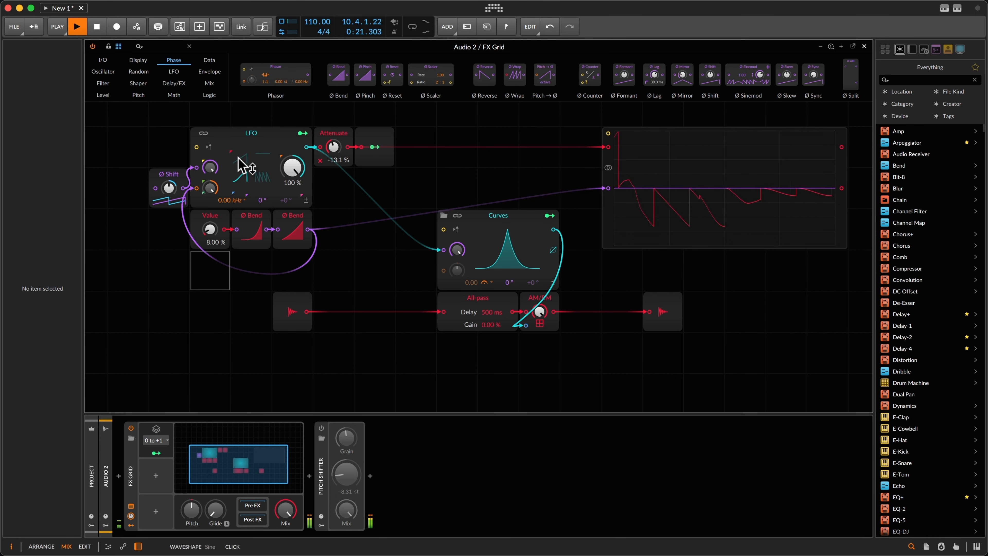
Reduce Voice Stacking to 4 and sweep Attenuate and Value during playback, settling on -61.1 % and 9.71 %.
left_click(124, 228)
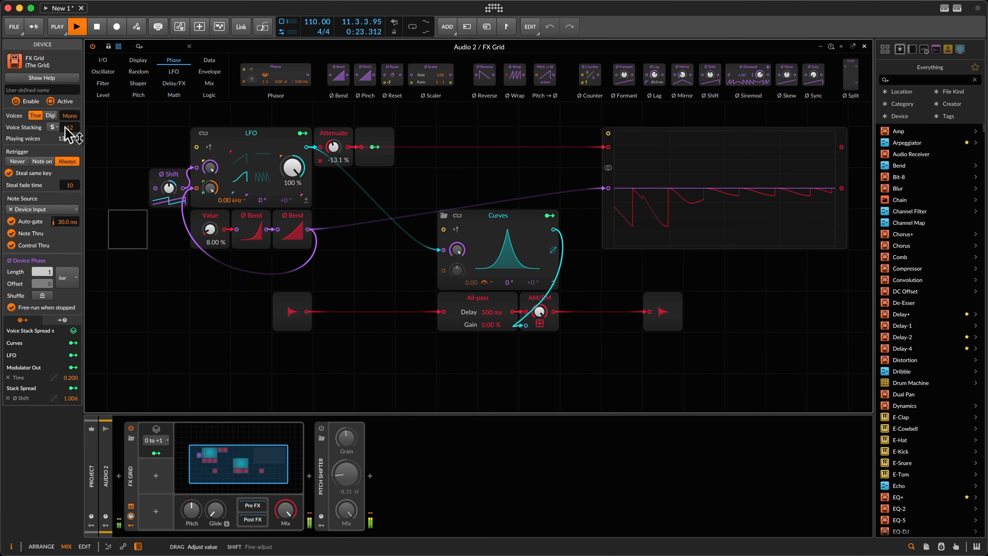
left_click_drag(65, 127, 65, 127)
left_click_drag(334, 148, 337, 155)
left_click_drag(209, 229, 211, 230)
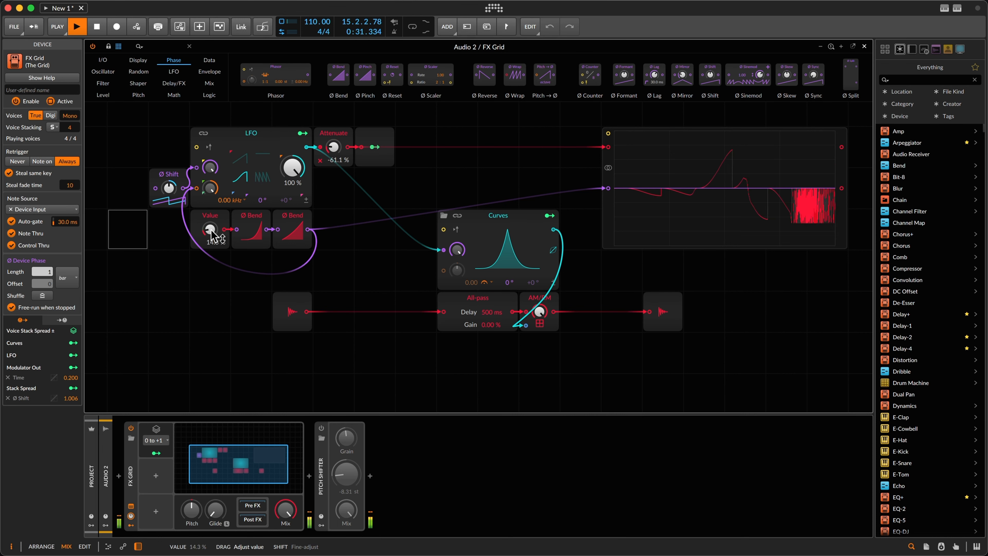
left_click_drag(210, 233, 211, 233)
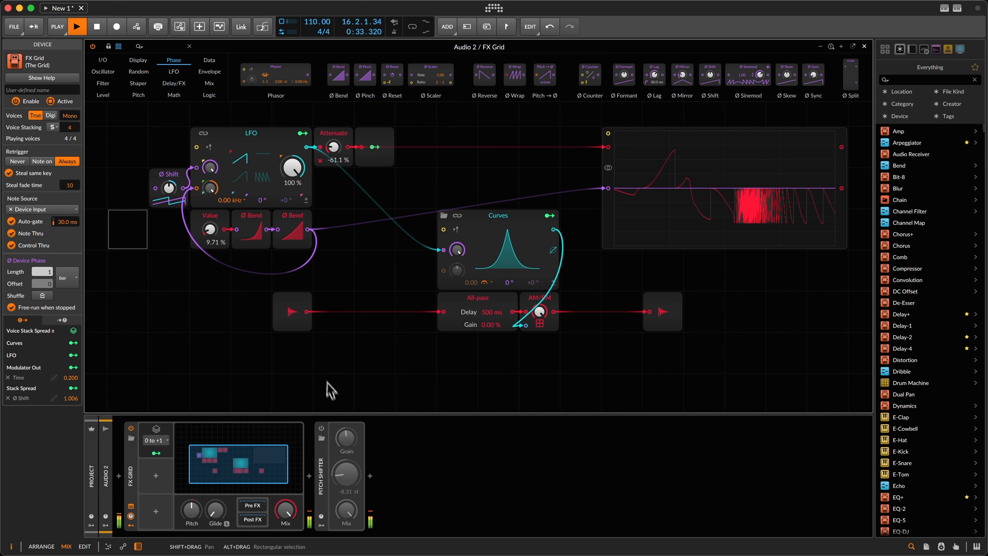
Stop playback and straighten both slopes of the Curves window into a triangle by resetting their curvature.
key("space")
left_click(496, 258)
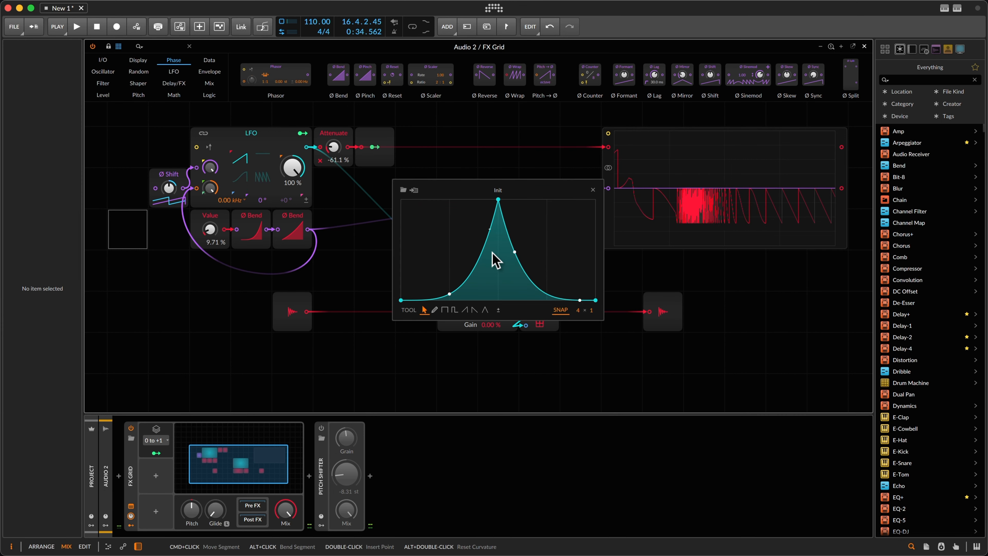
double_click(473, 268, "alt")
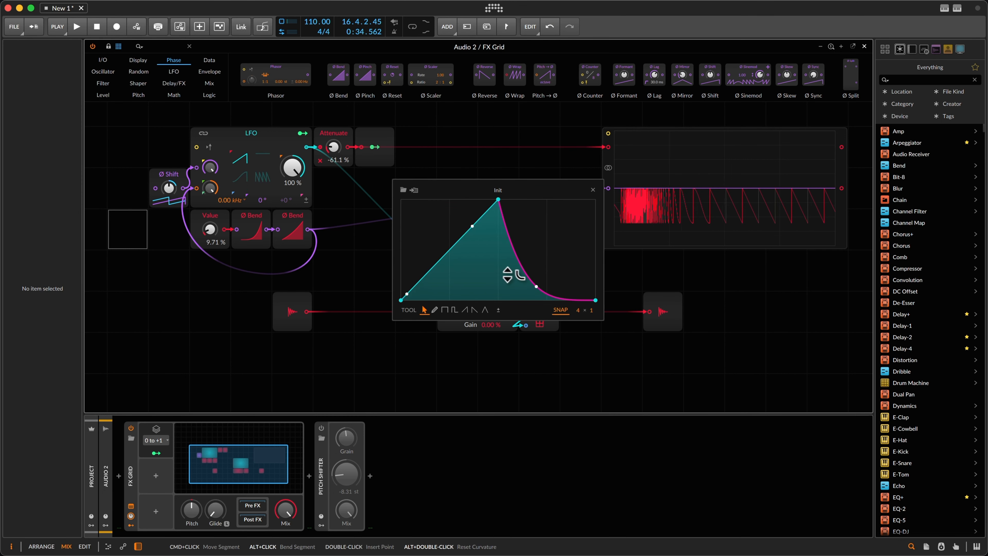
double_click(523, 272, "alt")
left_click(593, 190)
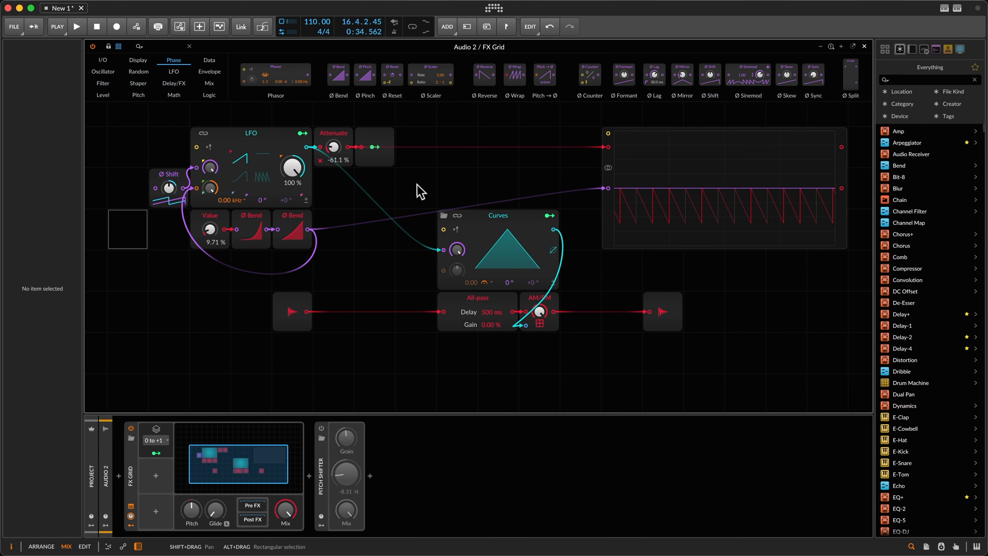
left_click(420, 191)
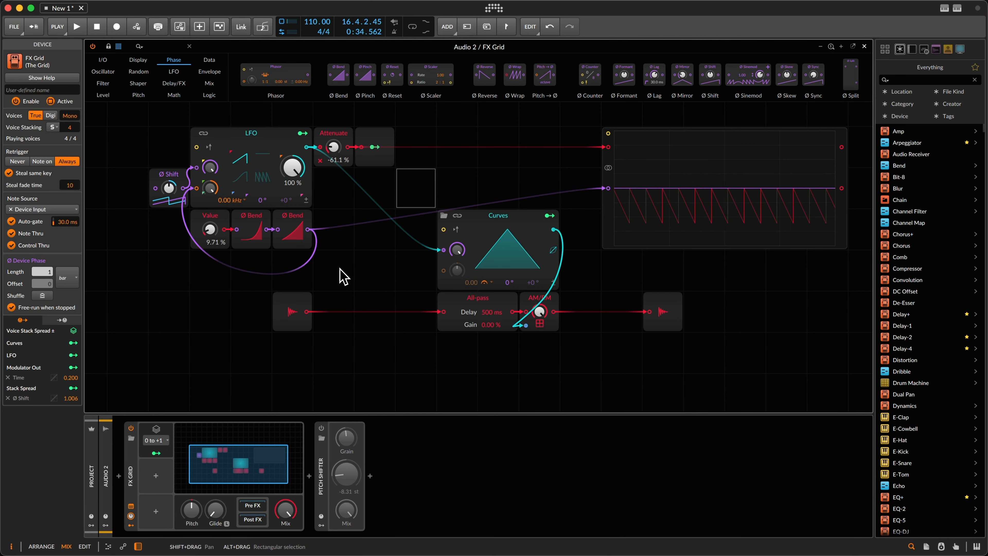
Insert a Mixer between the AM/RM module and the audio output, trying out its pan and resetting it to 0.00 %.
scroll(342, 276, "down", 2)
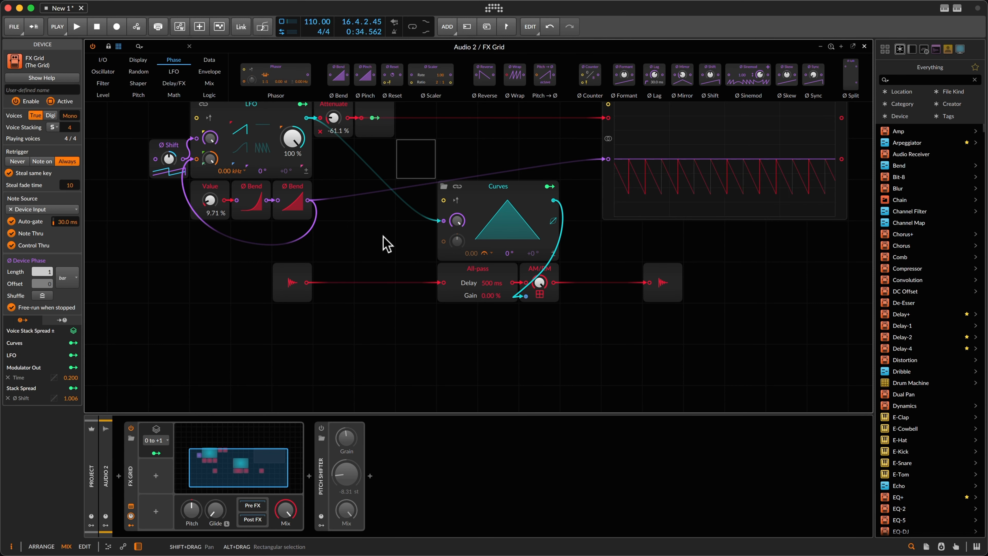
right_click(502, 337)
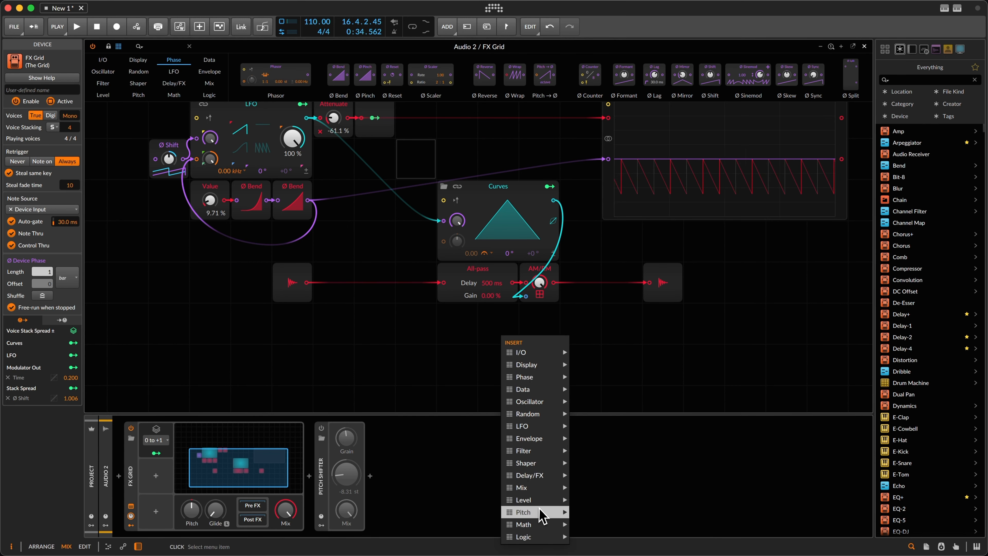
mouse_move(542, 502)
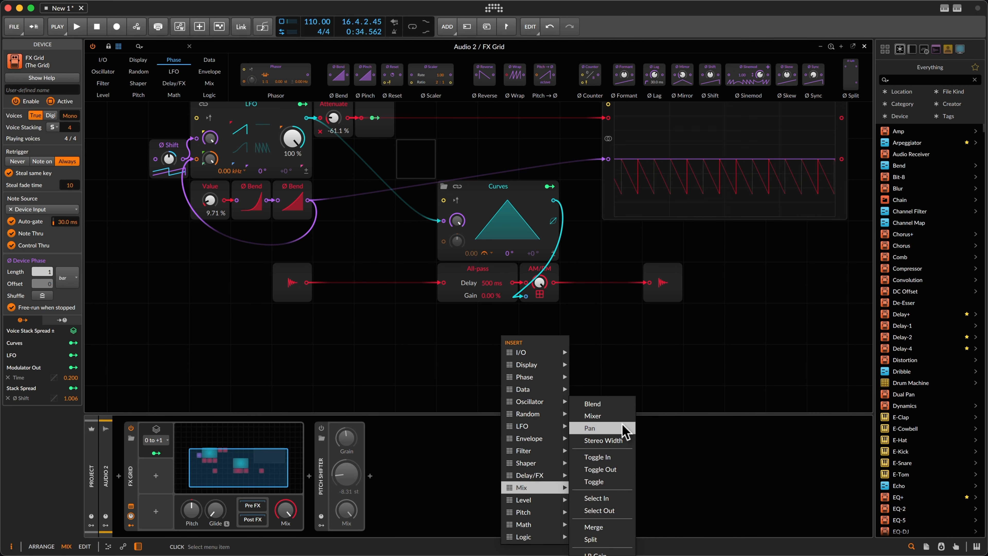
left_click(619, 415)
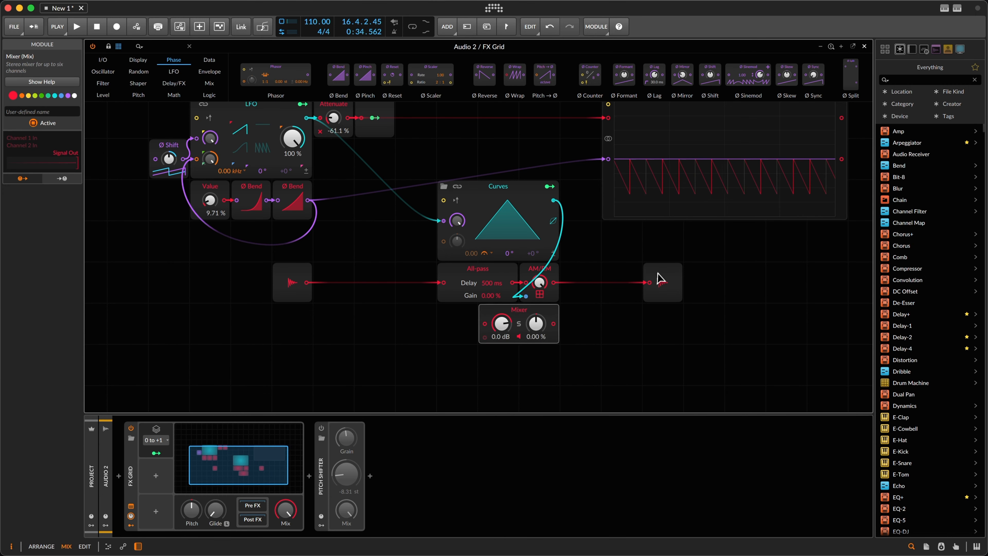
left_click_drag(621, 296, 619, 288)
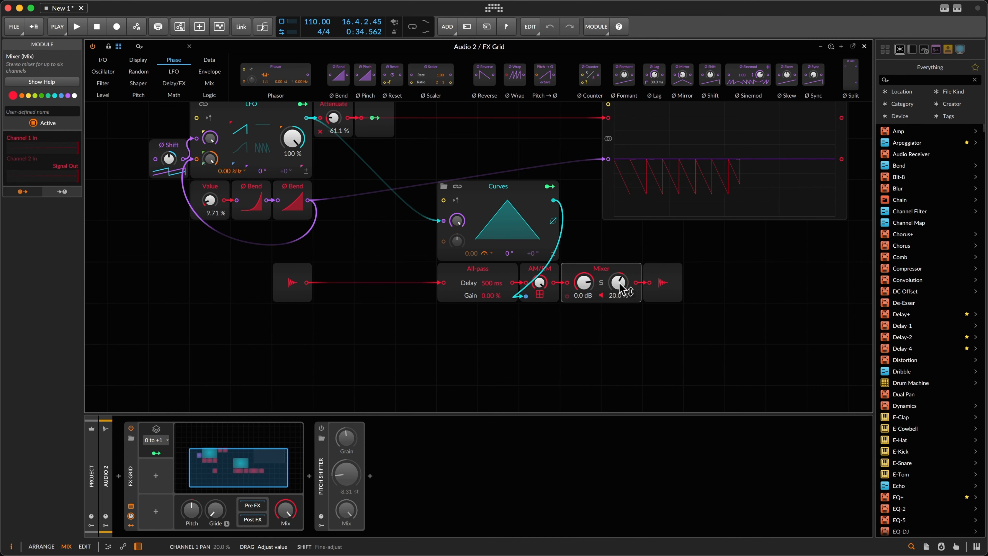
double_click(620, 284)
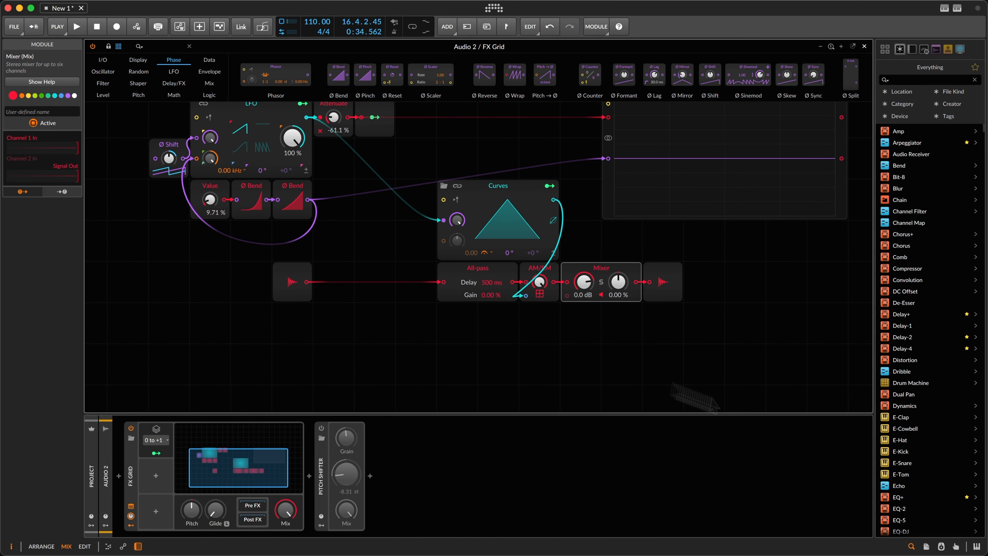
Add a Level module feeding an Attenuate and a Modulator Out in a row below the all-pass chain.
right_click(317, 312)
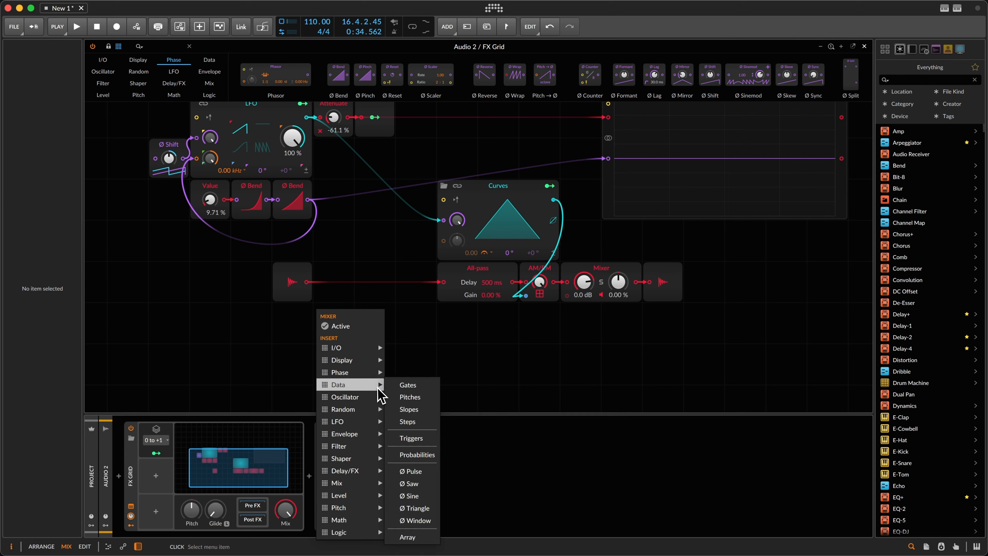
mouse_move(355, 498)
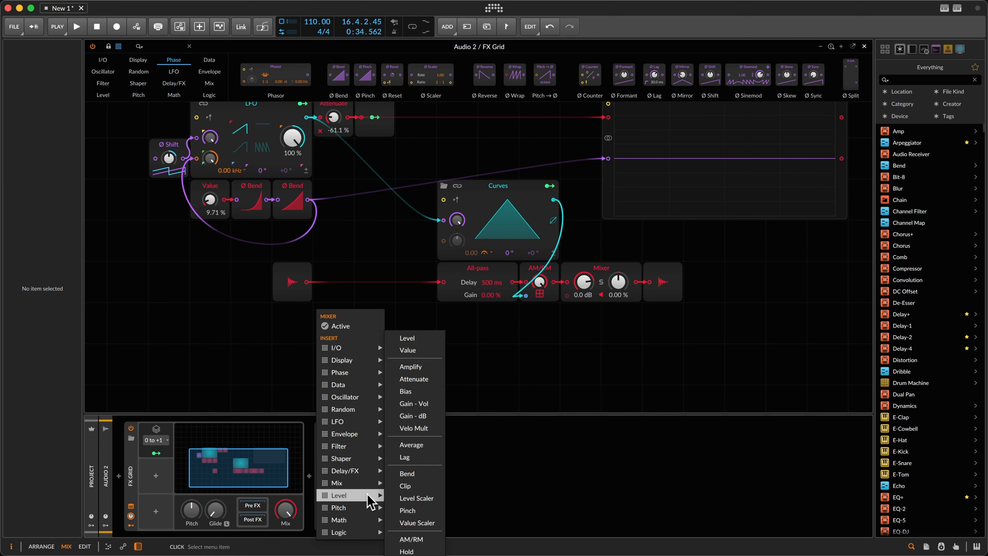
left_click(422, 338)
right_click(427, 334)
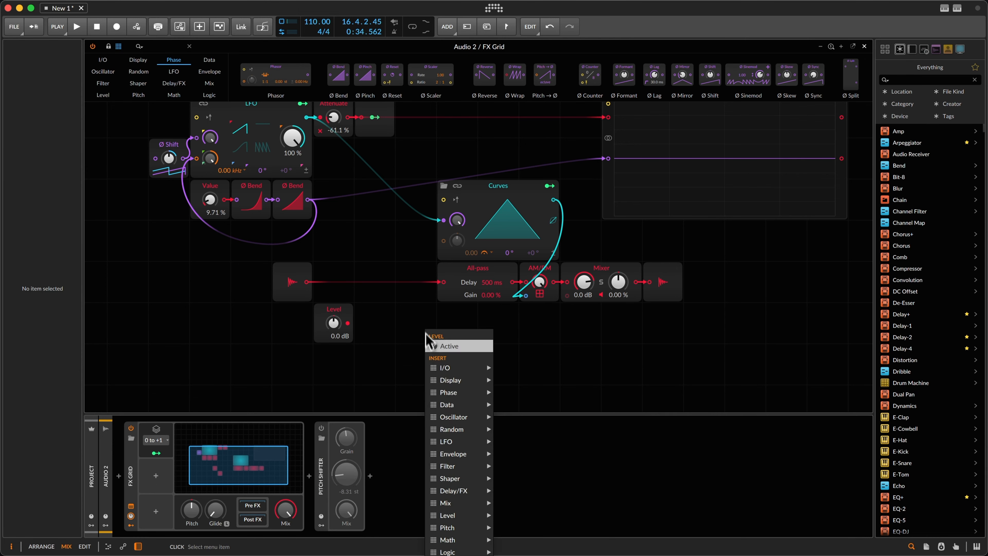
mouse_move(471, 515)
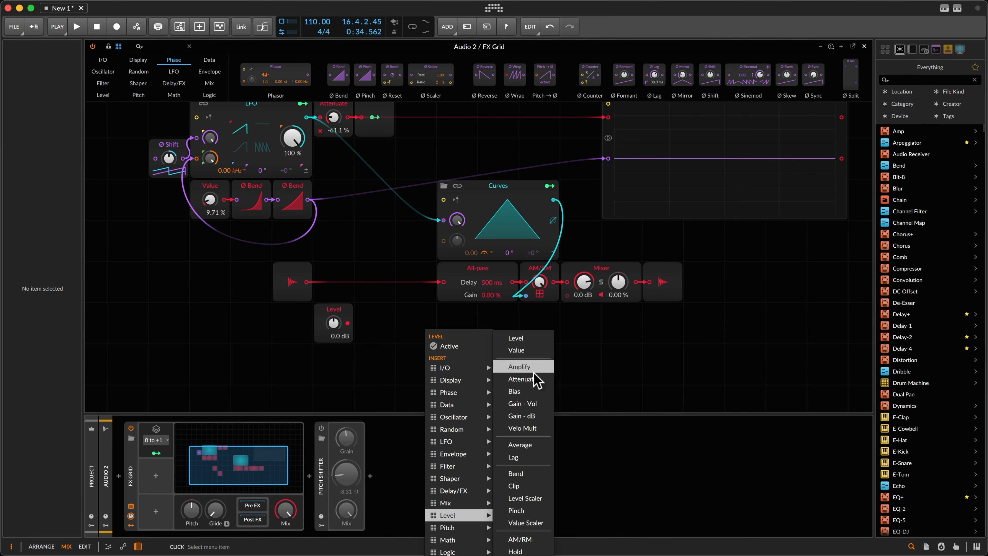
left_click(537, 379)
right_click(469, 334)
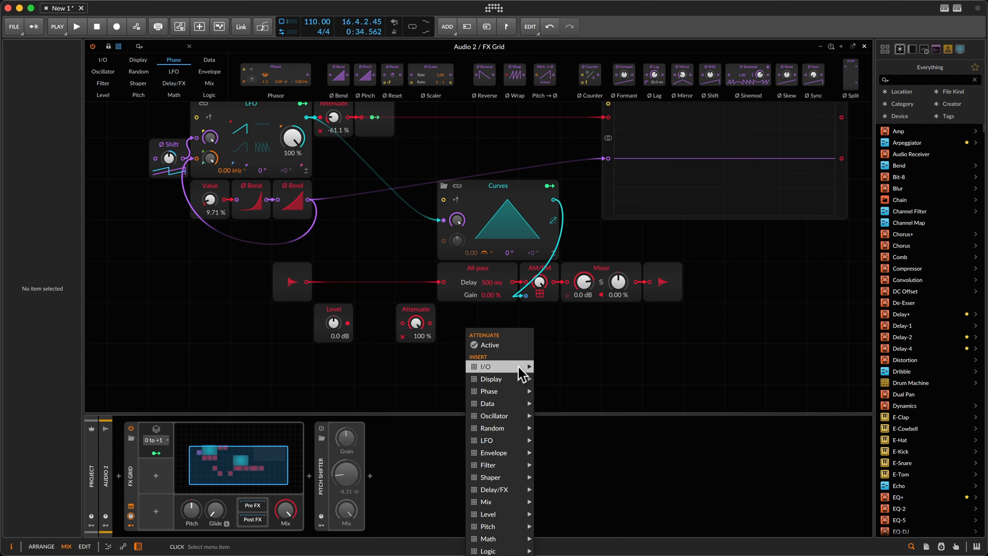
mouse_move(521, 374)
left_click(570, 540)
left_click_drag(334, 327, 443, 323)
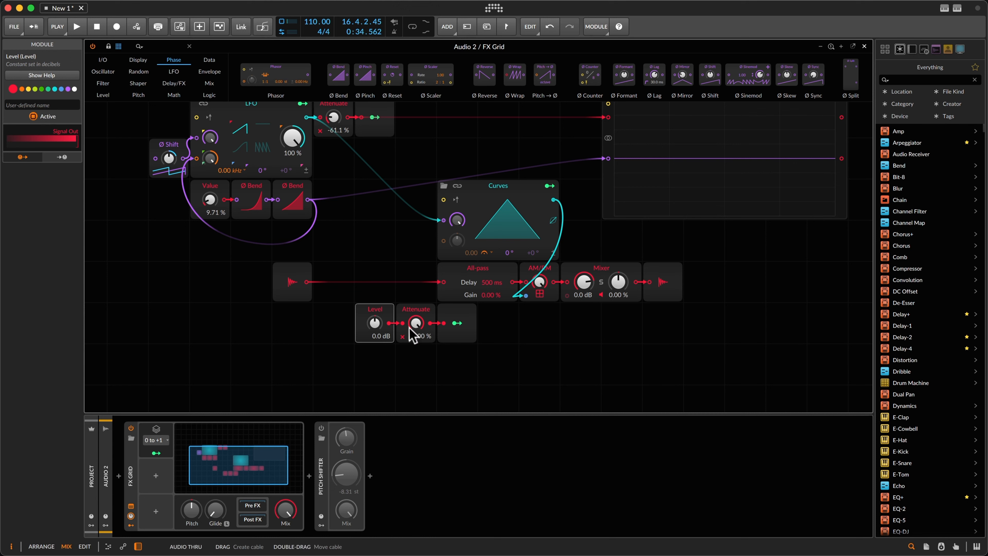
Try modulating the new Level module with Stack Spread by about +10.6 dB.
left_click(156, 452)
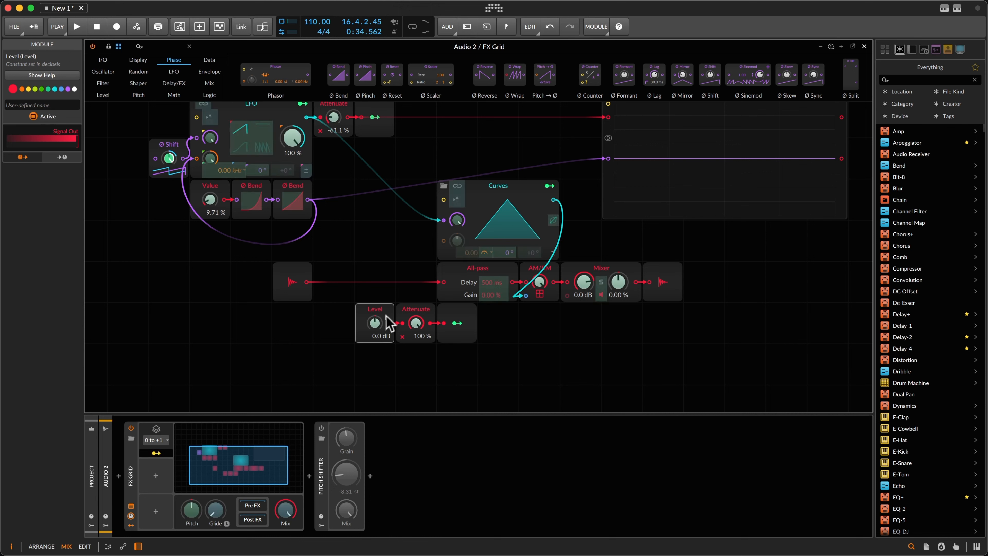
left_click_drag(378, 327, 378, 326)
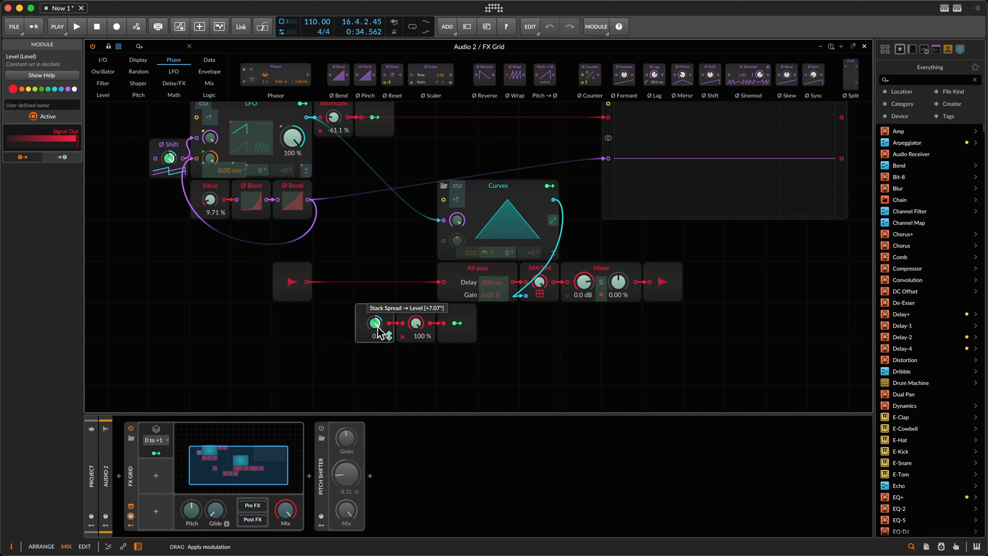
left_click_drag(378, 332, 377, 331)
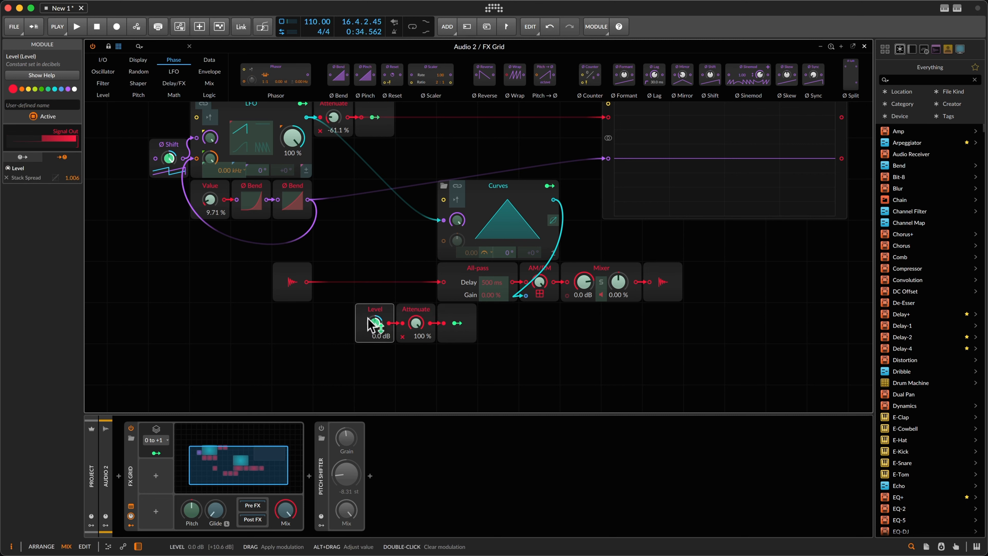
Add a bipolar Value module below the audio input, modulate it with Stack Spread at 2.000, and set it to -100 %.
right_click(305, 344)
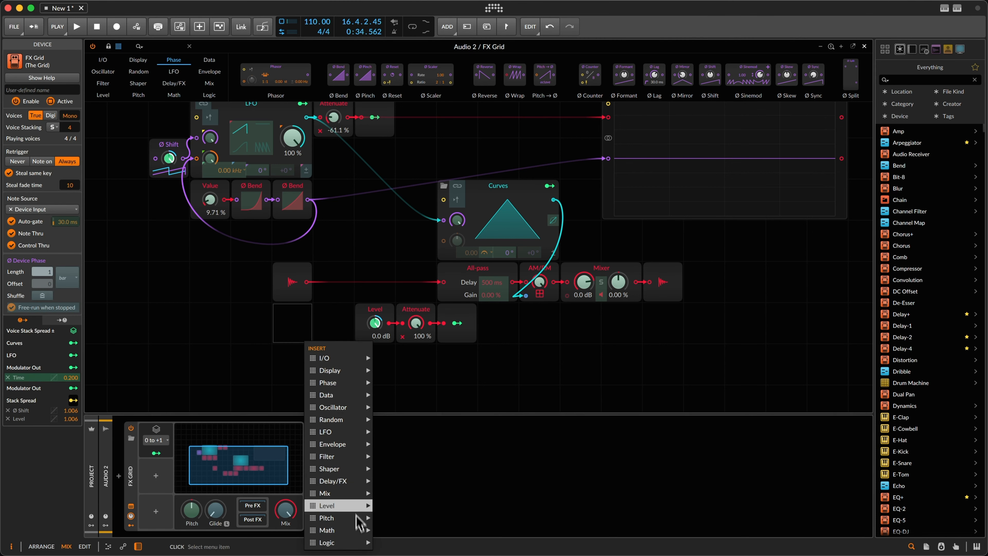
mouse_move(353, 504)
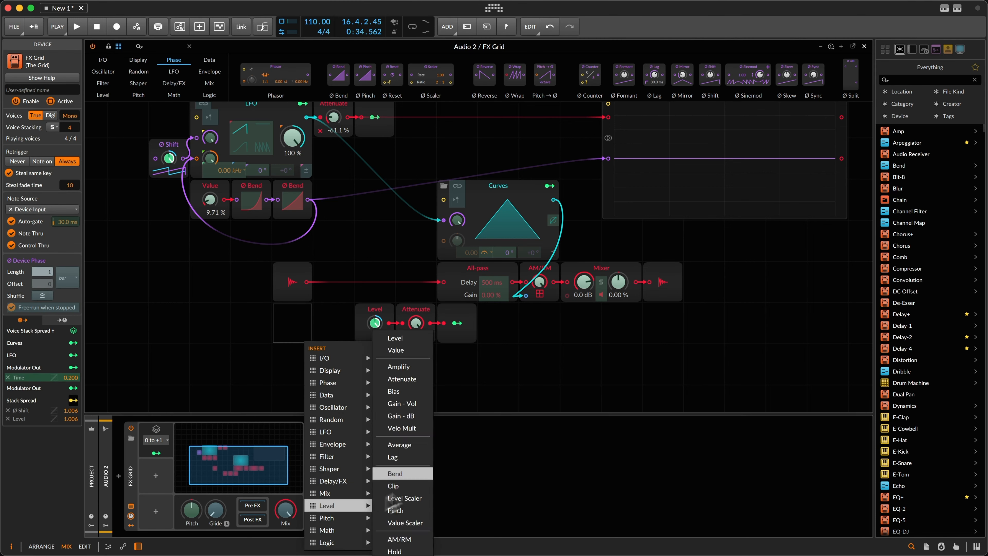
left_click(404, 351)
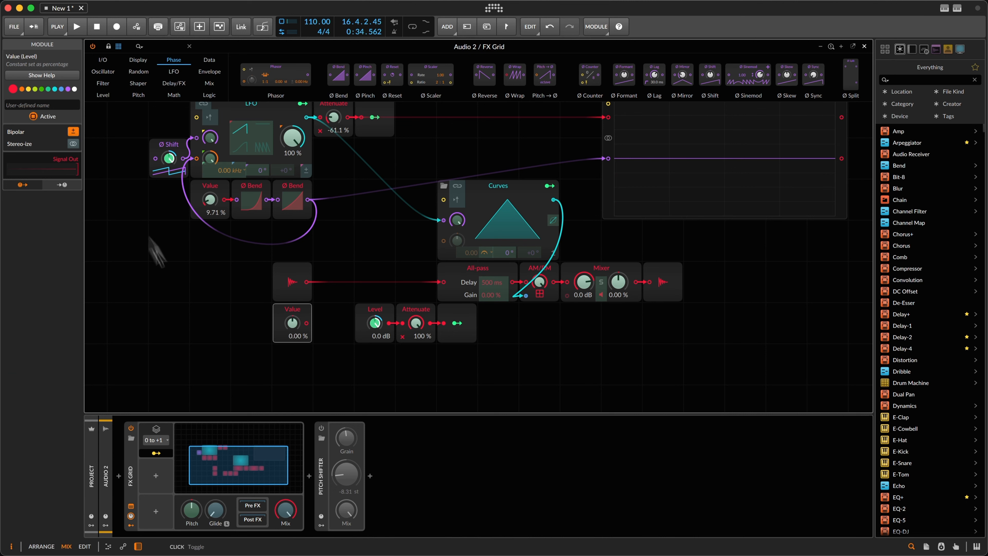
left_click_drag(295, 325, 293, 328)
double_click(294, 326)
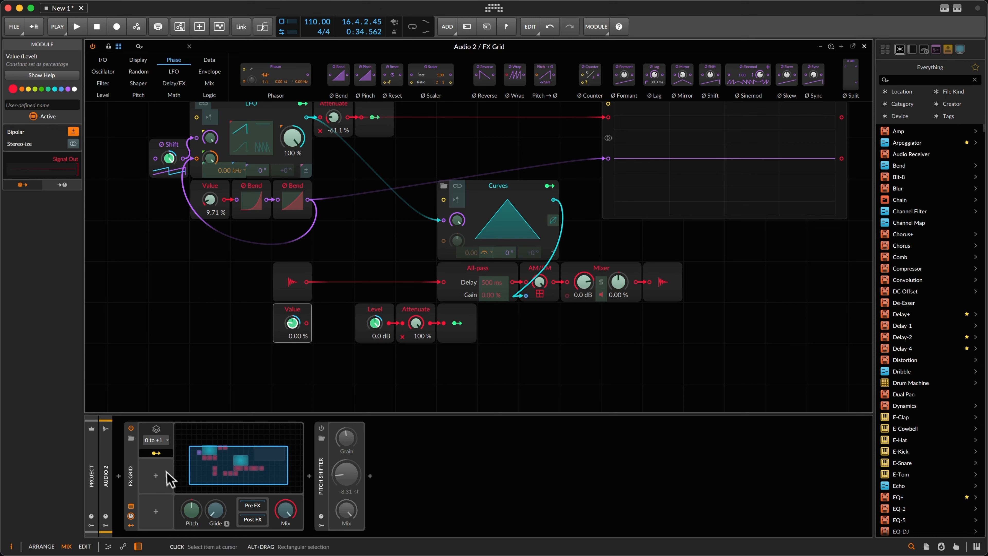
left_click(153, 454)
left_click_drag(299, 327, 288, 362)
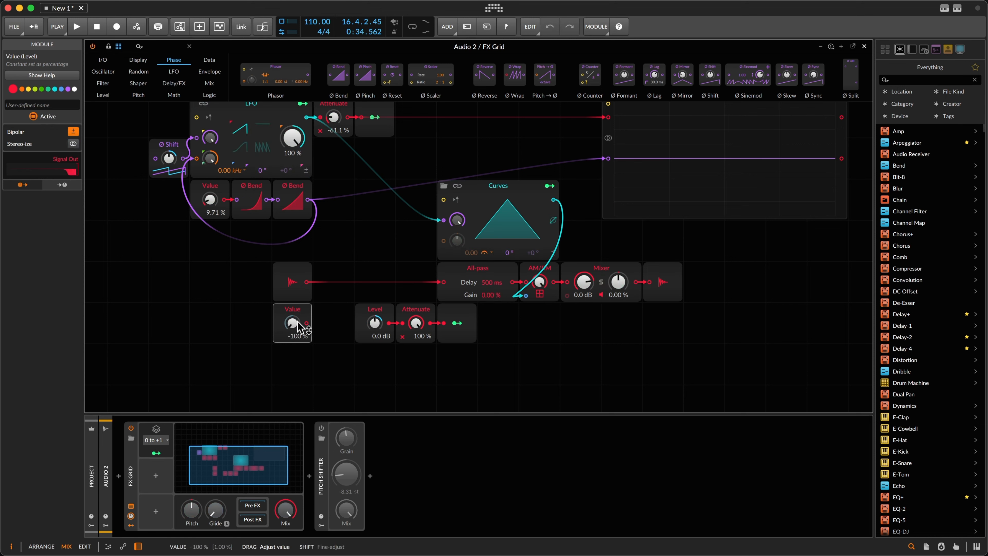
Replace the Level module with the new Value module so that it feeds the lower Attenuate.
left_click(349, 314)
left_click(368, 316)
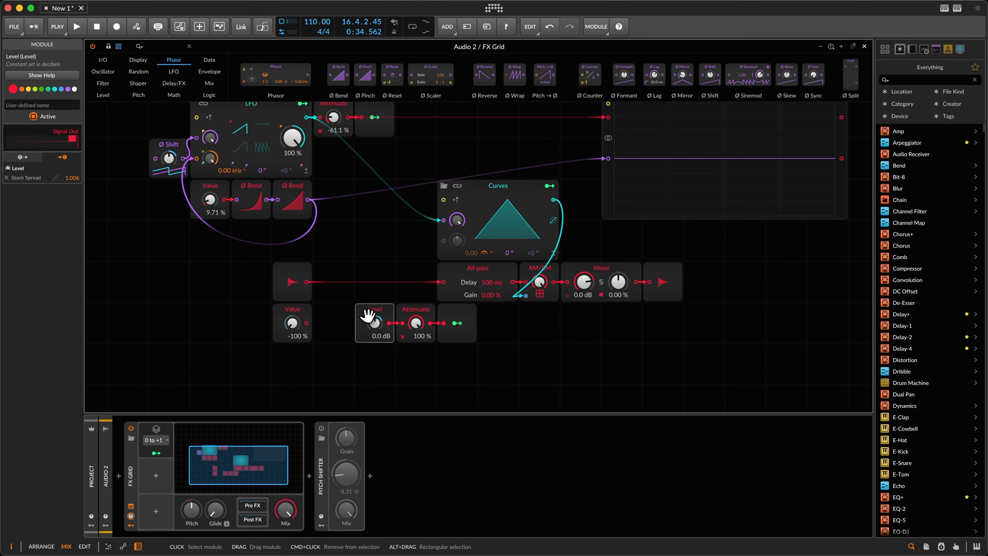
key("BackSpace")
left_click_drag(293, 319, 376, 327)
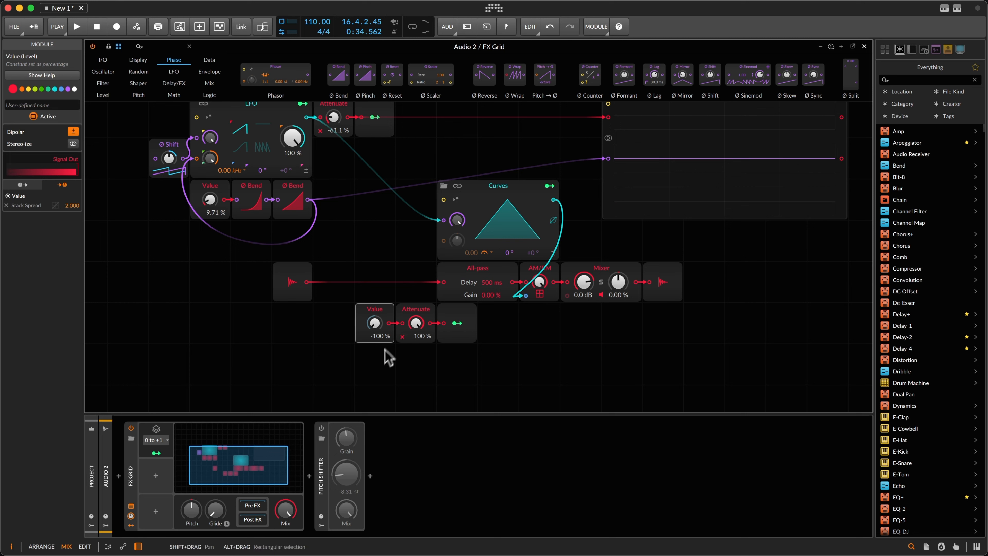
Modulate the Mixer's Channel 1 Pan from the lower Modulator Out by about 99 %.
left_click(457, 323)
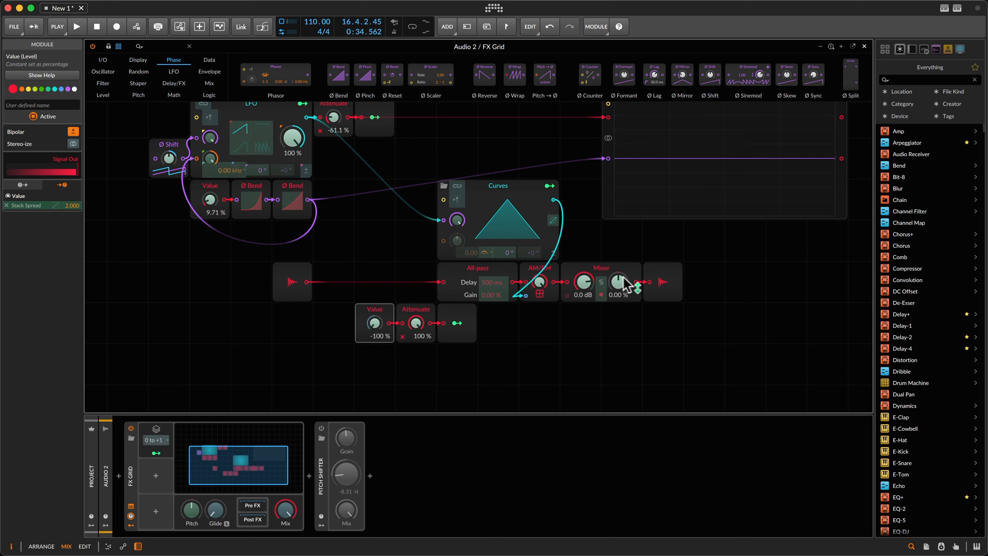
left_click_drag(625, 284, 624, 290)
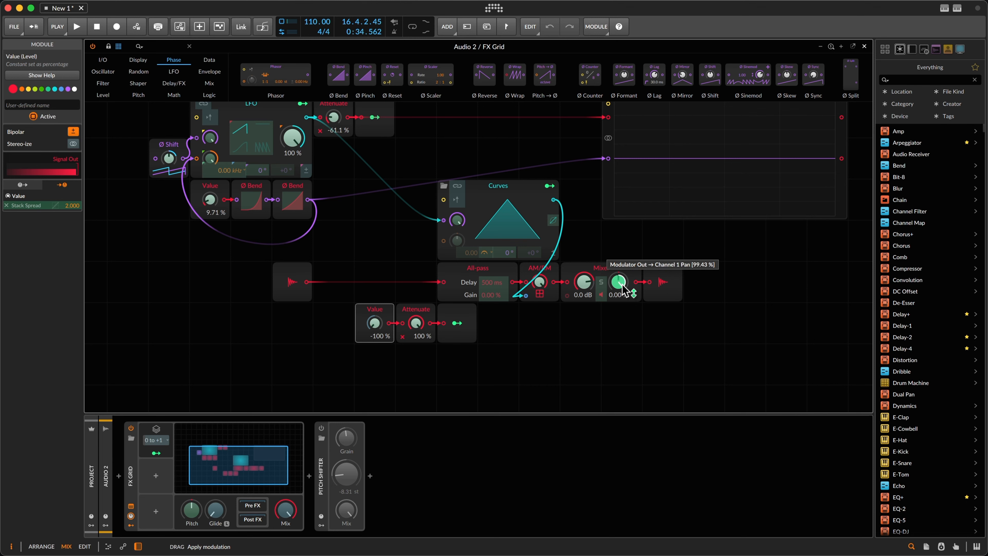
left_click(462, 326)
Play the loop and sweep the lower Attenuate to compare stereo spread amounts, returning it to 100 %.
key("space")
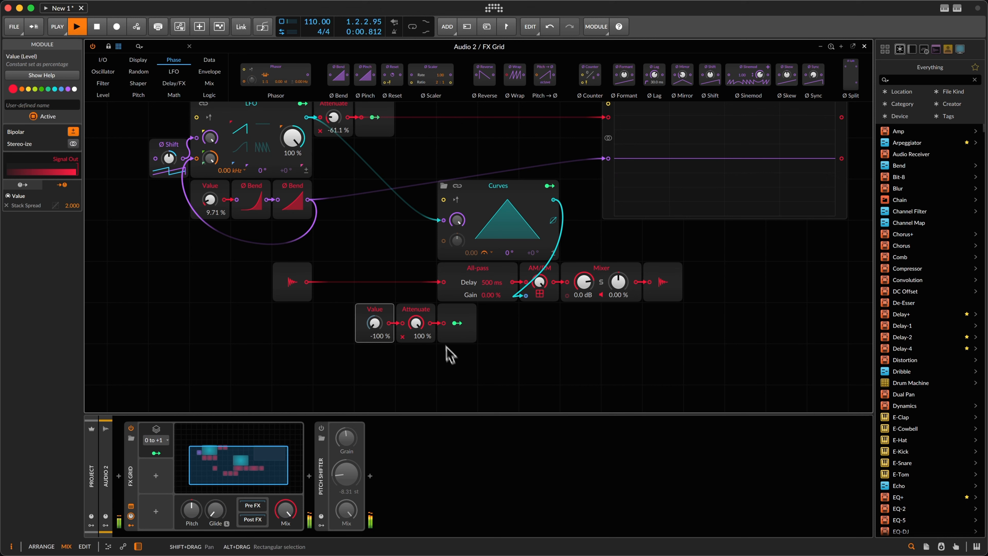
left_click_drag(416, 322, 416, 324)
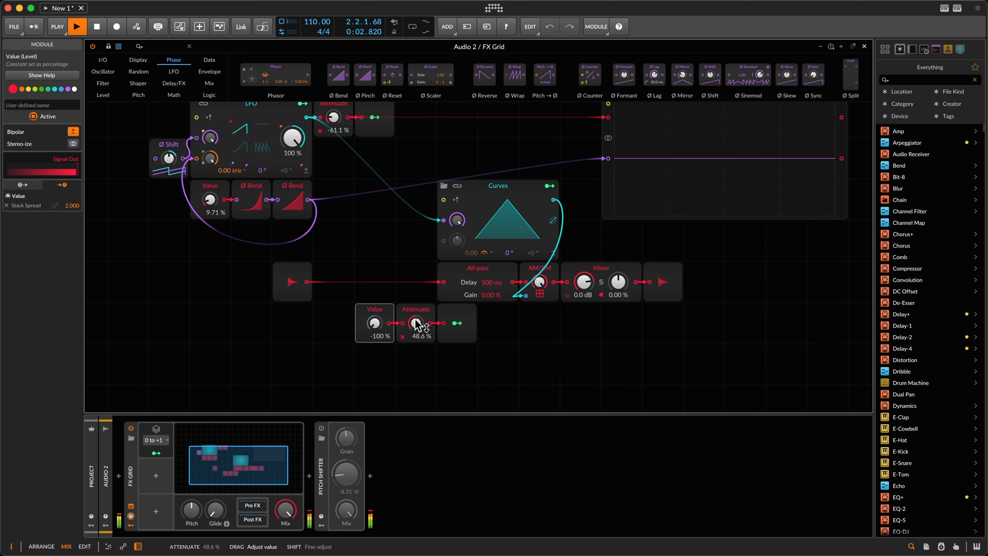
left_click_drag(415, 319, 415, 329)
double_click(416, 327)
Sweep the LFO's Attenuate and Value during playback, bringing Attenuate to -21.1 % and Value to 20.0 %.
left_click_drag(345, 129, 337, 124)
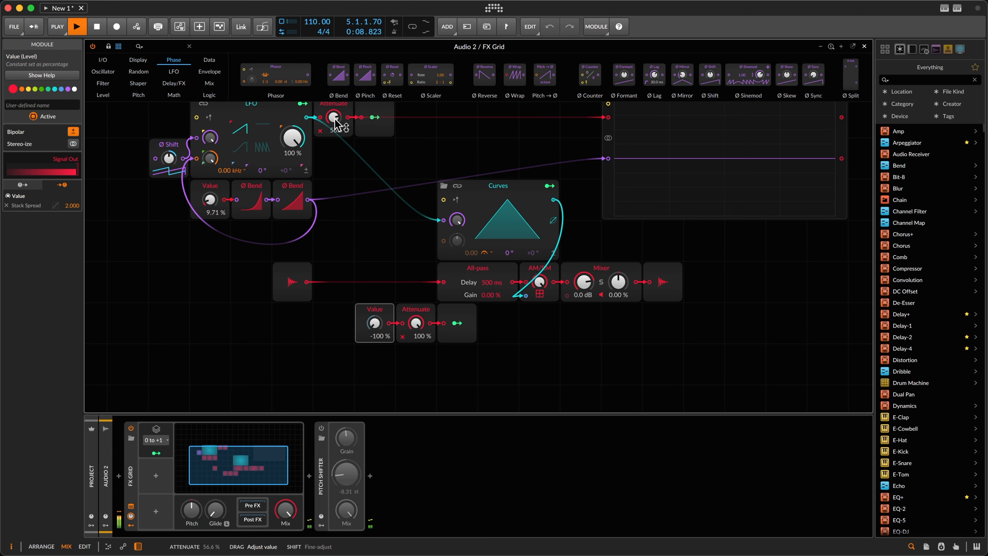
left_click_drag(334, 118, 320, 131)
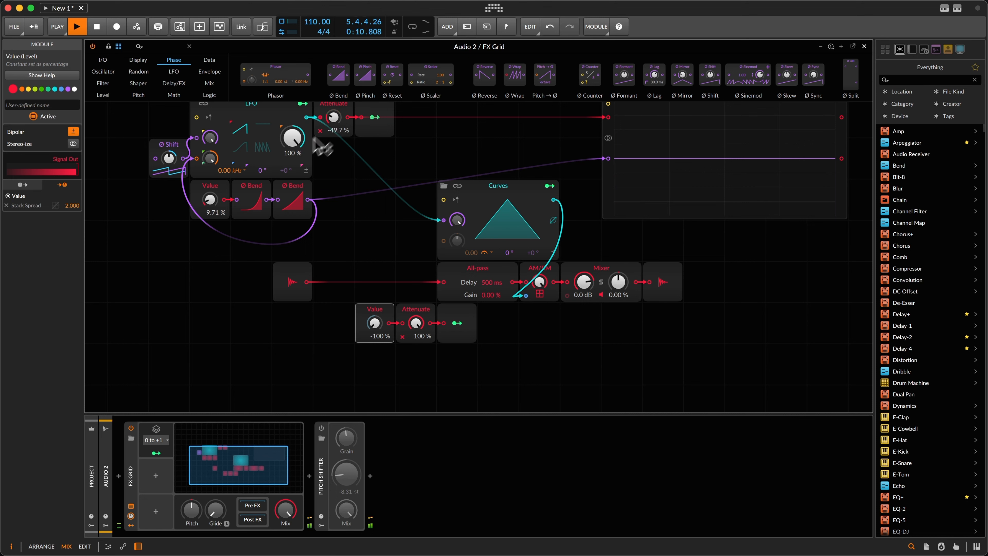
left_click_drag(204, 210, 203, 206)
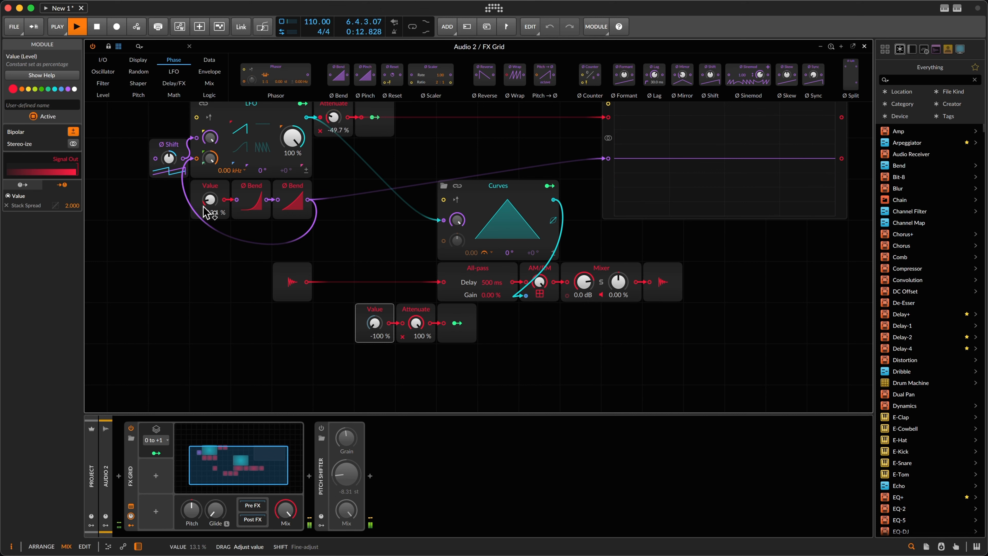
left_click_drag(331, 116, 329, 120)
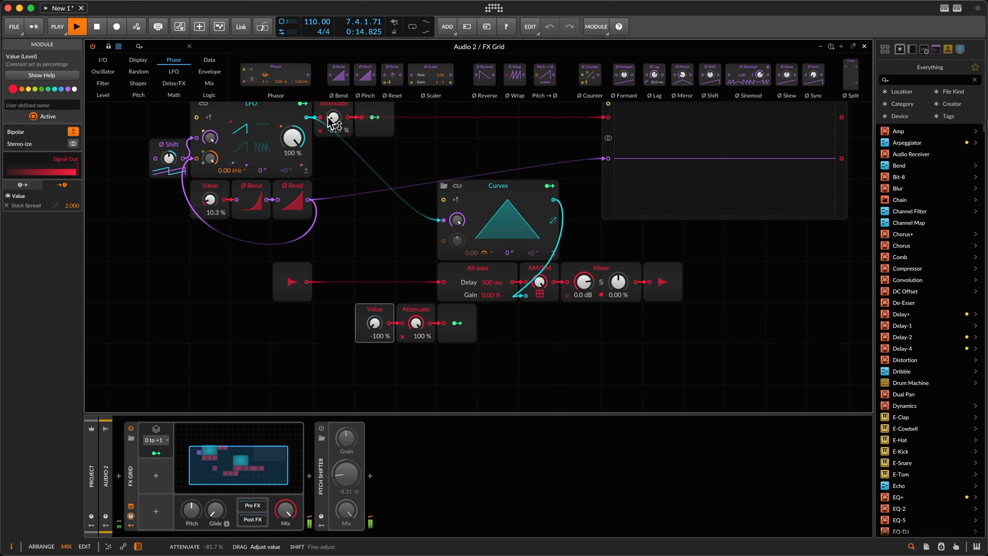
left_click_drag(213, 198, 214, 195)
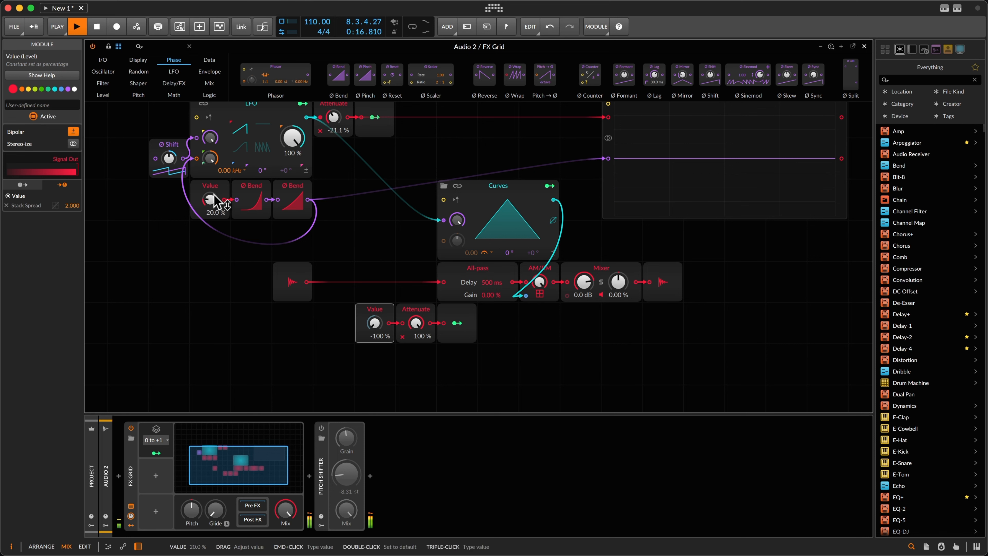
Adjust the LFO's Attenuate to -12.0 % and its Value to 8.57 % during playback, and stop the loop.
left_click_drag(337, 113, 337, 115)
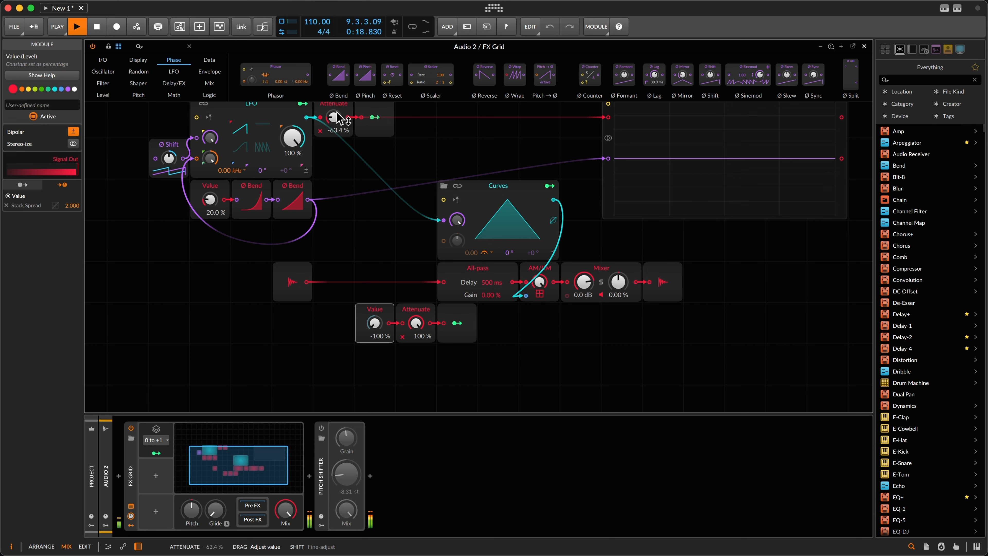
left_click_drag(214, 197, 214, 206)
key("space")
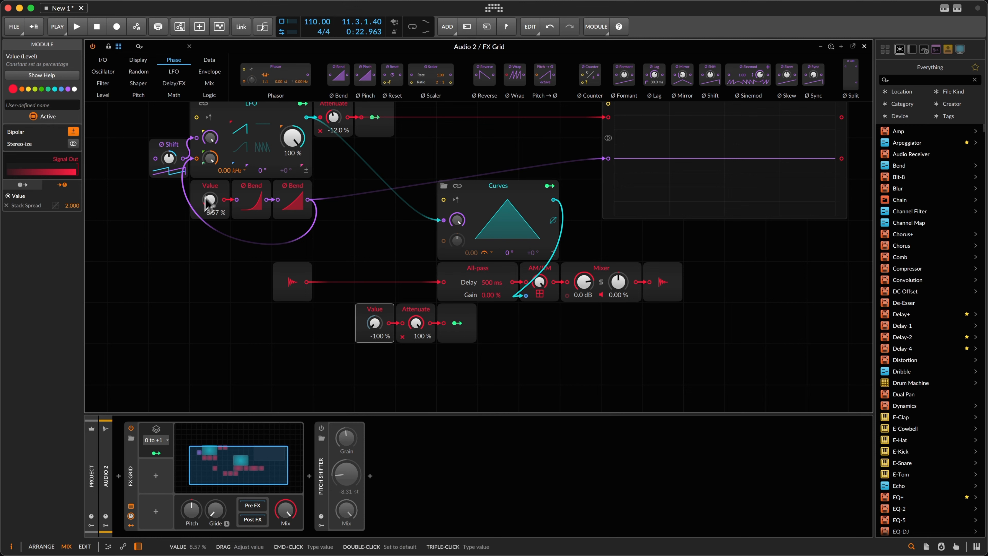
Duplicate the lower Value, Attenuate and Modulator Out chain and place the copy in free space below the LFO's Value.
left_click_drag(330, 343, 498, 331)
key("super+d")
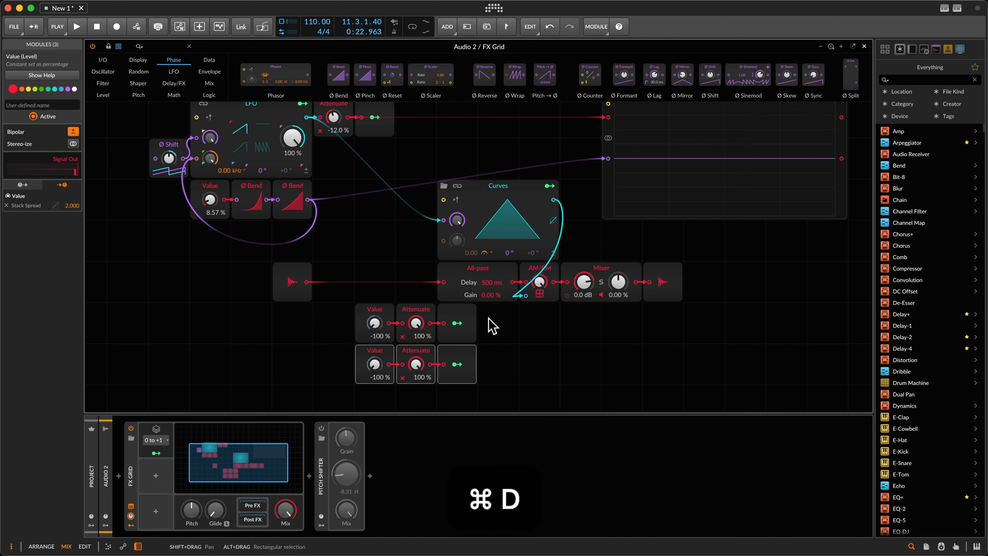
left_click_drag(387, 356, 191, 323)
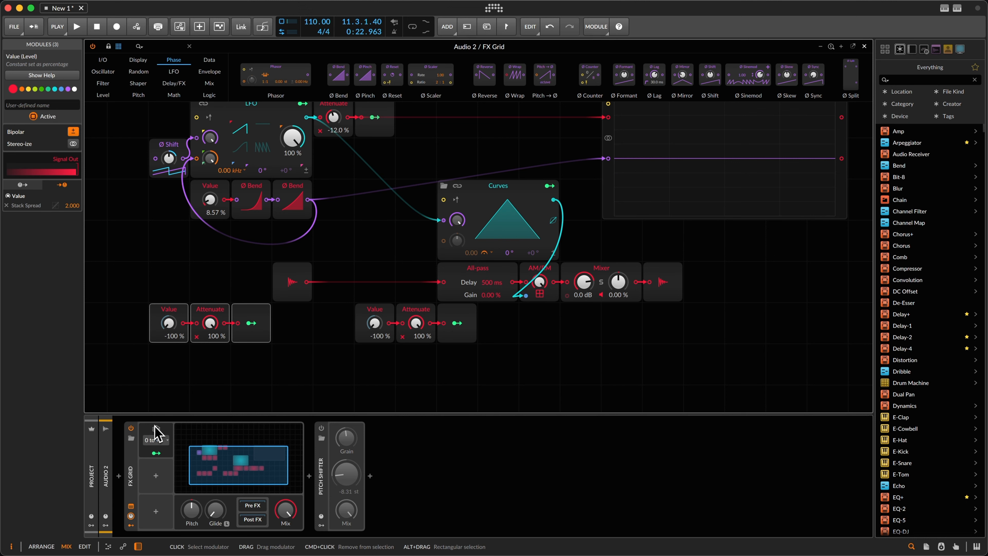
Modulate the LFO's Attenuate from the copied Modulator Out by -0.98 and set the copied Attenuate to 0 %.
left_click(250, 324)
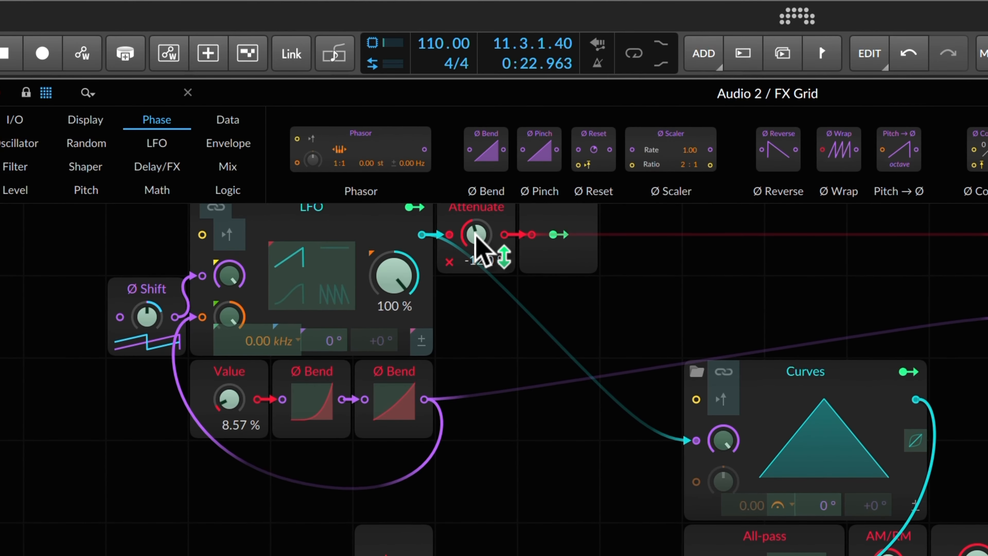
left_click_drag(475, 234, 478, 236)
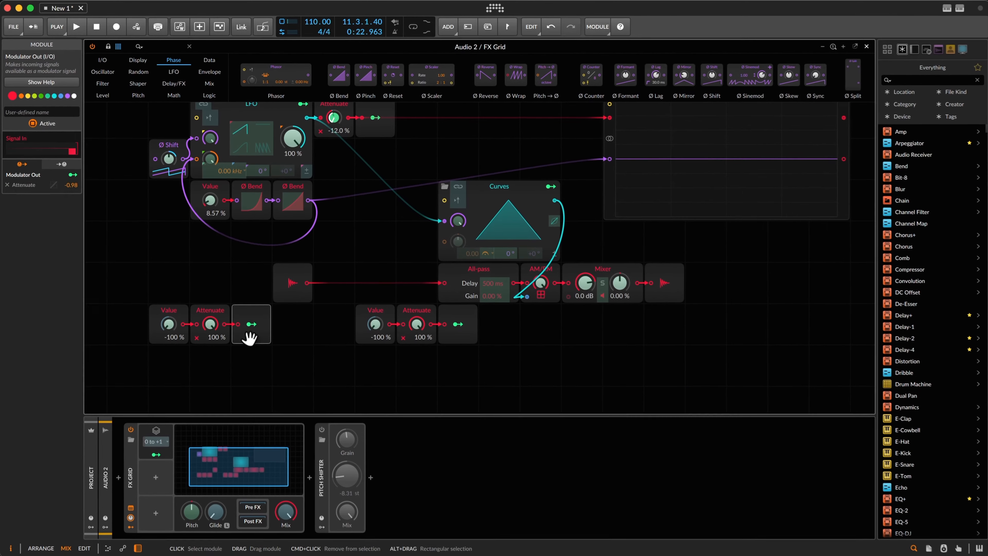
left_click(250, 332)
left_click_drag(217, 321, 218, 320)
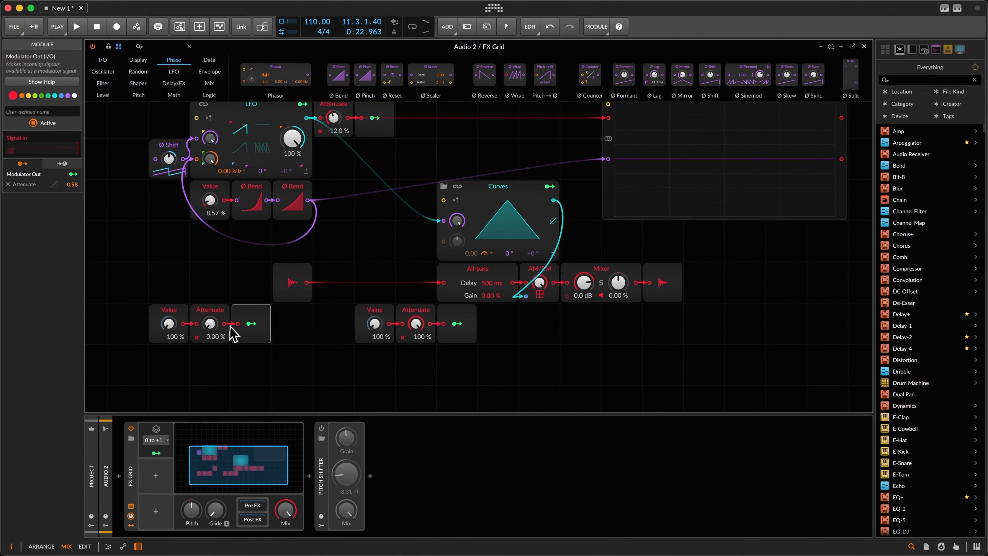
Play the loop while raising the copied Attenuate to 77.1 % and the LFO's Value to 14.3 %, and stop playback.
key("space")
left_click_drag(216, 332, 211, 325)
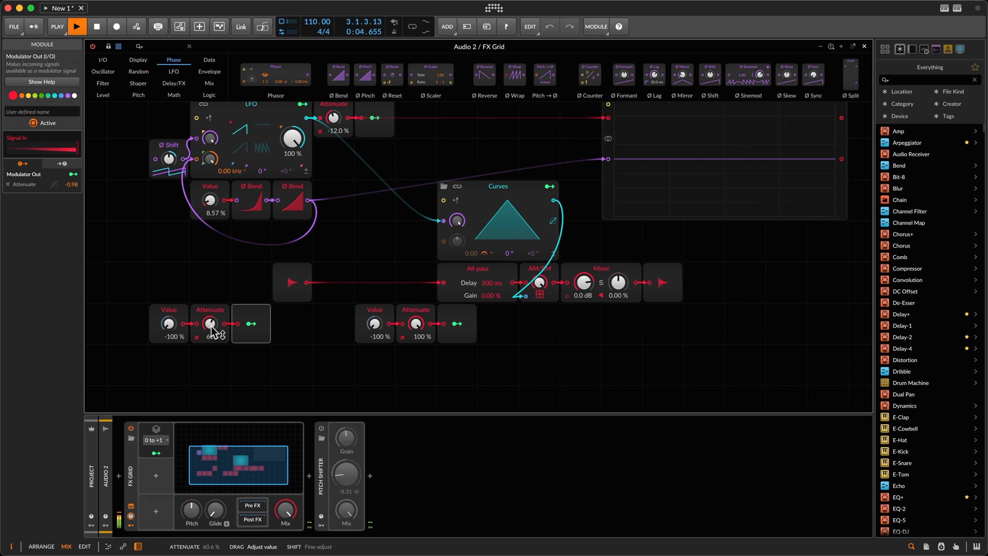
left_click_drag(213, 332, 217, 342)
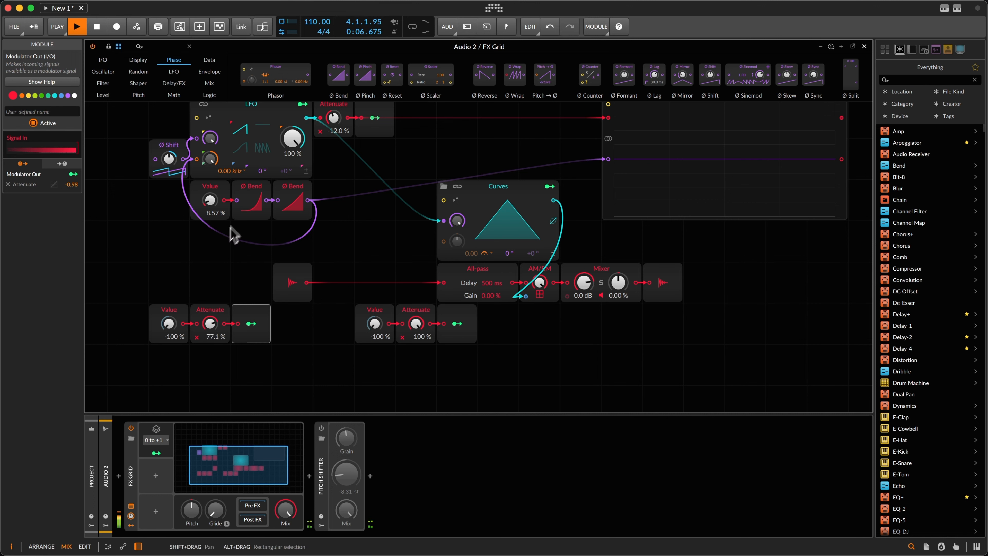
left_click_drag(214, 196, 210, 197)
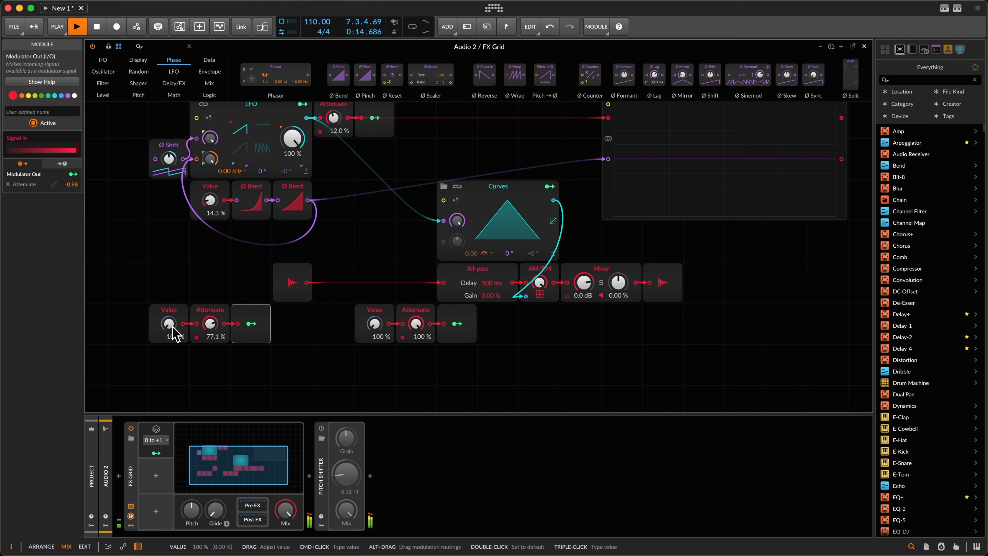
key("space")
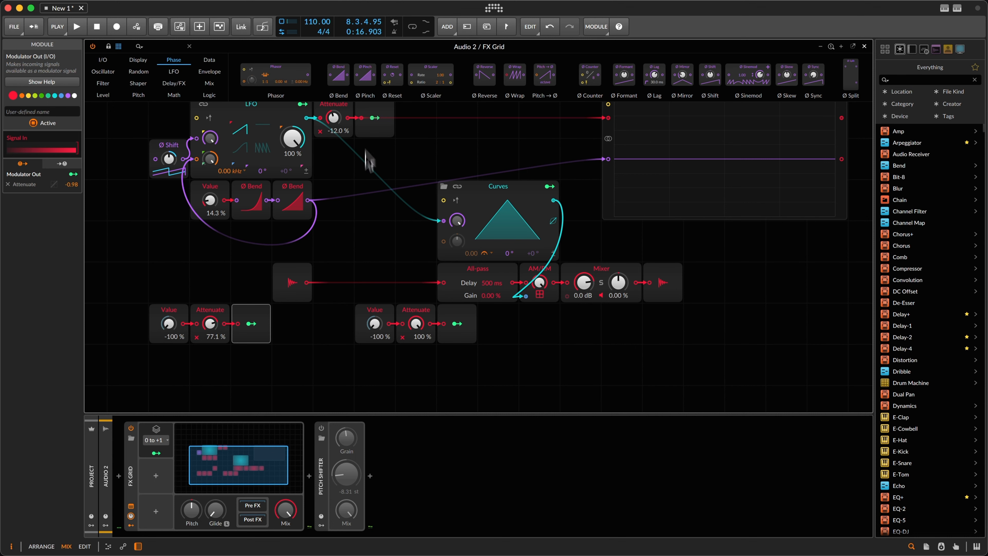
Make the copied Value unipolar and audition its Attenuate during playback, finishing at 0 % with the LFO's Attenuate at 1.71 %.
left_click(174, 311)
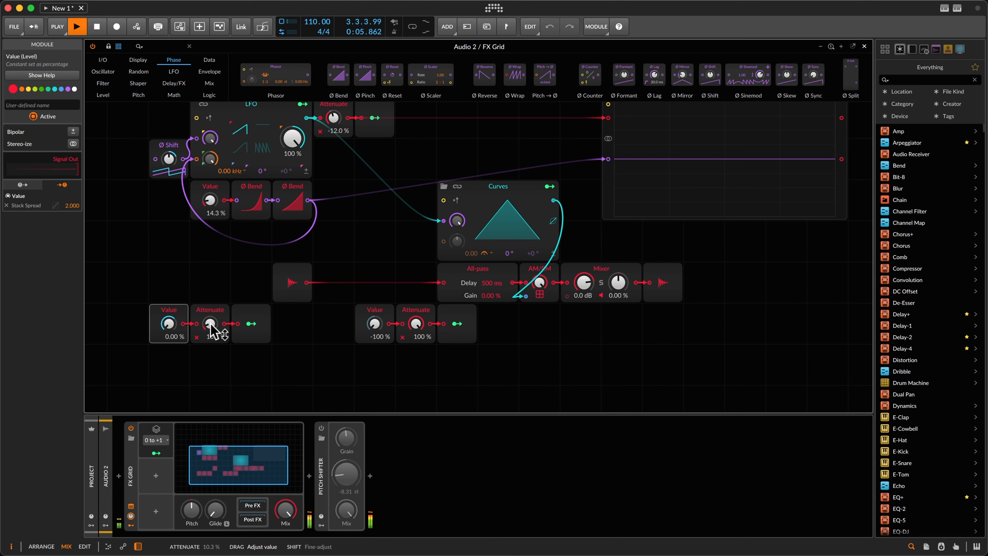
left_click_drag(210, 328, 211, 324)
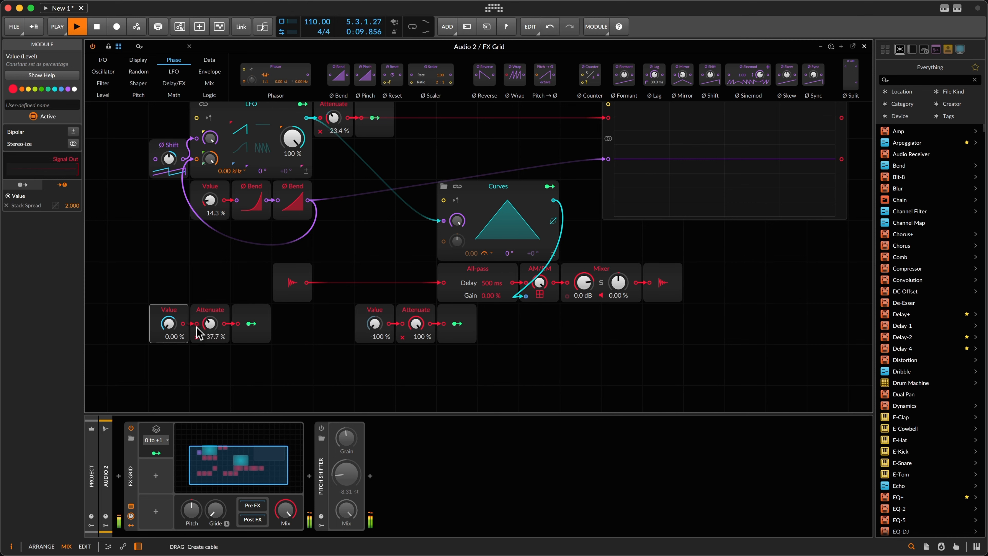
left_click_drag(210, 332, 211, 326)
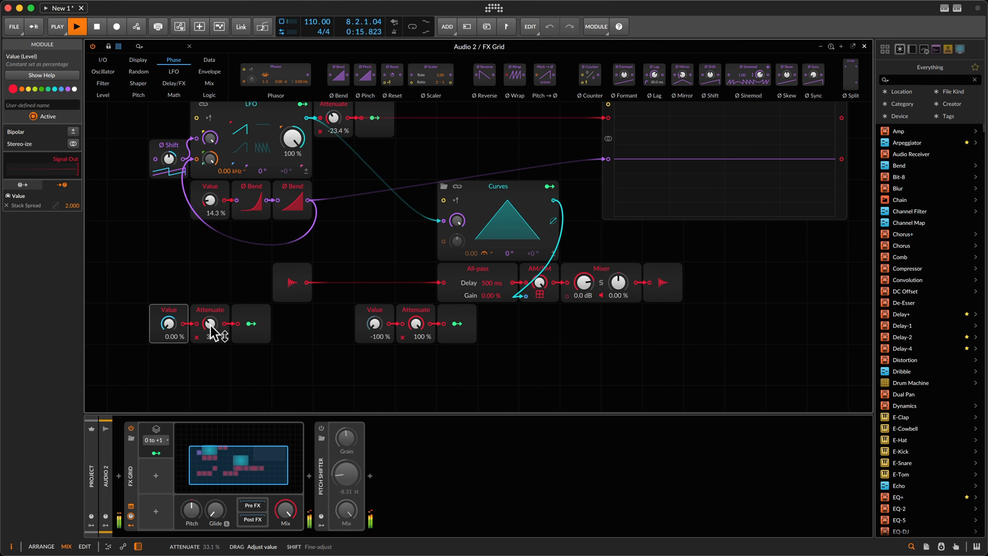
left_click_drag(337, 123, 342, 124)
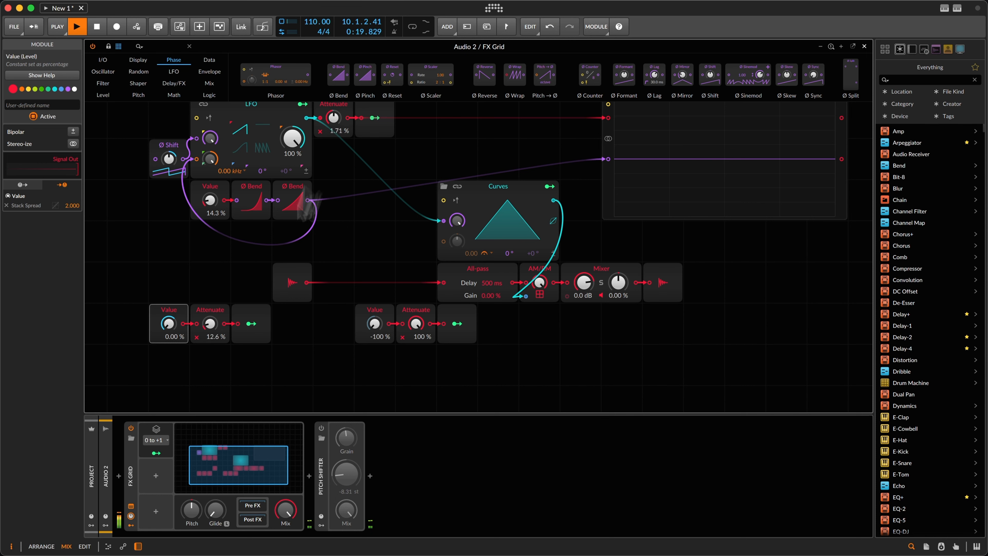
mouse_move(211, 329)
left_mouse_down()
mouse_move(203, 346)
mouse_move(210, 326)
mouse_move(211, 339)
left_mouse_up()
key("space")
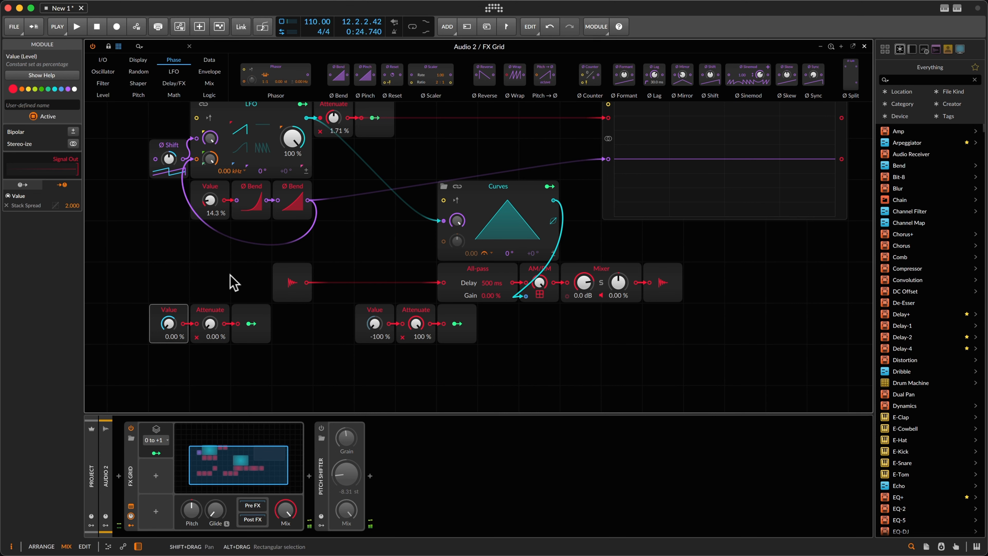
Search the modules for "ran" and add a Probabilities module above the copied Value chain.
left_click(183, 252)
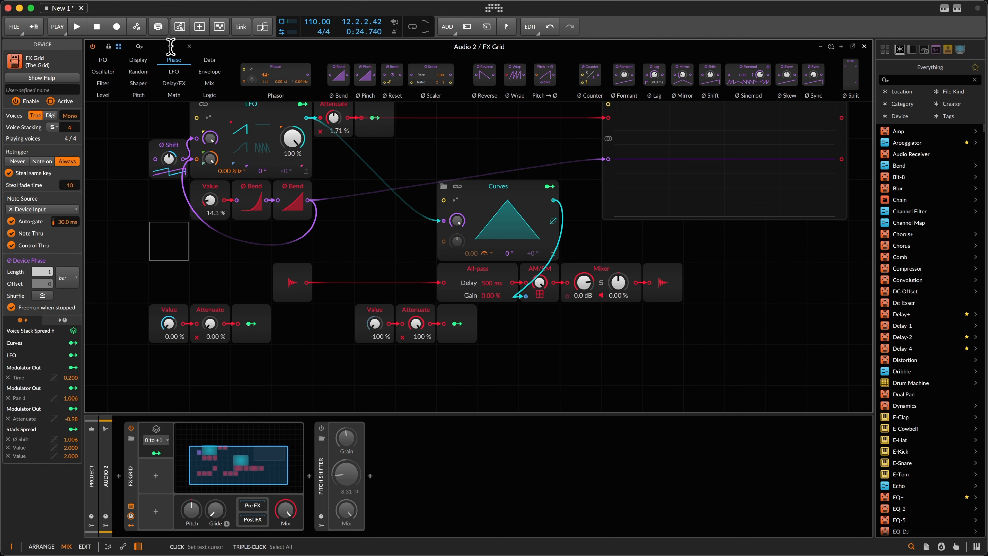
type("ra")
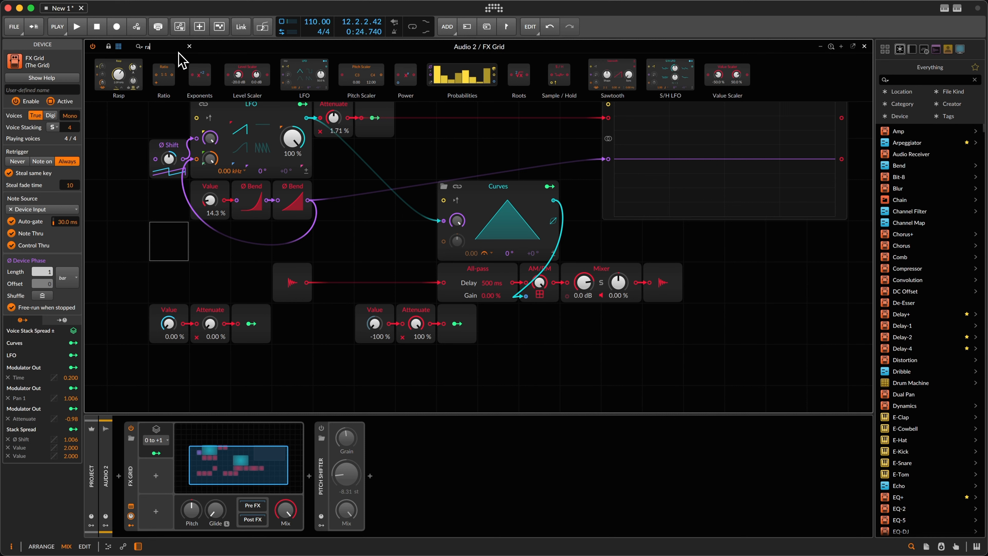
type("n")
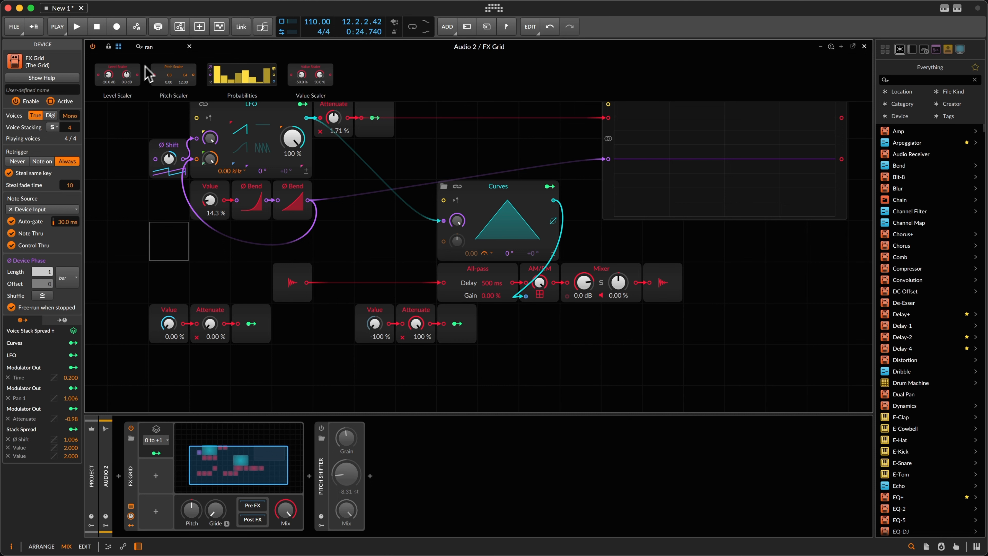
left_click_drag(210, 76, 115, 273)
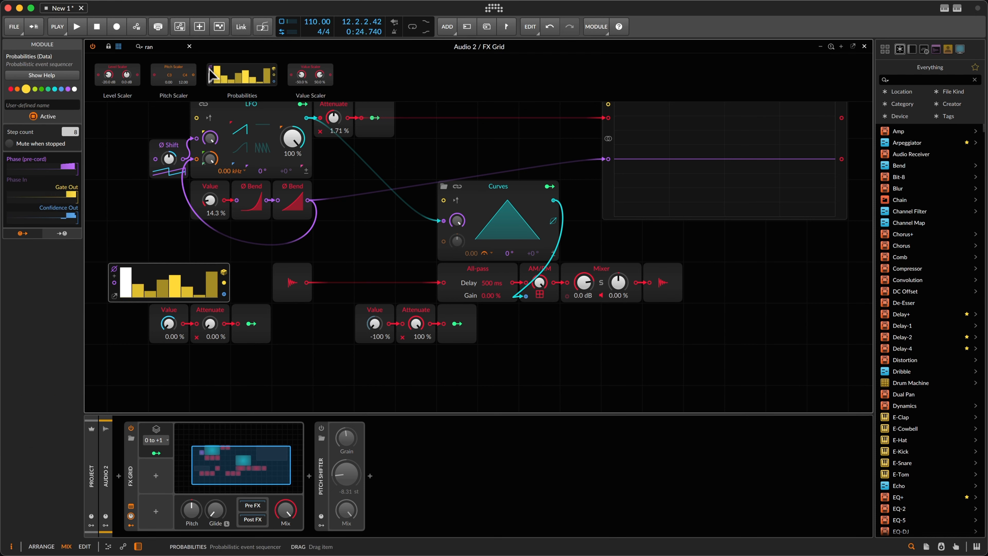
Add a Dice module triggered by the Probabilities module's gate and raise all its probability steps to maximum.
left_click(190, 47)
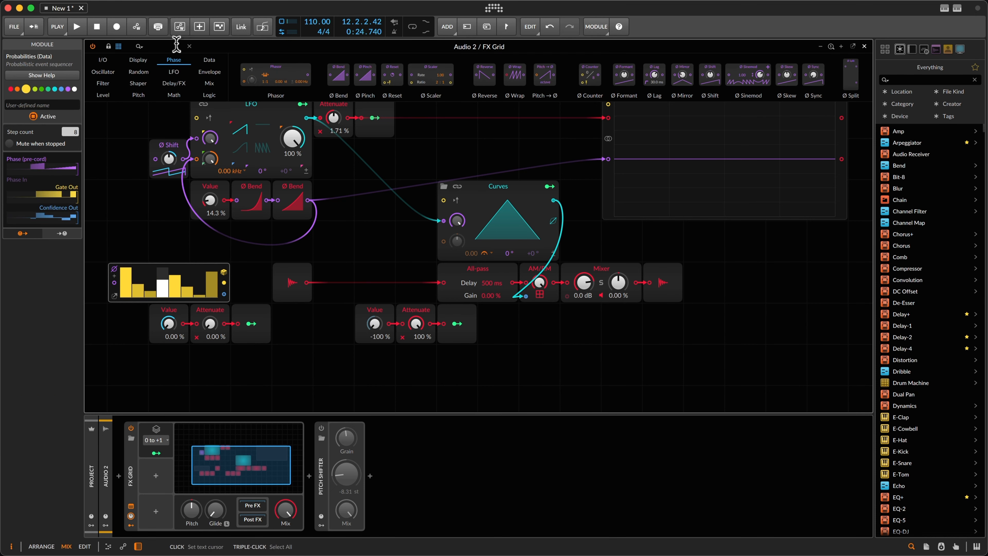
left_click(147, 70)
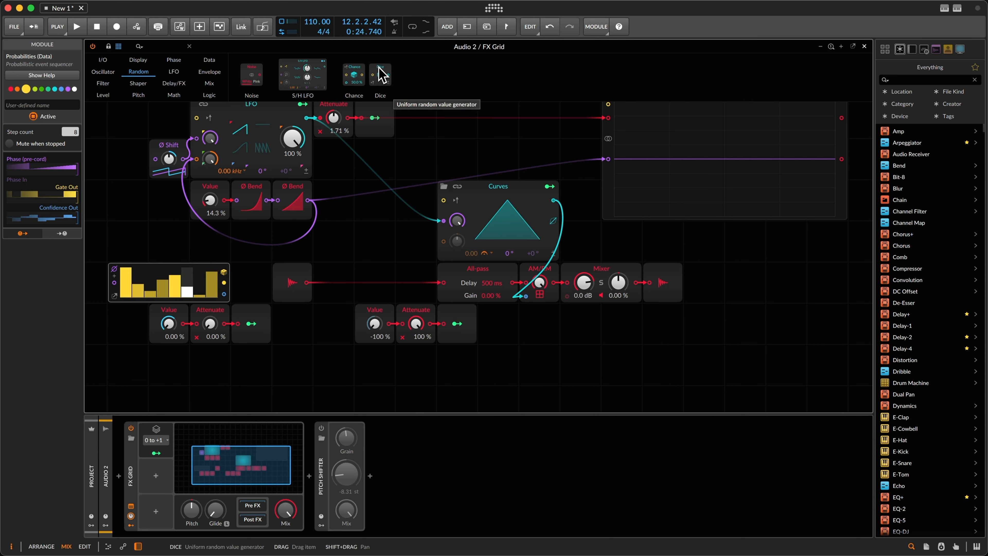
left_click_drag(380, 75, 252, 277)
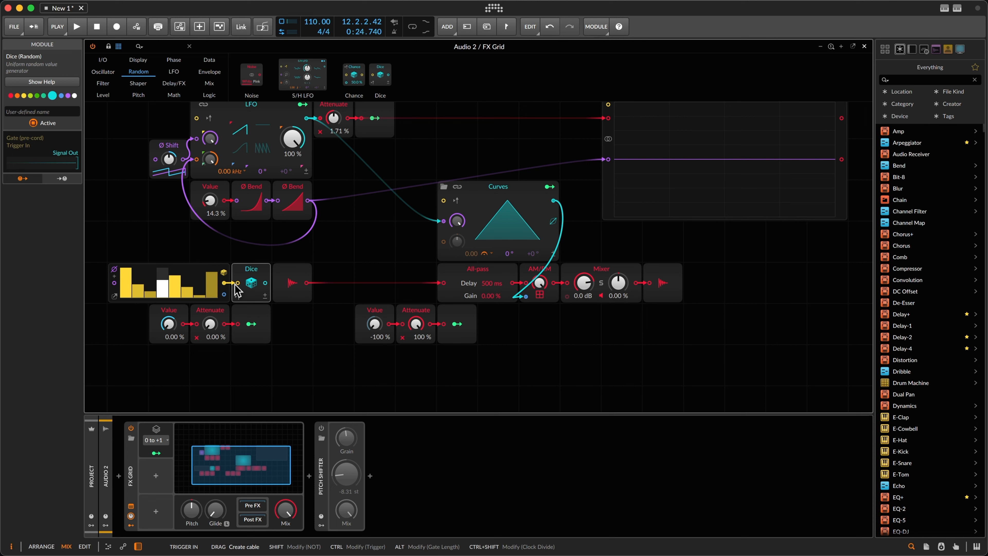
left_click_drag(213, 276, 26, 212)
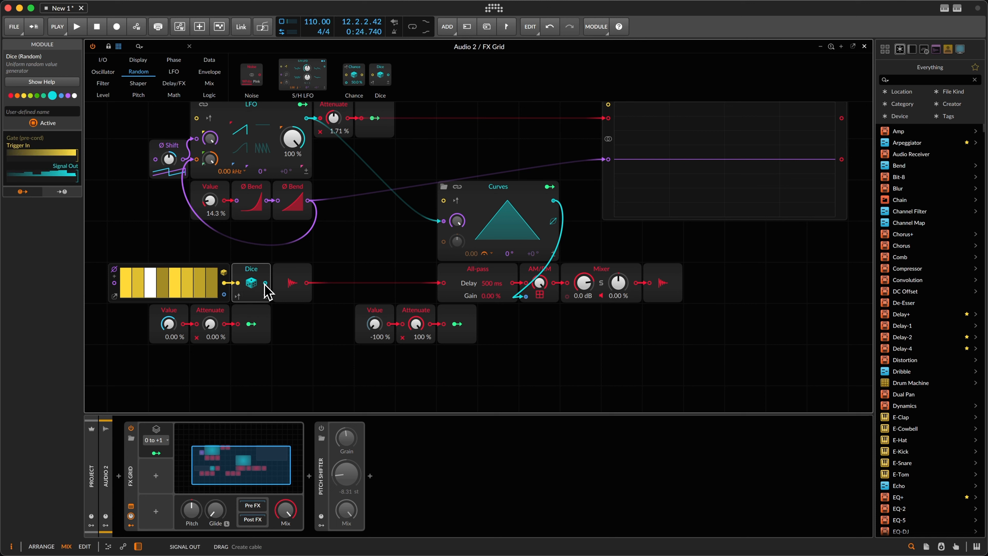
Try driving the copied Attenuate from the Dice output during playback, raising it to 83.4 %, and restore its Value connection.
left_click_drag(189, 254, 260, 282)
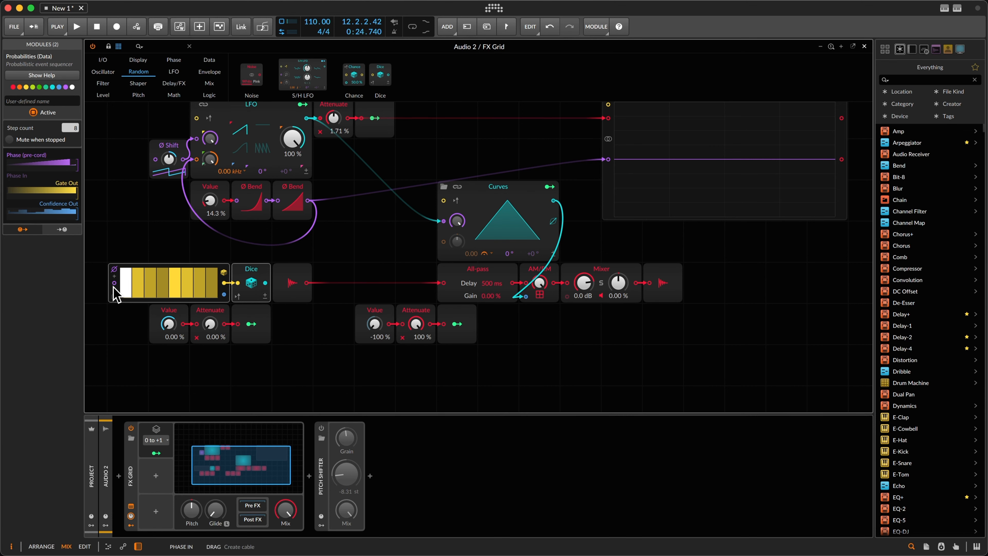
left_click_drag(111, 288, 89, 290)
scroll(163, 230, "left", 7)
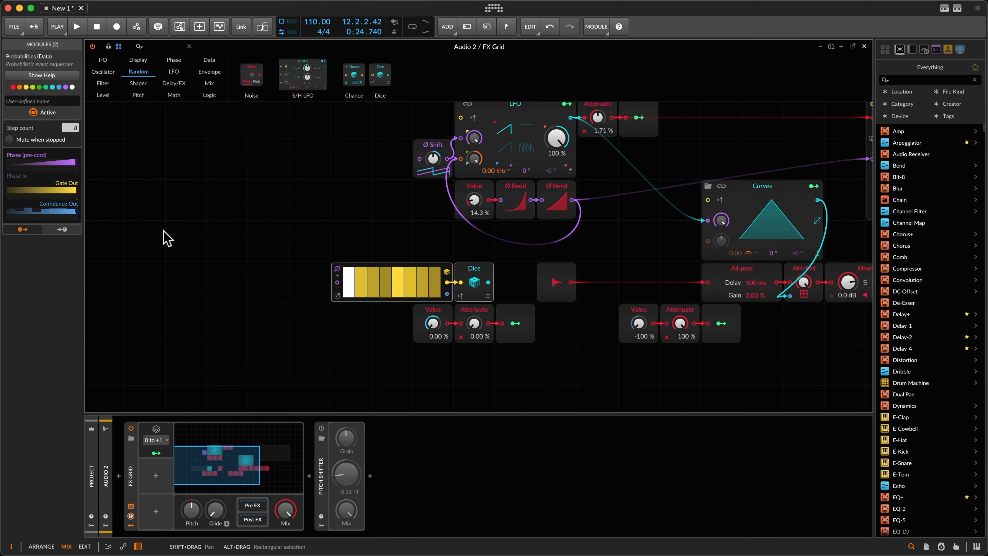
scroll(360, 261, "right", 5)
left_click(244, 268)
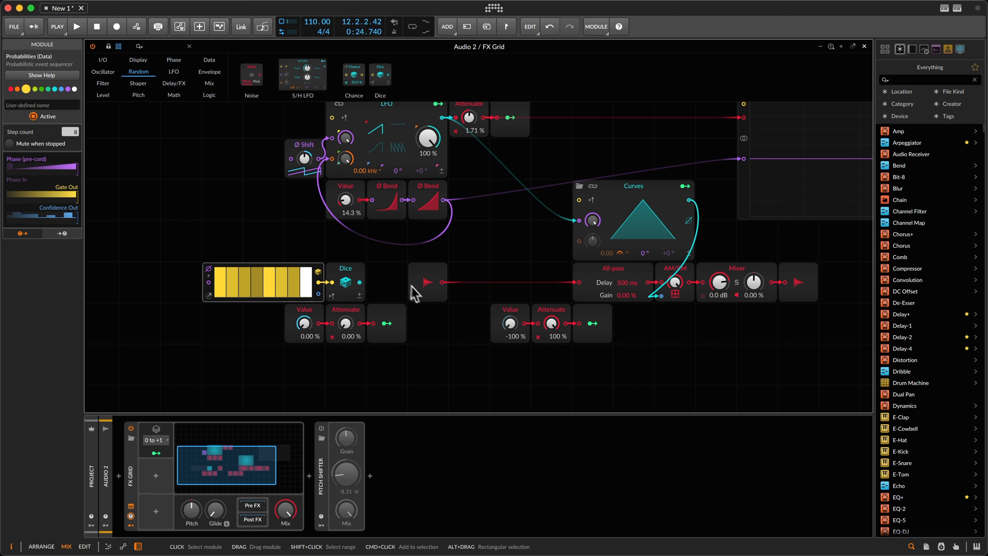
left_click_drag(360, 283, 338, 327)
key("space")
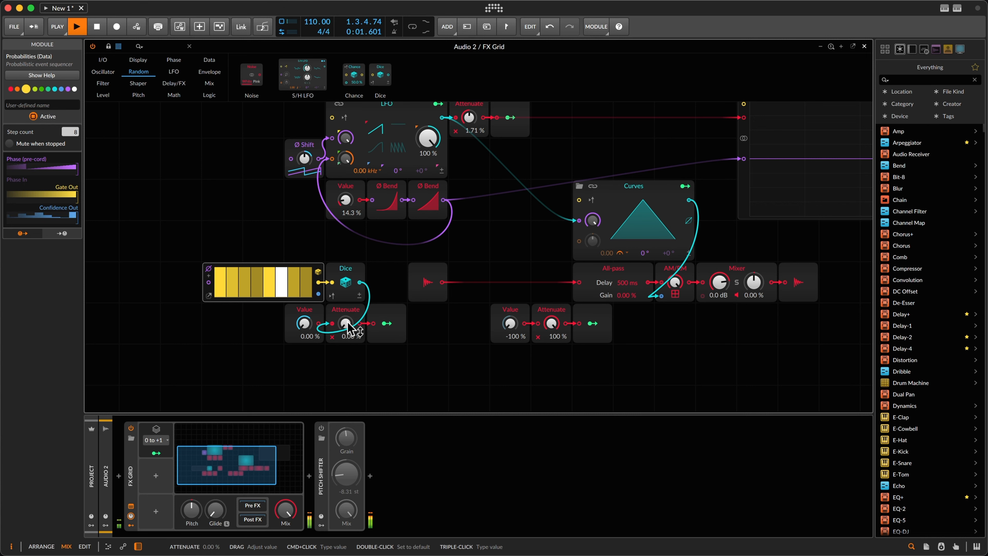
left_click_drag(348, 329, 349, 329)
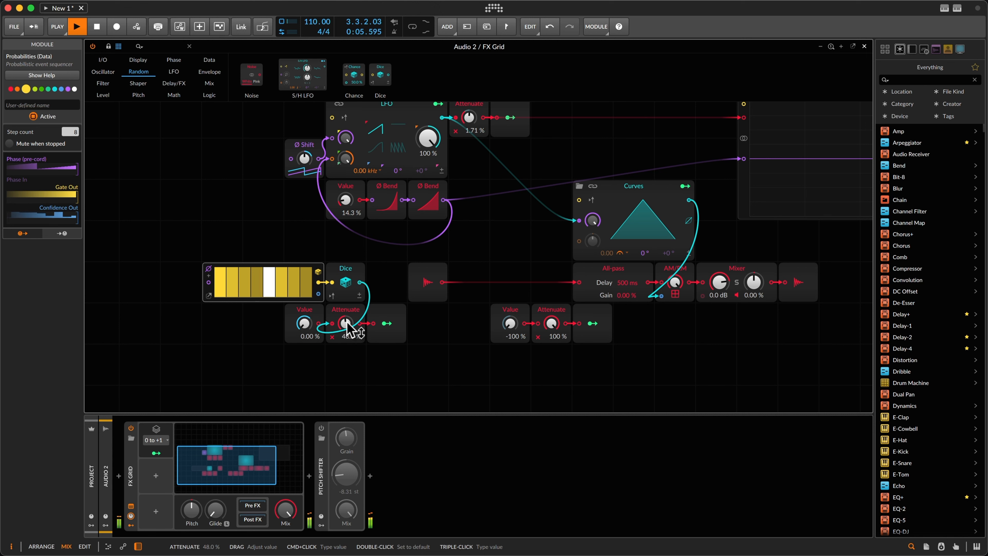
left_click_drag(347, 322, 348, 323)
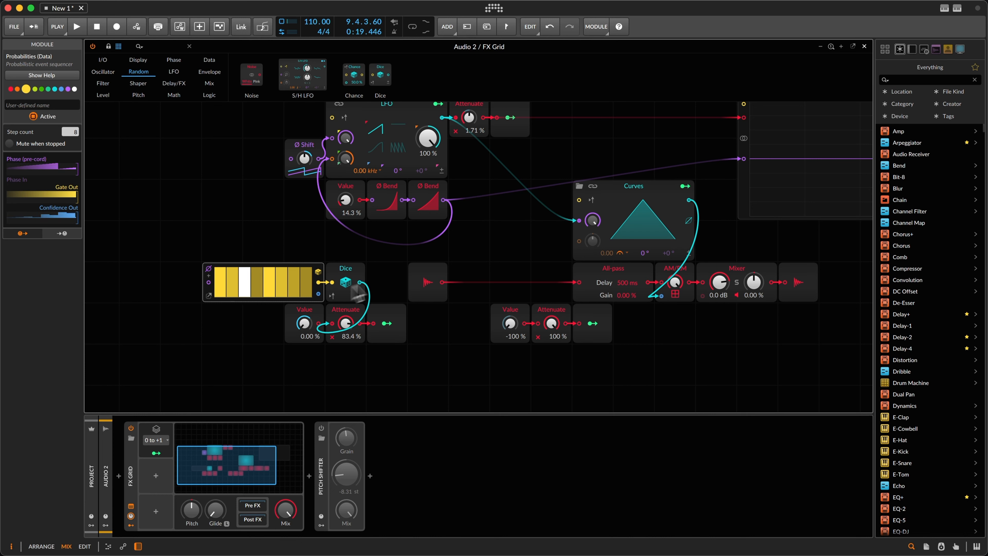
left_click_drag(318, 324, 332, 324)
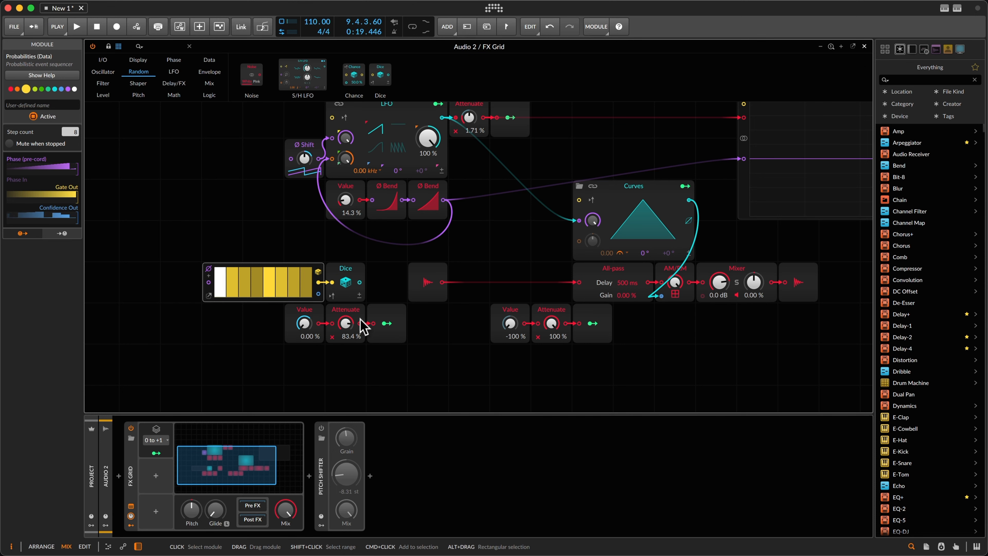
Audition the Zenith55 and 07 - BigPow clips with and without the FX Grid, bringing the LFO's Value to 16.6 %.
left_click(215, 217)
key("Escape")
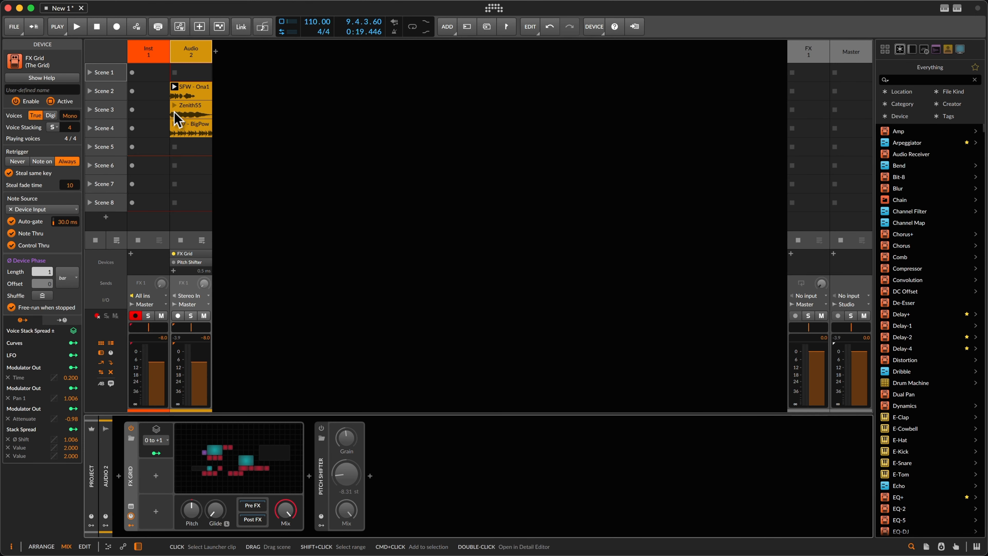
left_click(130, 428)
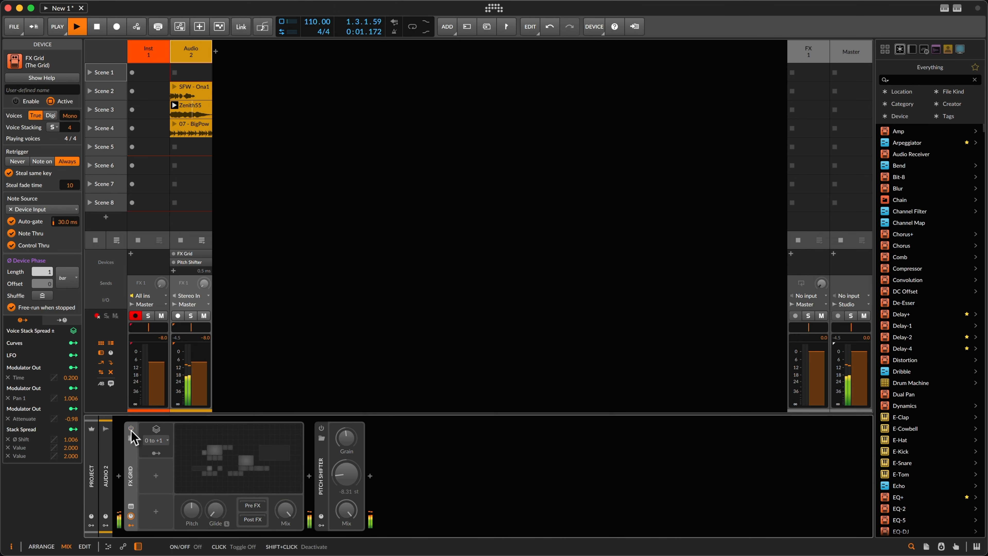
left_click(175, 124)
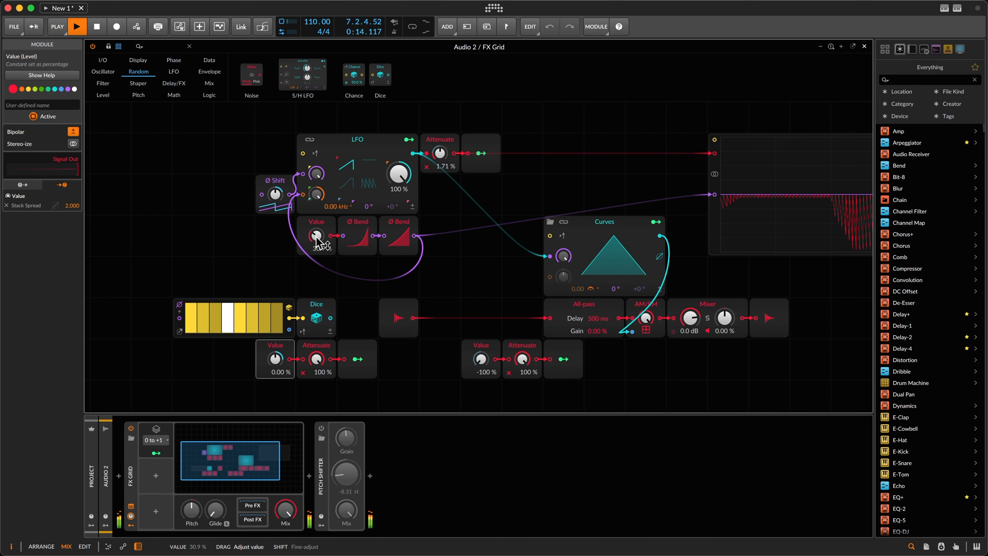
left_click_drag(317, 238, 318, 240)
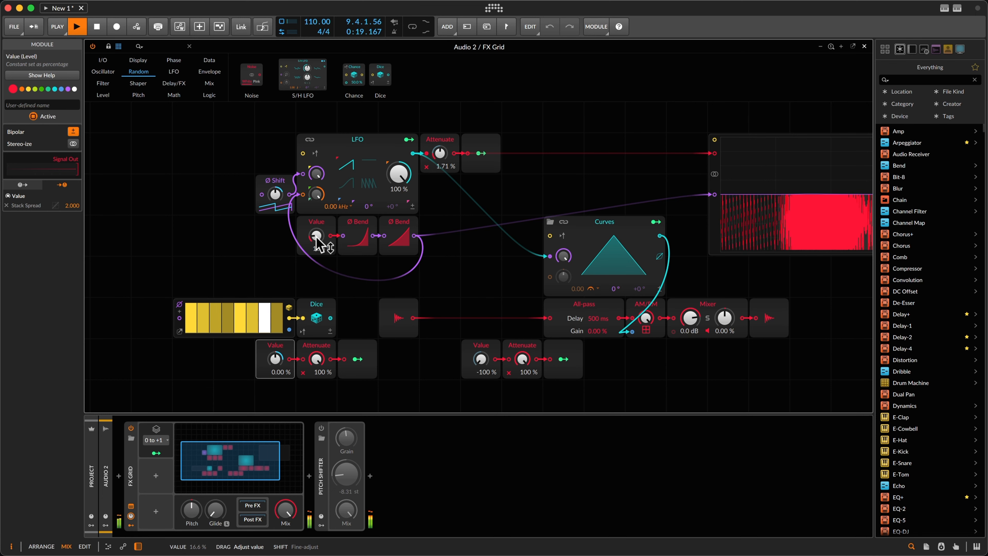
Set the LFO's Value to 16.0 % and reshape the Curves triangle into a trapezoid by adding a second 100 % point.
left_click_drag(317, 238, 317, 239)
left_click(628, 253)
left_click_drag(633, 232, 653, 207)
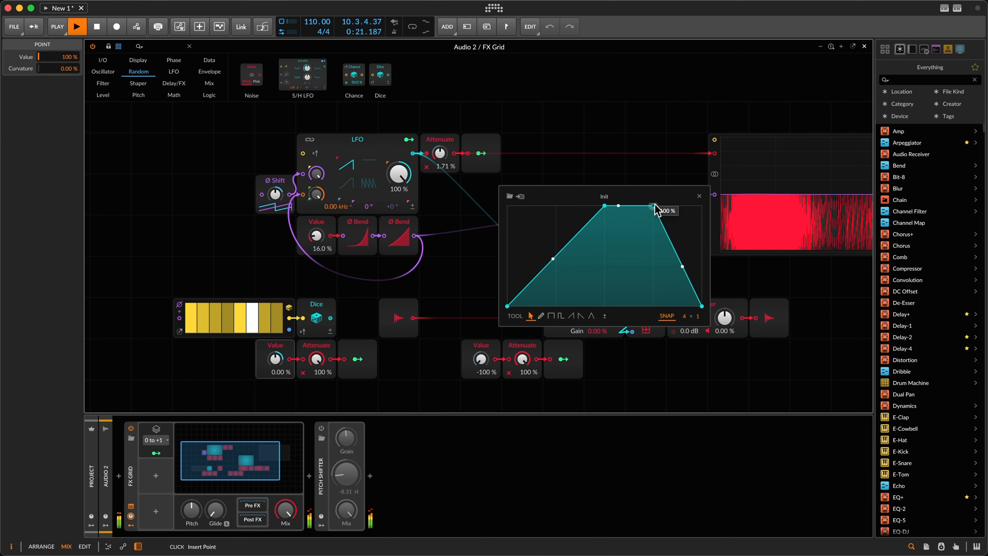
left_click(591, 214)
left_click_drag(557, 202, 556, 208)
left_click(699, 196)
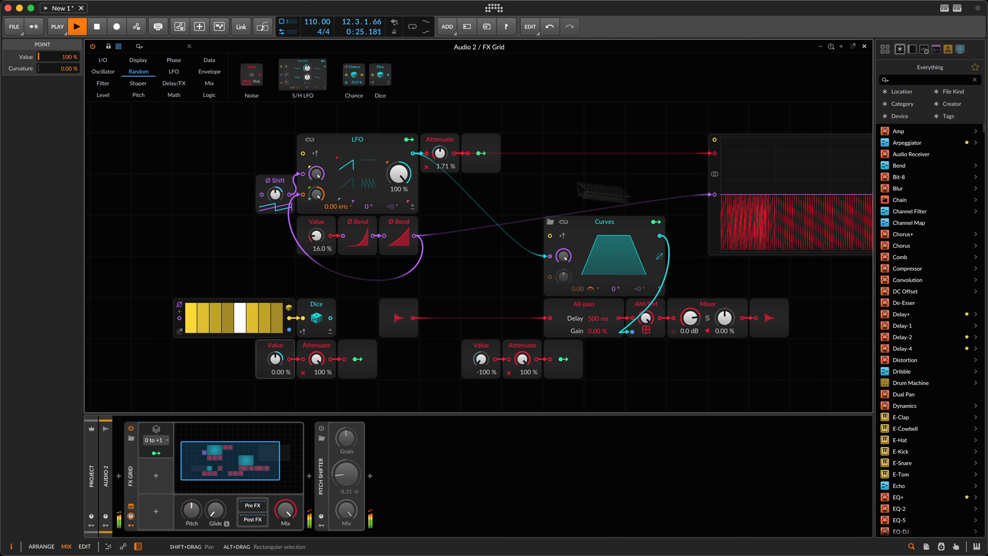
Set voice stacking to 2 and tune the LFO's Attenuate to 5.14 % and its Value to 14.9 % during playback.
left_click(193, 152)
left_click_drag(70, 126, 70, 131)
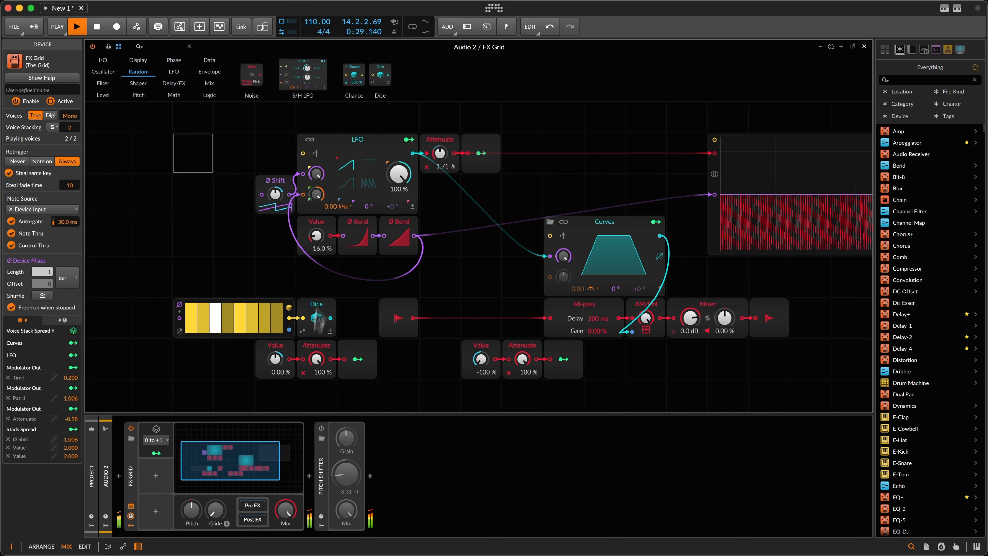
left_click_drag(316, 237, 326, 244)
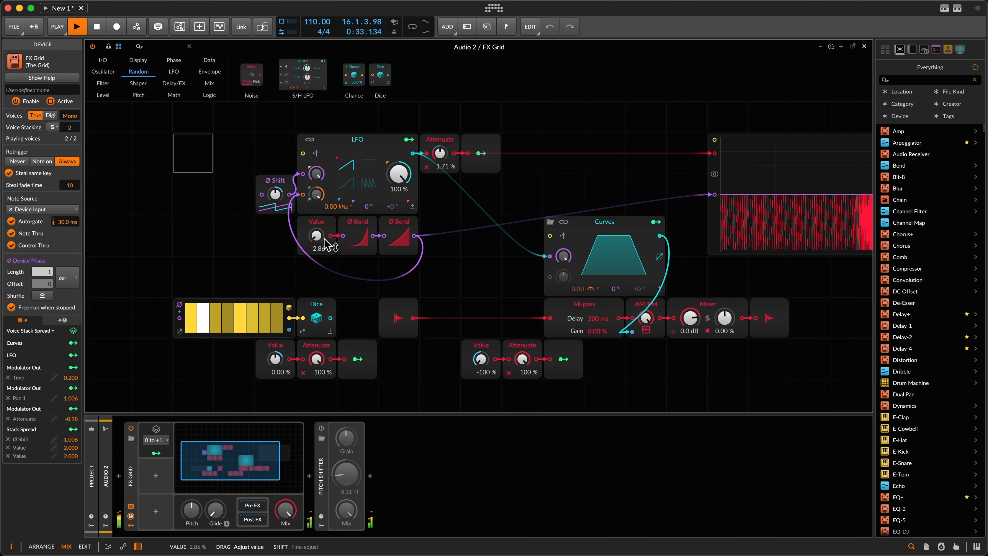
left_click_drag(326, 244, 326, 242)
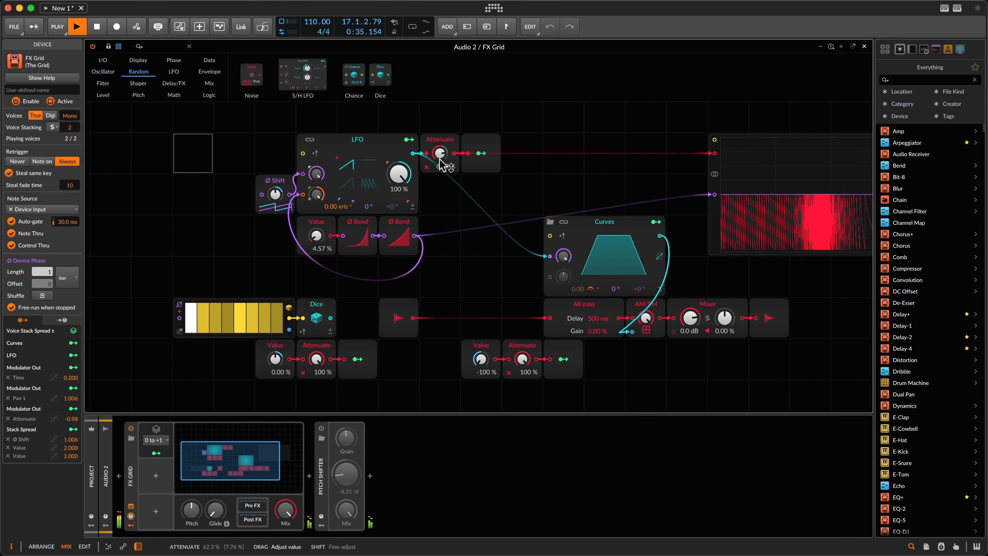
left_click_drag(440, 159, 440, 164)
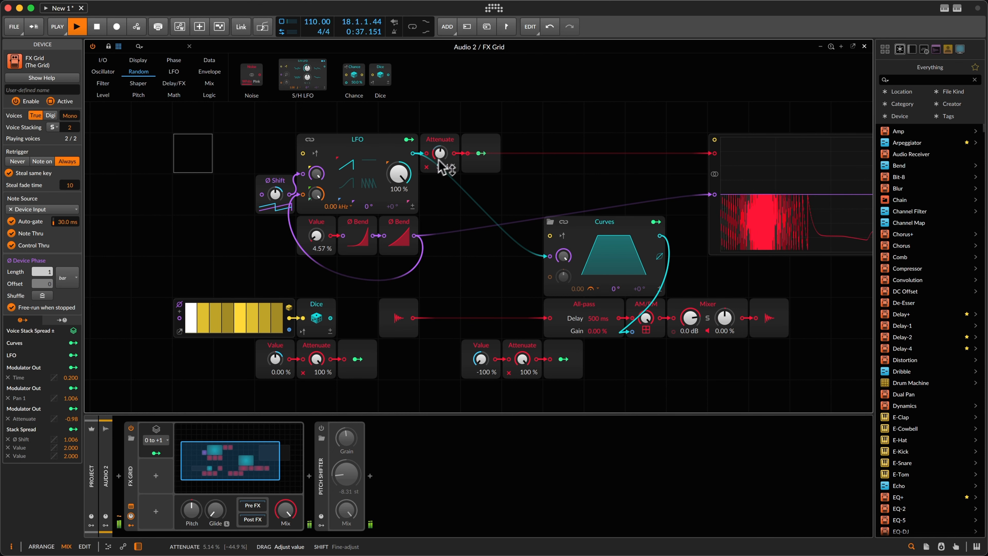
left_click_drag(310, 243, 310, 241)
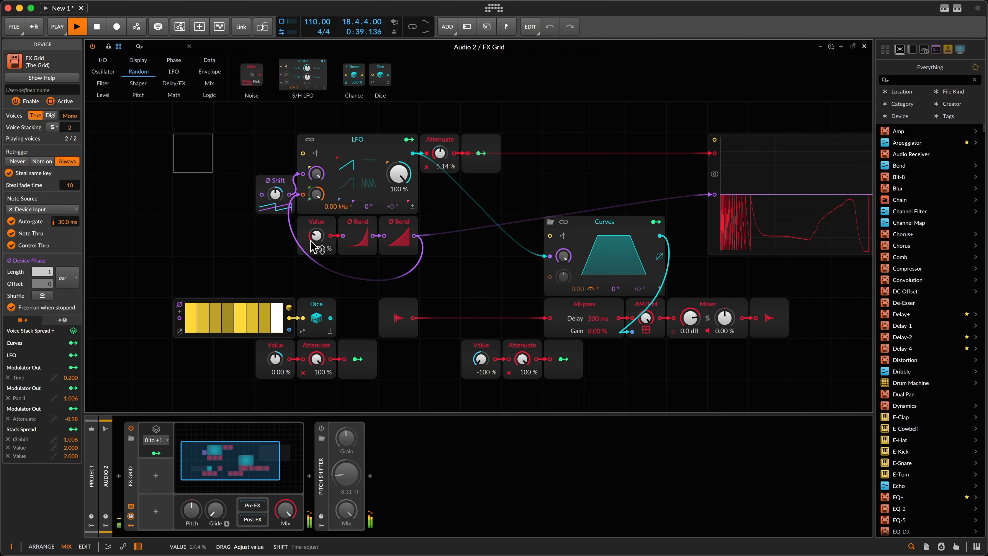
left_click_drag(315, 237, 316, 241)
key("space")
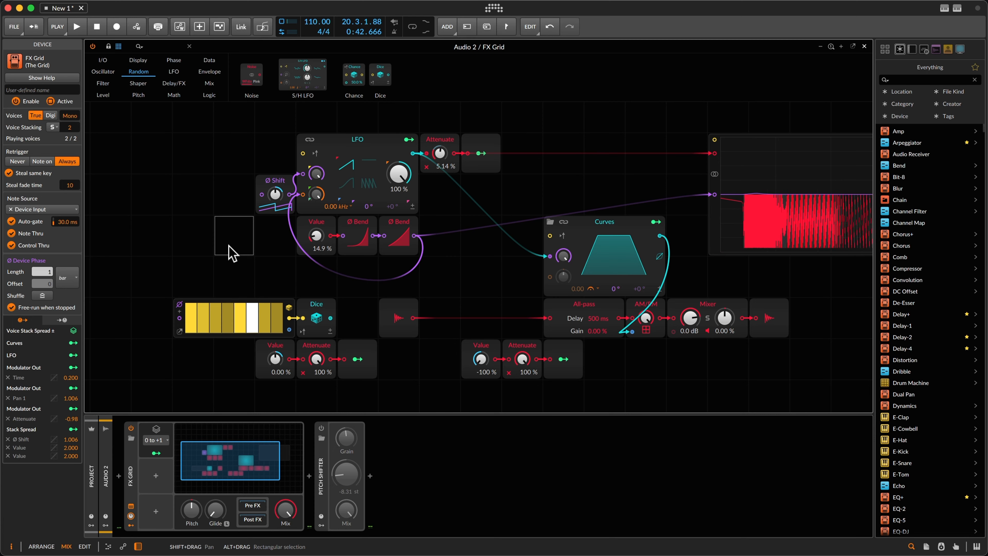
Launch the 07 - BigPow clip through the FX Grid and set the Attenuate below the Dice to 0.00 %.
key("Escape")
left_click(209, 132)
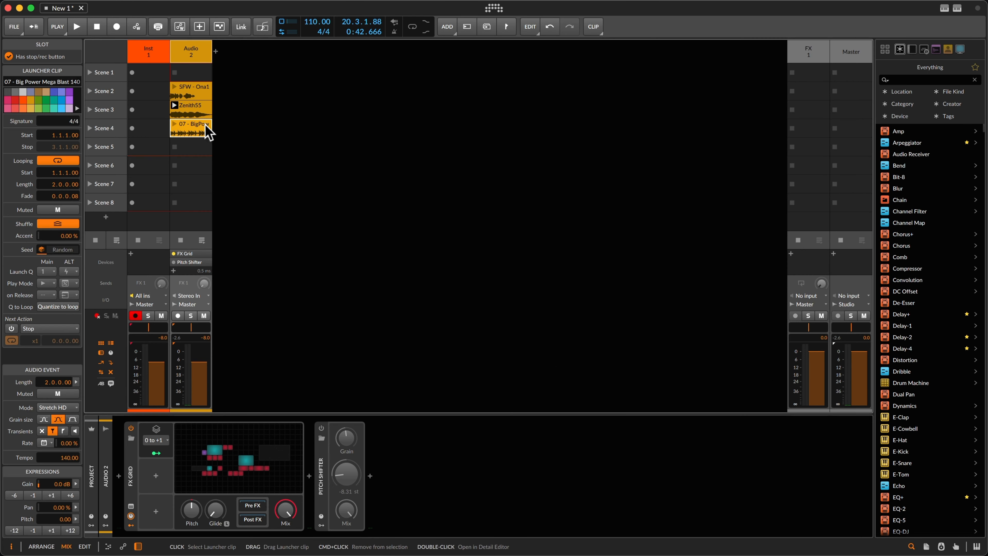
left_click(176, 123)
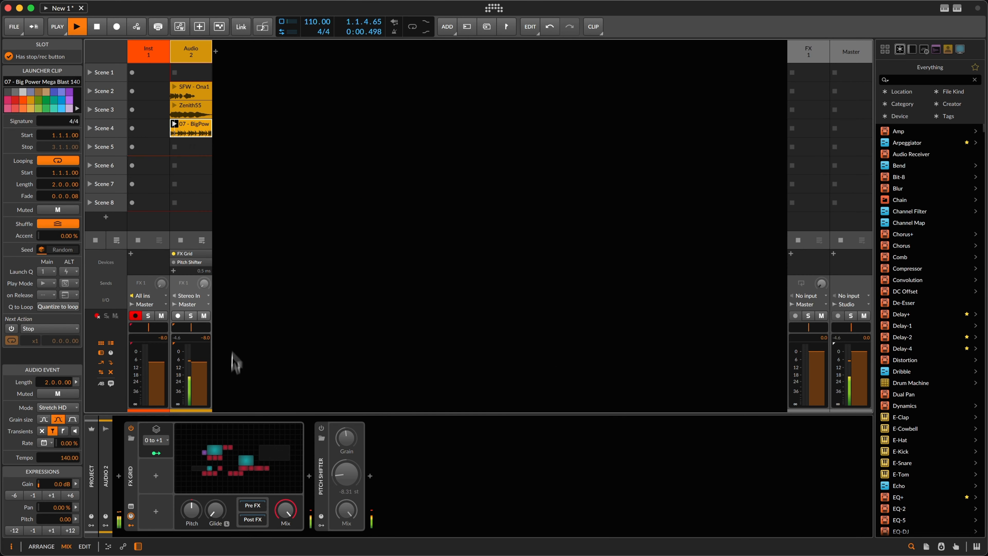
left_click(235, 435)
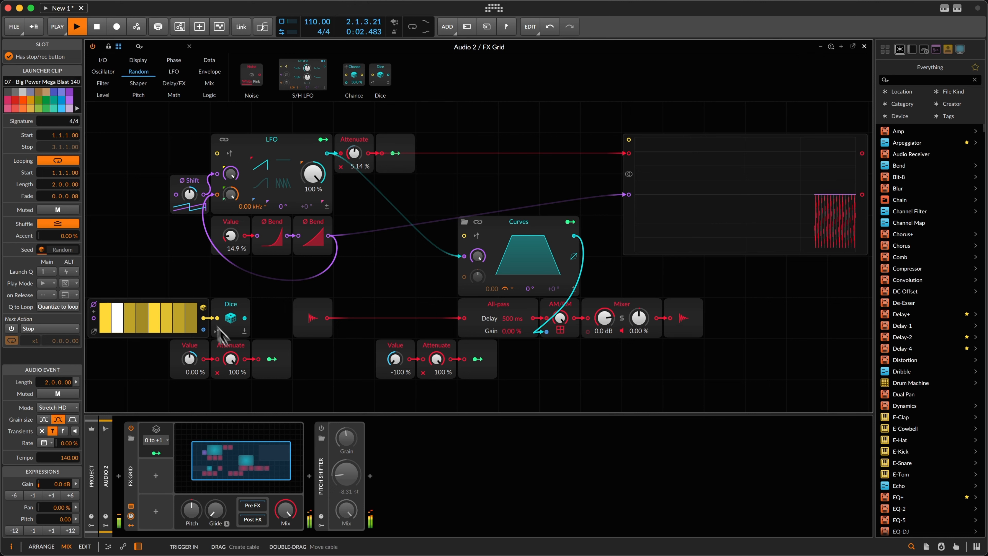
left_click_drag(235, 370, 232, 368)
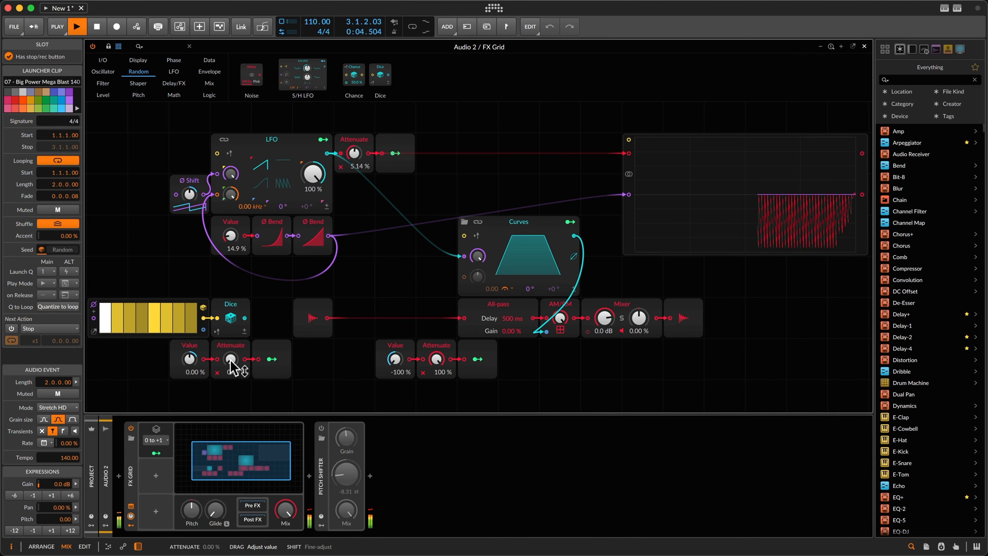
Tune the LFO's Value to 18.9 % and its Attenuate to -14.3 % while listening, and stop playback.
left_click_drag(355, 153, 359, 160)
left_click_drag(242, 247, 237, 237)
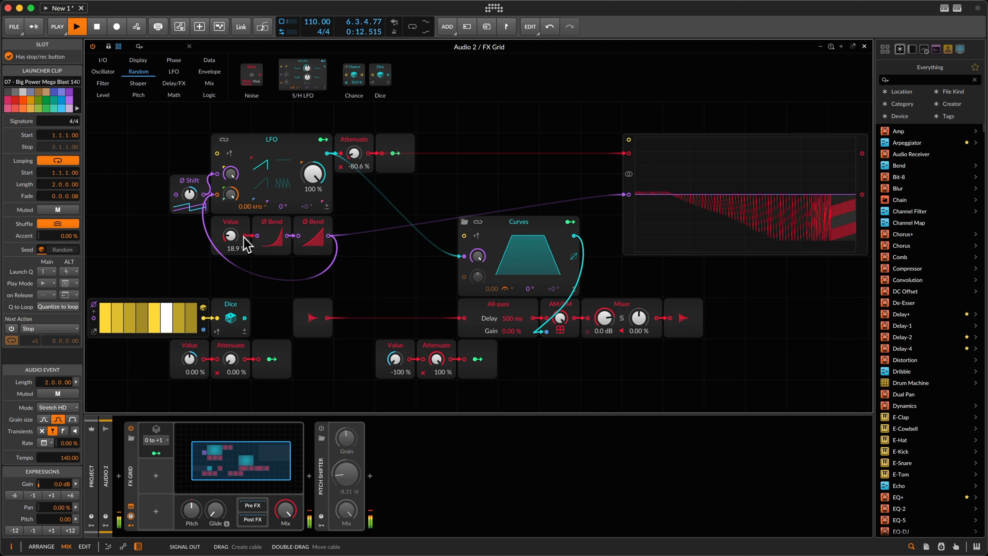
left_click_drag(350, 155, 352, 153)
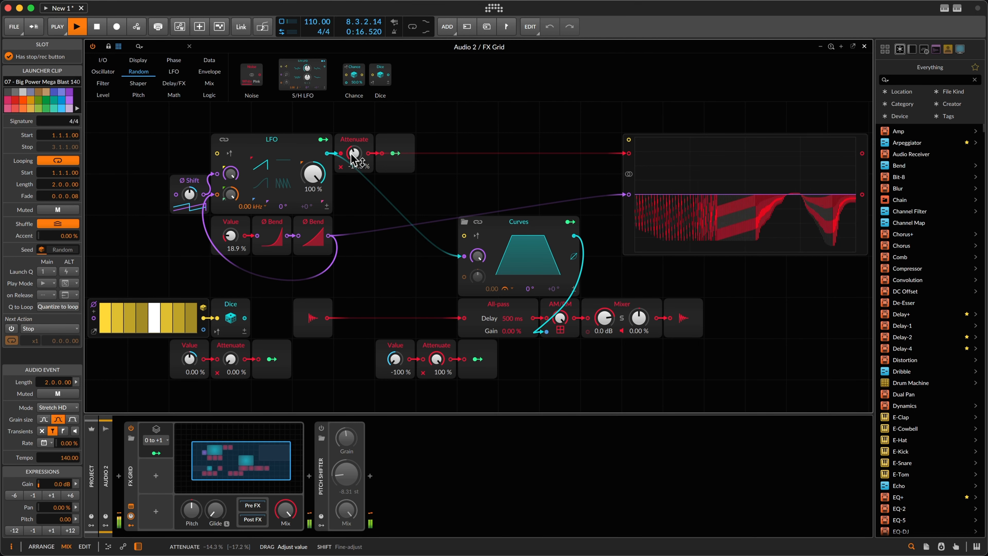
key("space")
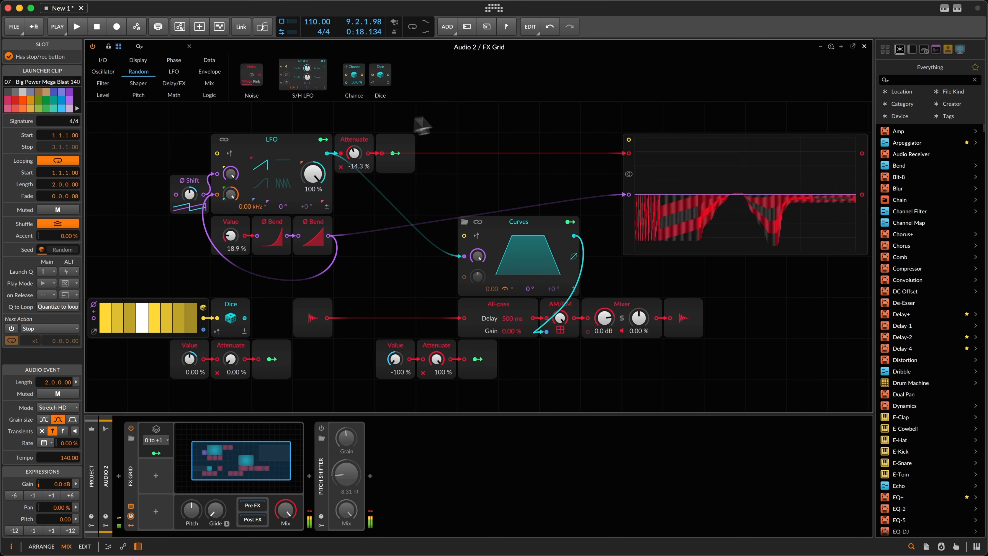
Search the modules for "fol" and add a Follower RF module below the Probabilities and Value chain.
scroll(490, 155, "left", 5)
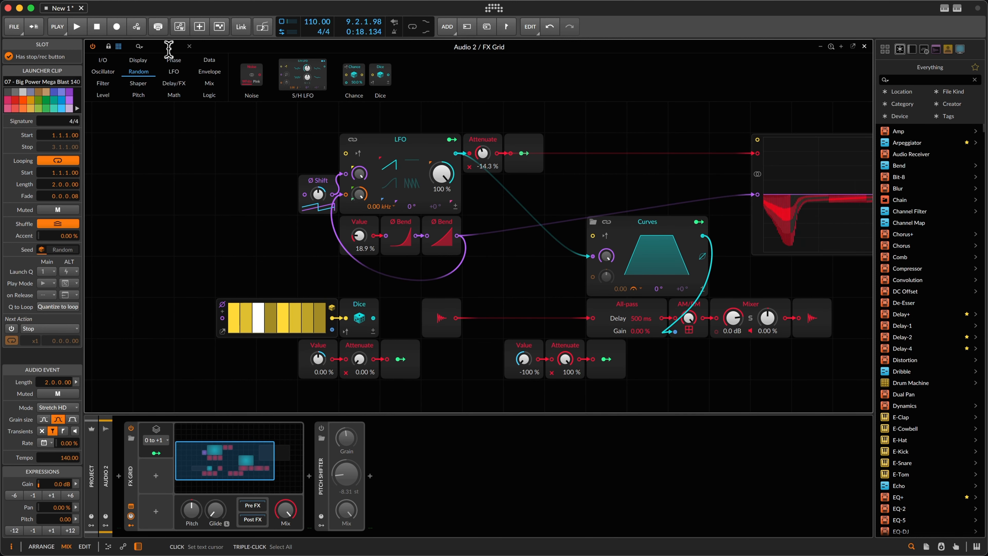
type("en")
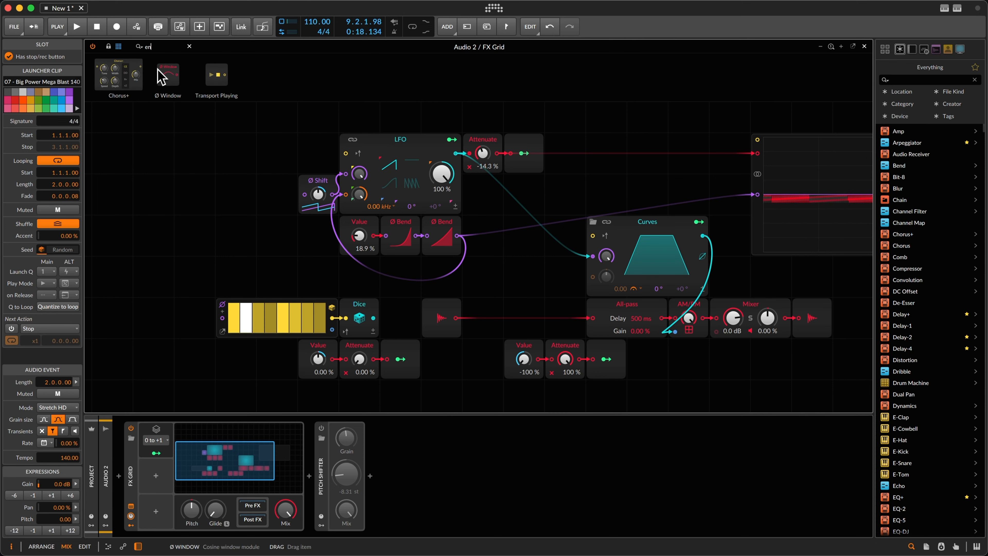
key("BackSpace")
key("BackSpace")
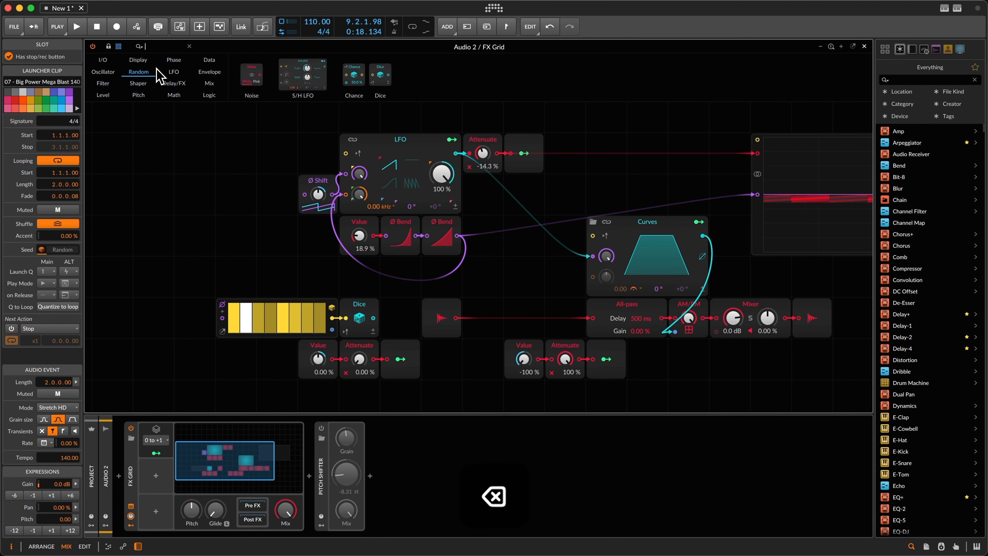
type("fol")
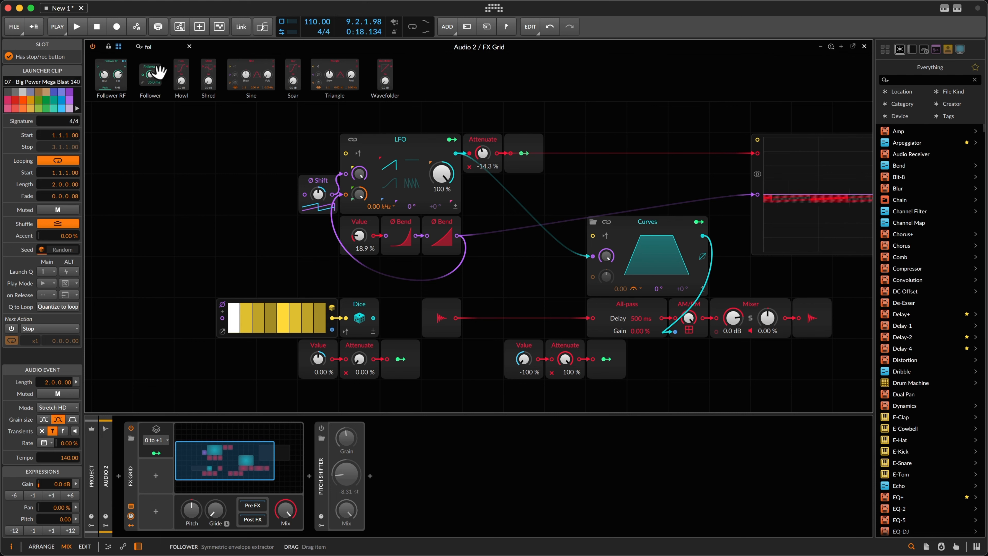
left_click_drag(110, 74, 232, 233)
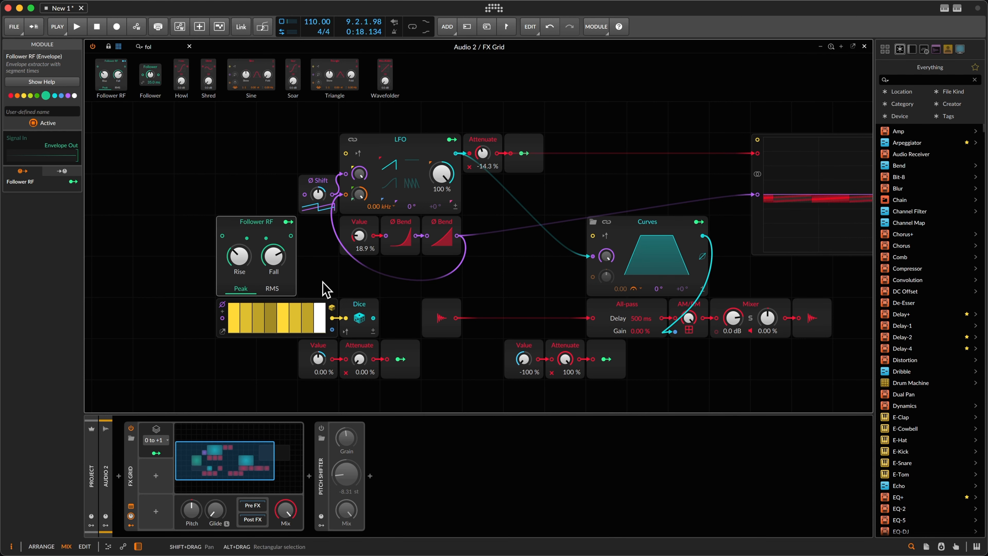
left_click_drag(251, 230, 246, 427)
left_click_drag(260, 394, 310, 345)
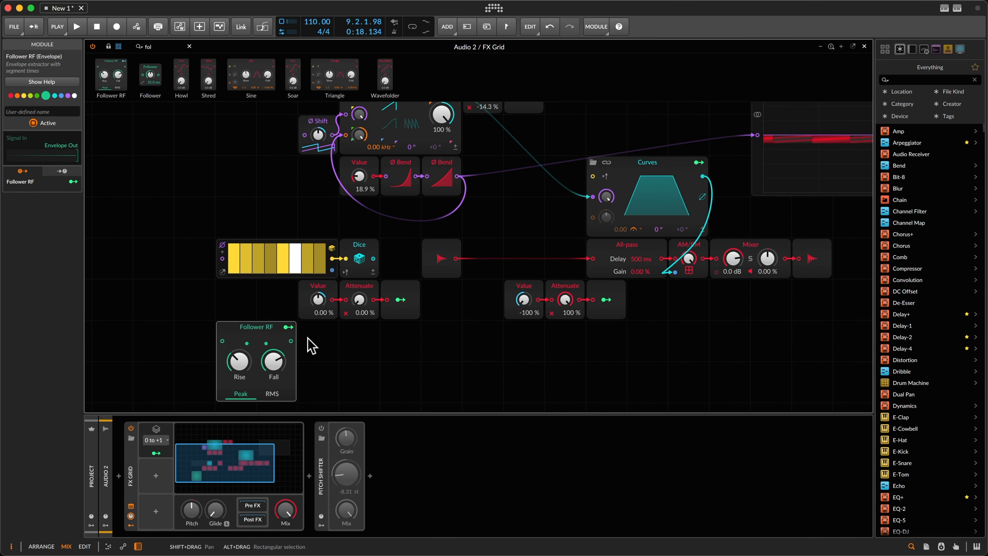
Duplicate the Attenuate and Modulator Out below the Dice, feed them from Follower RF and route the modulation to the LFO's Attenuate.
right_click(312, 344)
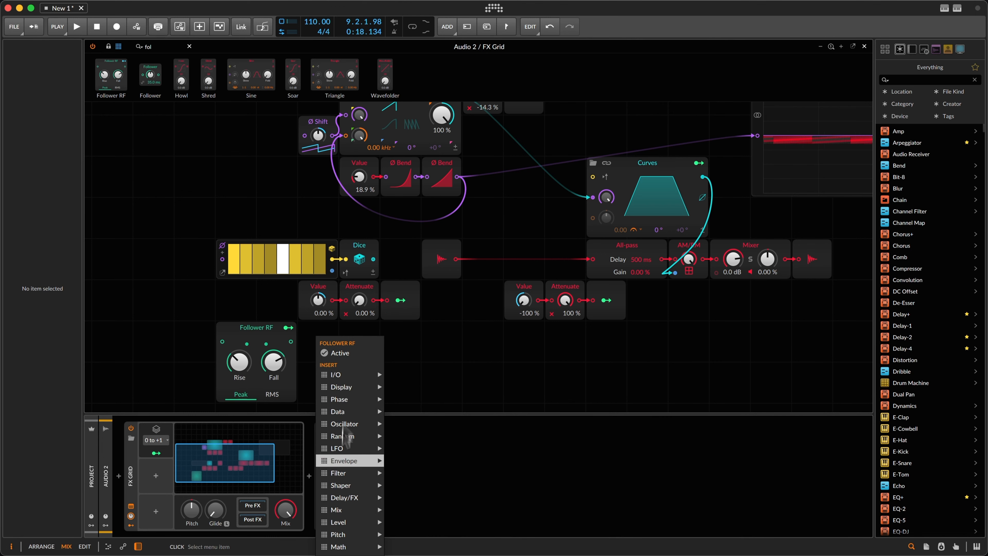
left_click(432, 336)
left_click_drag(338, 338, 395, 319)
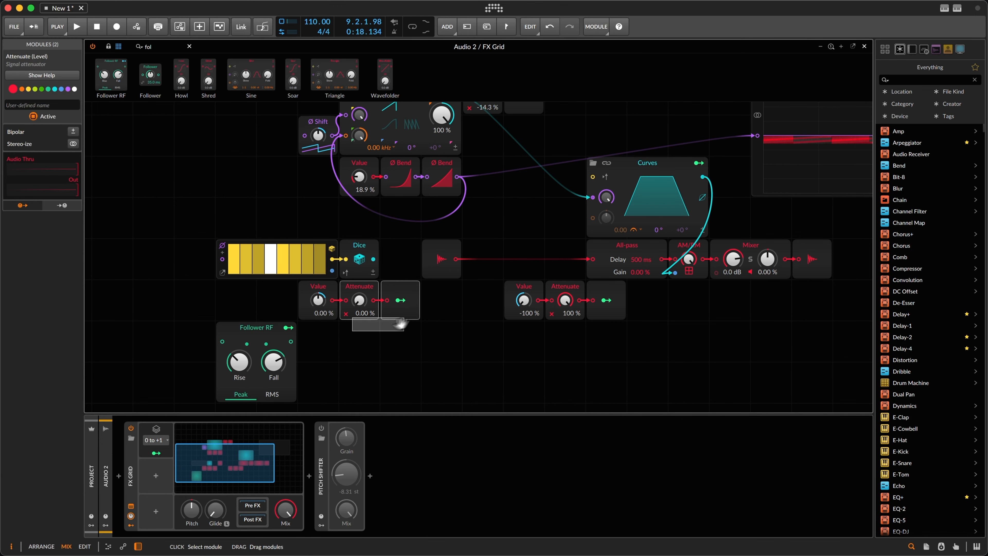
key("super+d")
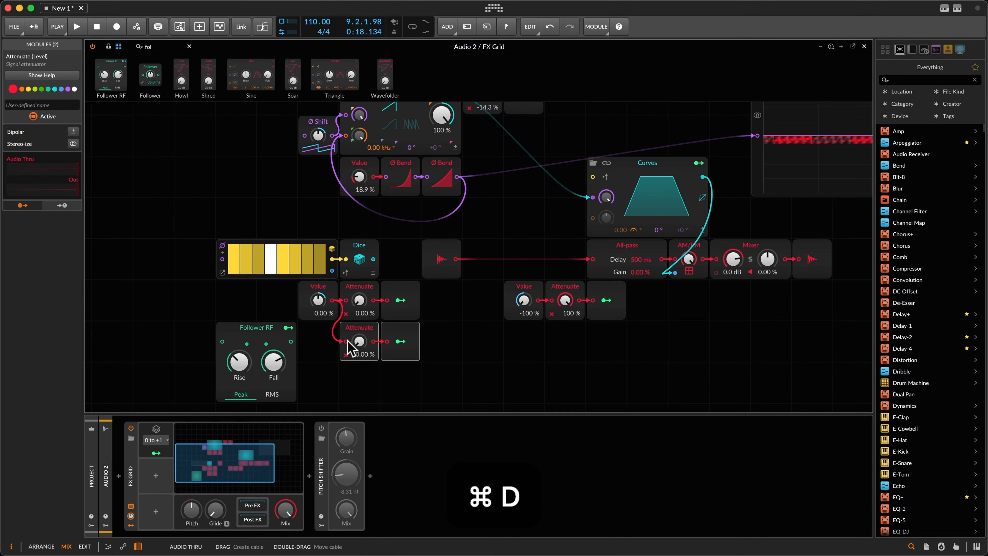
left_click_drag(290, 341, 346, 341)
left_click_drag(404, 349, 482, 167)
Place Follower RF next to the duplicated Attenuate, lower its Rise to minimum and connect the audio input to its signal input.
scroll(467, 234, "up", 3)
scroll(388, 314, "down", 3)
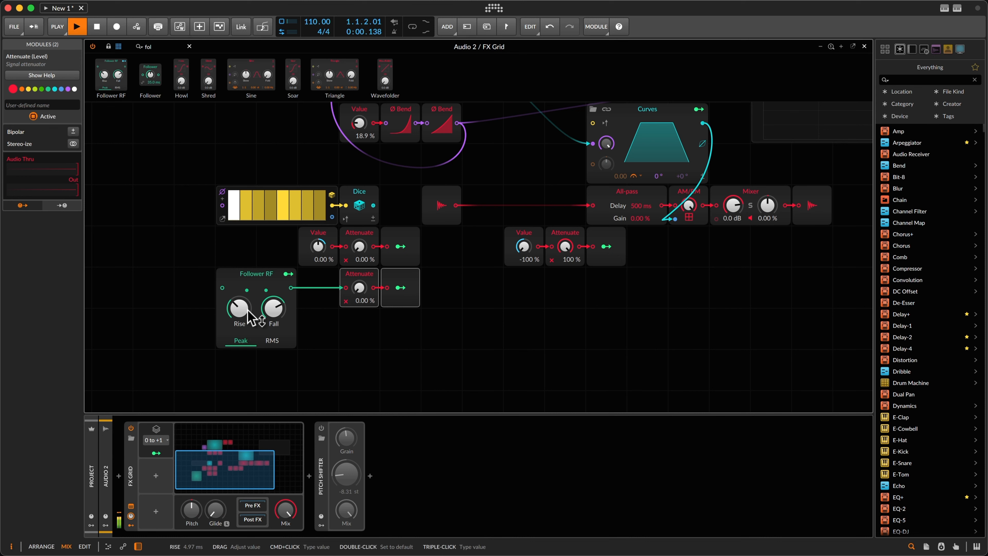
key("space")
left_click_drag(240, 267, 281, 268)
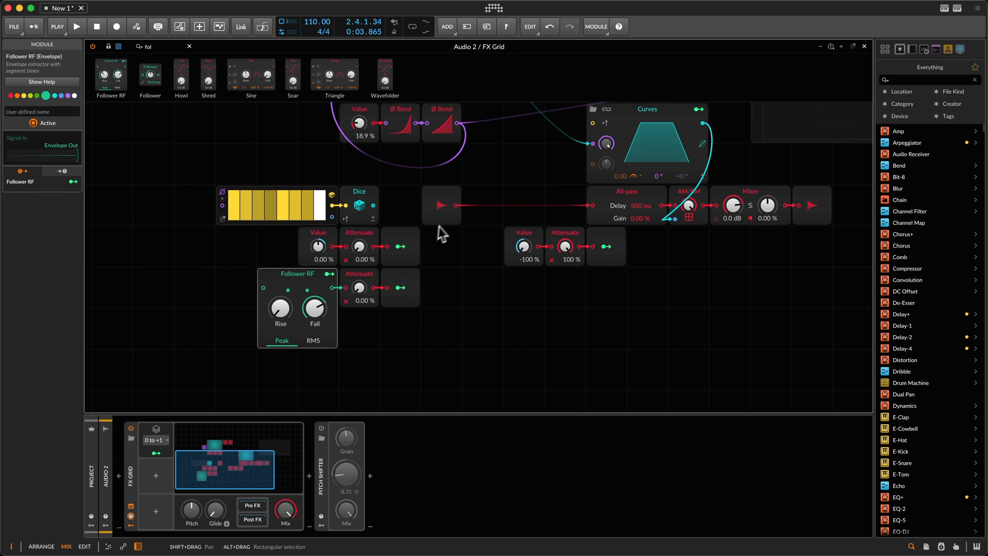
left_click_drag(456, 205, 264, 288)
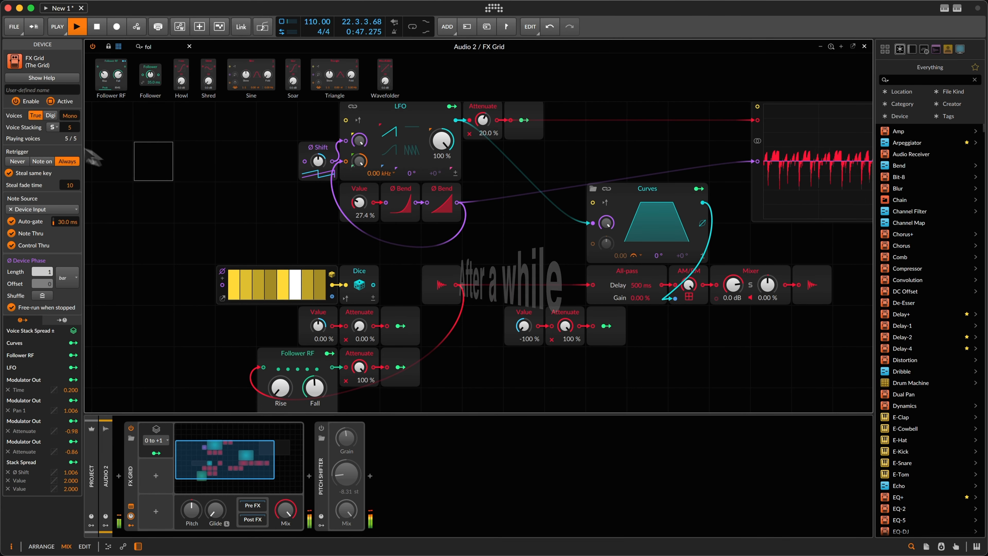
During playback, set voice stacking to 6, the LFO's Value to 25.1 % and its Attenuate to 14.3 %, and stop playback.
left_click_drag(73, 136, 67, 132)
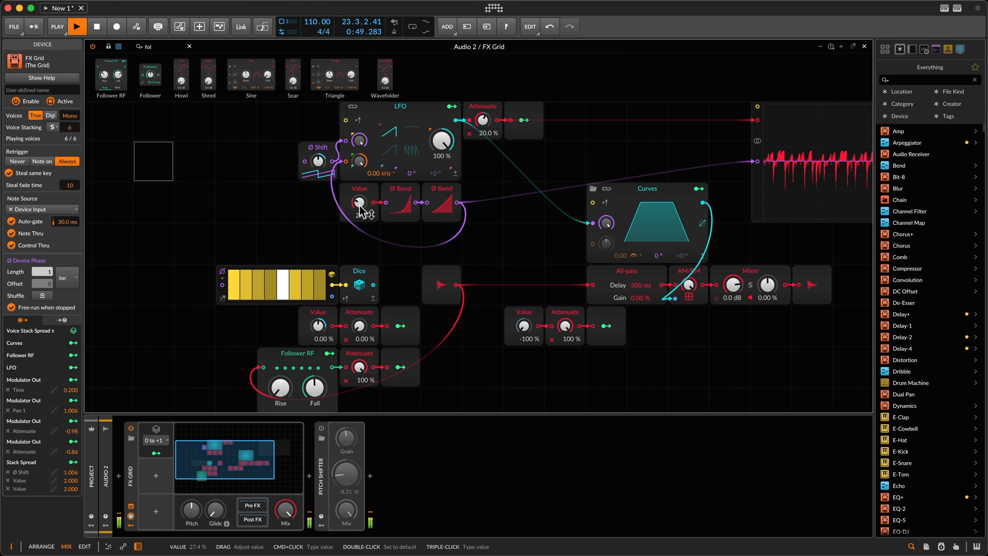
left_click_drag(360, 212, 359, 214)
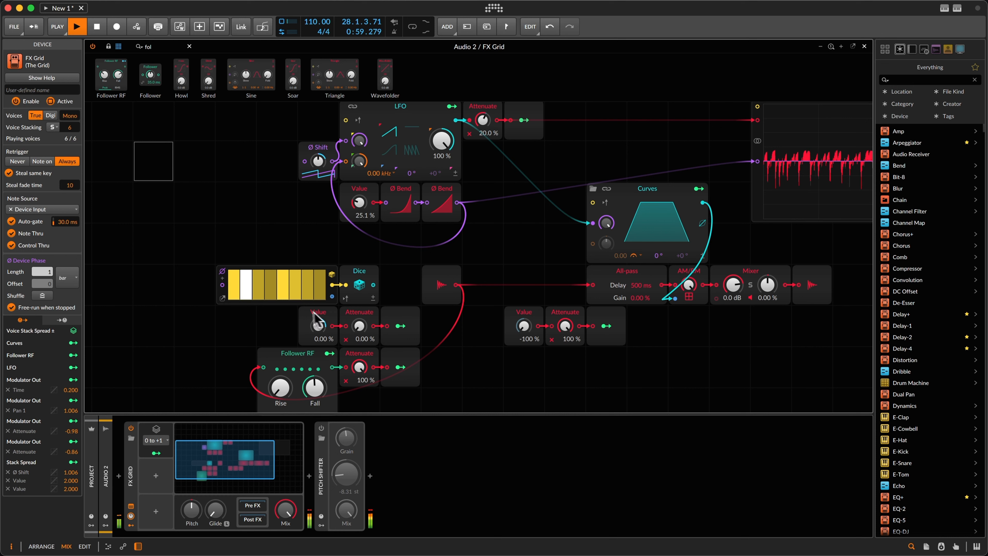
mouse_move(360, 326)
left_mouse_down()
mouse_move(360, 342)
mouse_move(363, 325)
left_mouse_up()
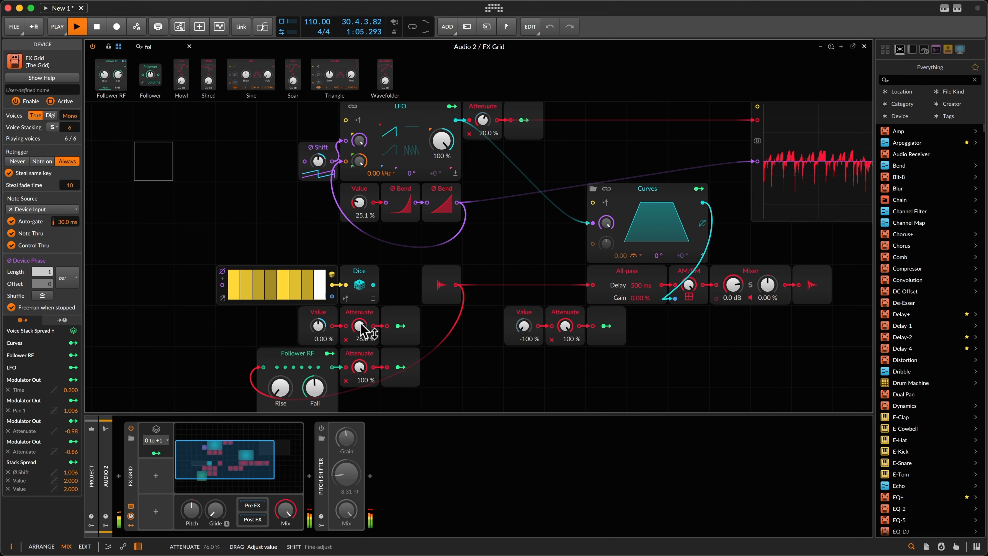
left_click_drag(360, 324, 361, 327)
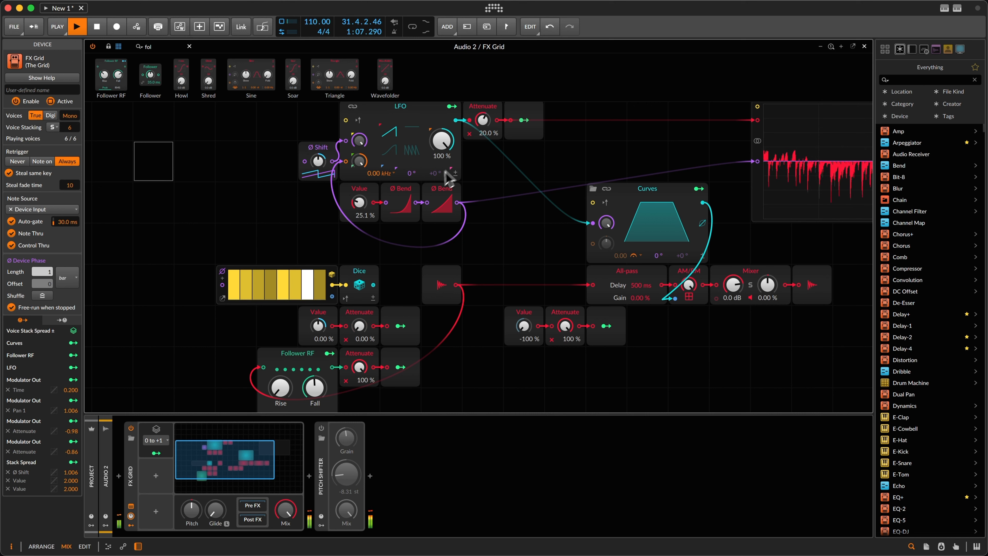
left_click_drag(489, 118, 483, 120)
key("space")
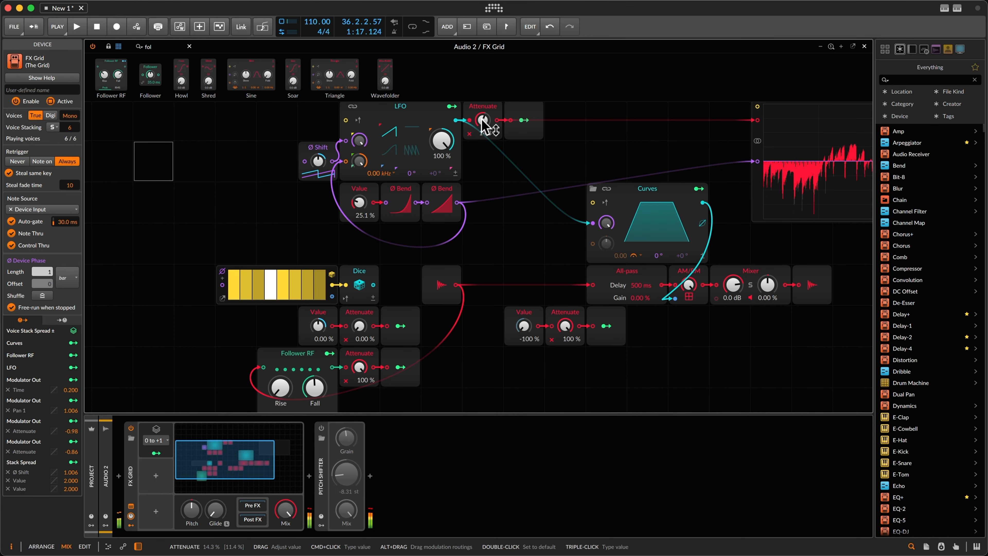
Deactivate the Follower RF module together with its Attenuate and Modulator Out.
scroll(219, 317, "down", 1)
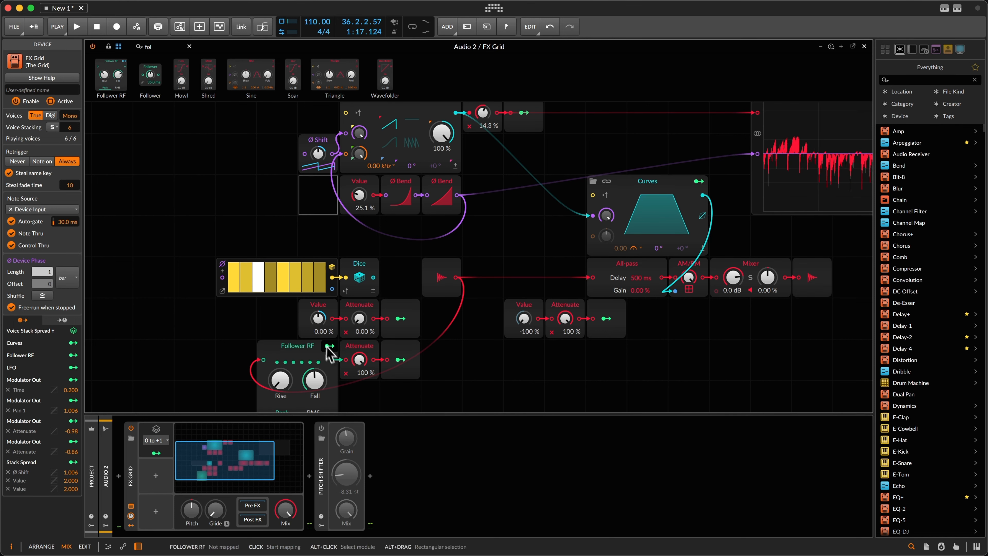
left_click_drag(175, 359, 537, 354)
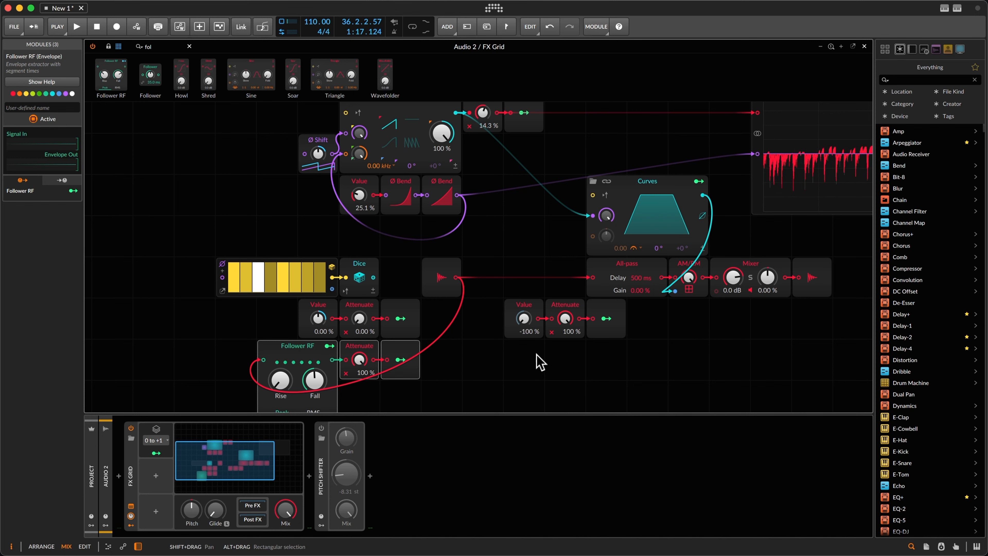
key("alt+a")
scroll(522, 346, "down", 1)
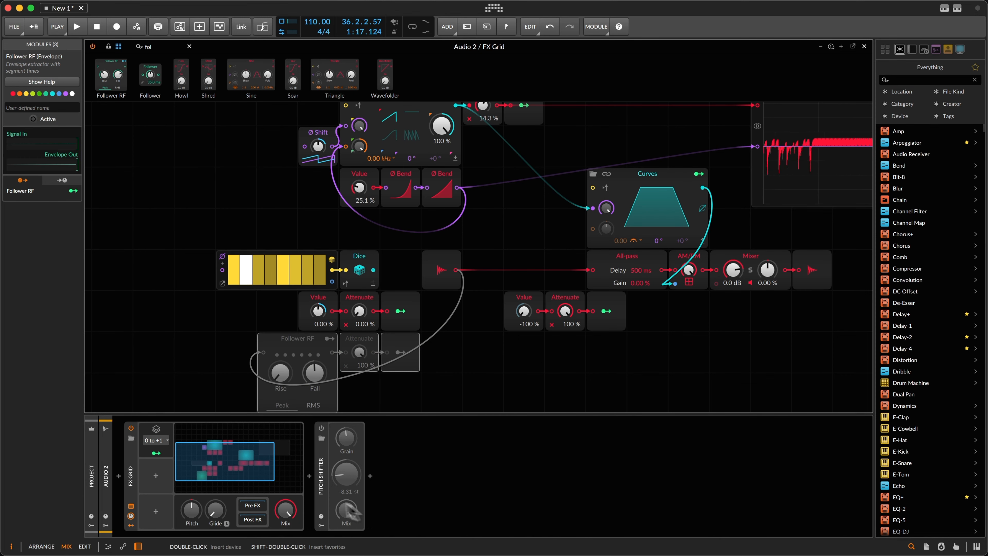
Insert a Delay+ device between the FX Grid and the Pitch Shifter on Audio 2.
left_click(310, 485)
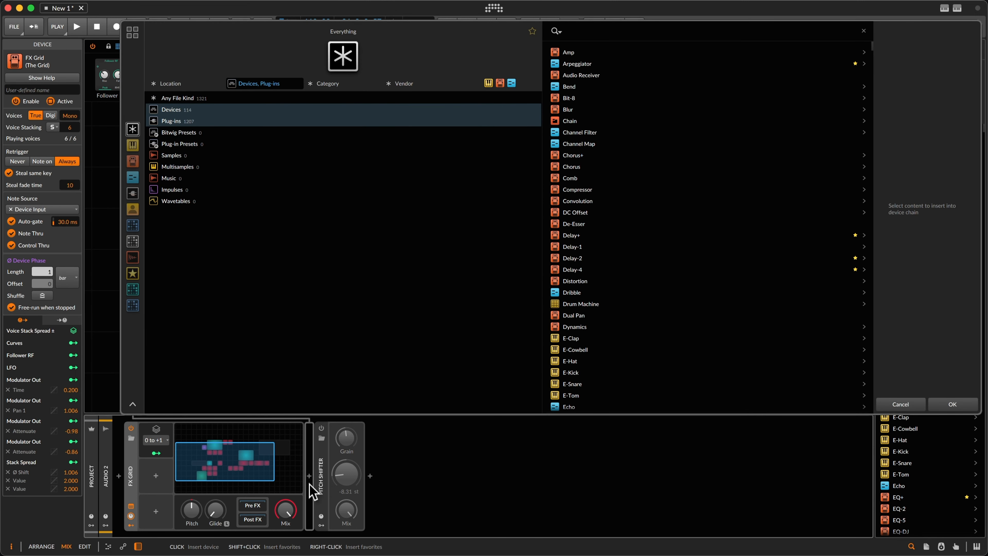
type("de")
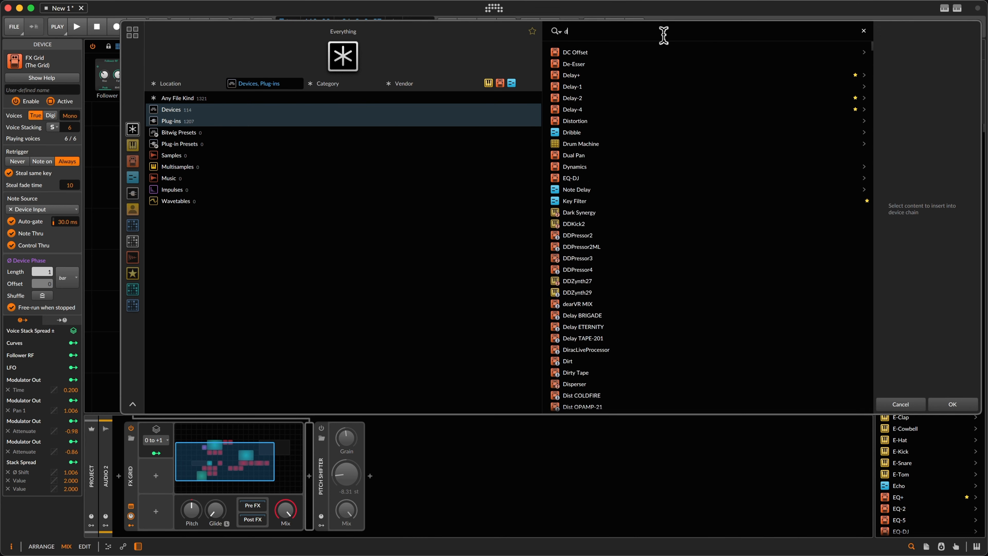
key("Down")
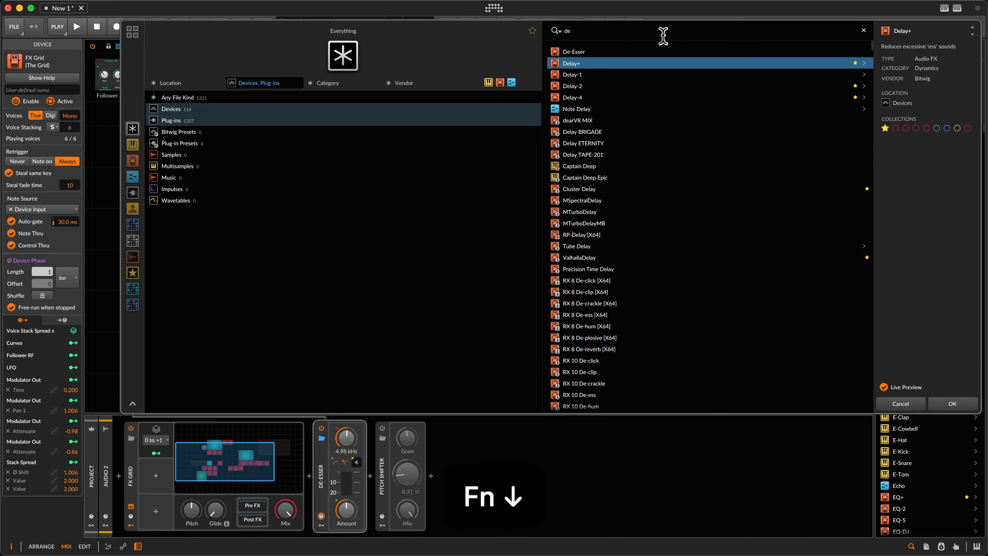
key("Return")
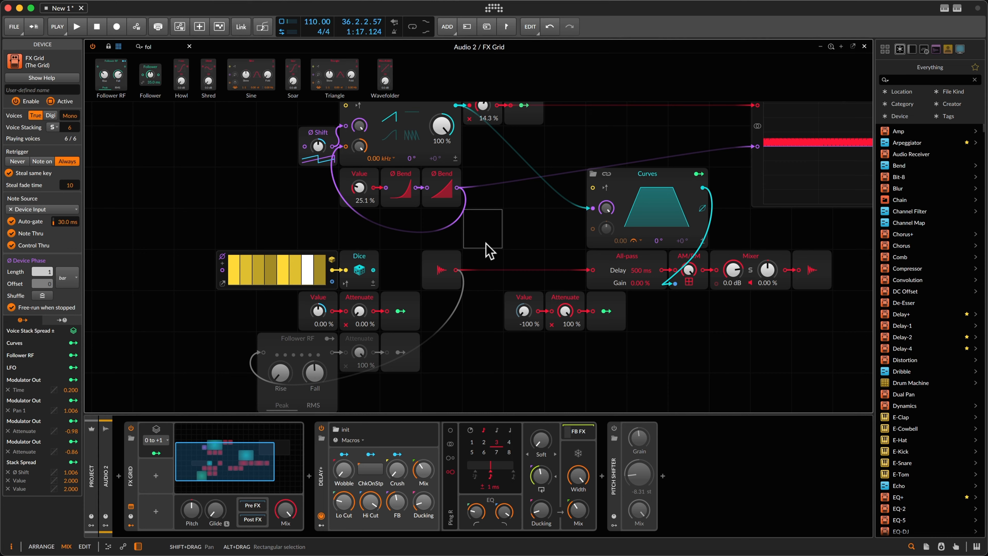
Launch the "SFW - On a Distant Planet" clip and, in the FX Grid, set the LFO's Attenuate to -52.0 % and its Value to 9.71 %.
key("Escape")
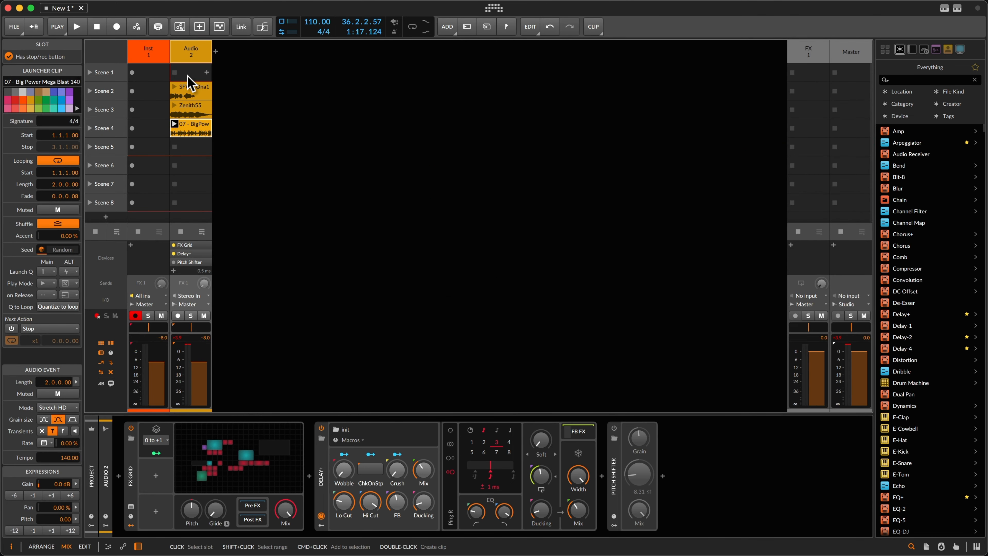
left_click(183, 97)
left_click(177, 86)
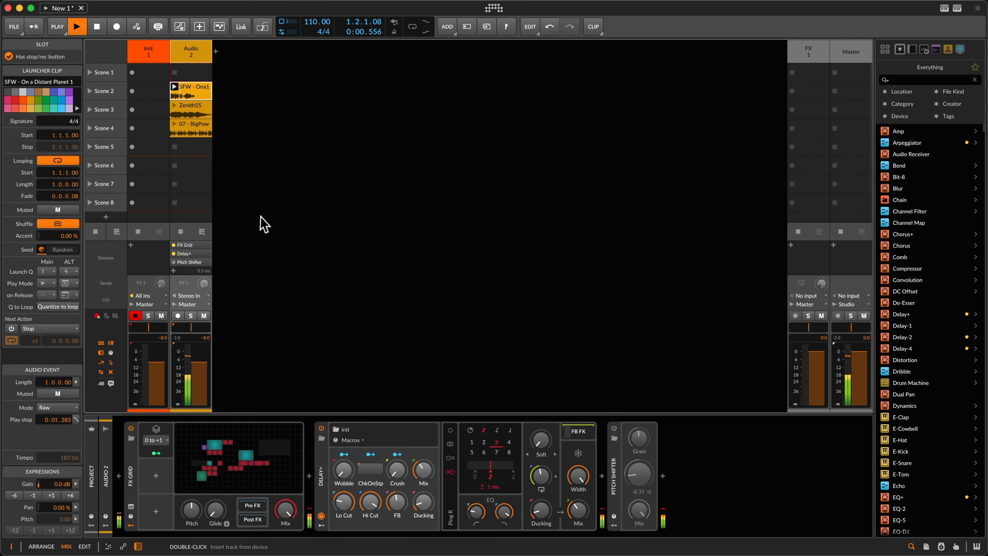
left_click(273, 467)
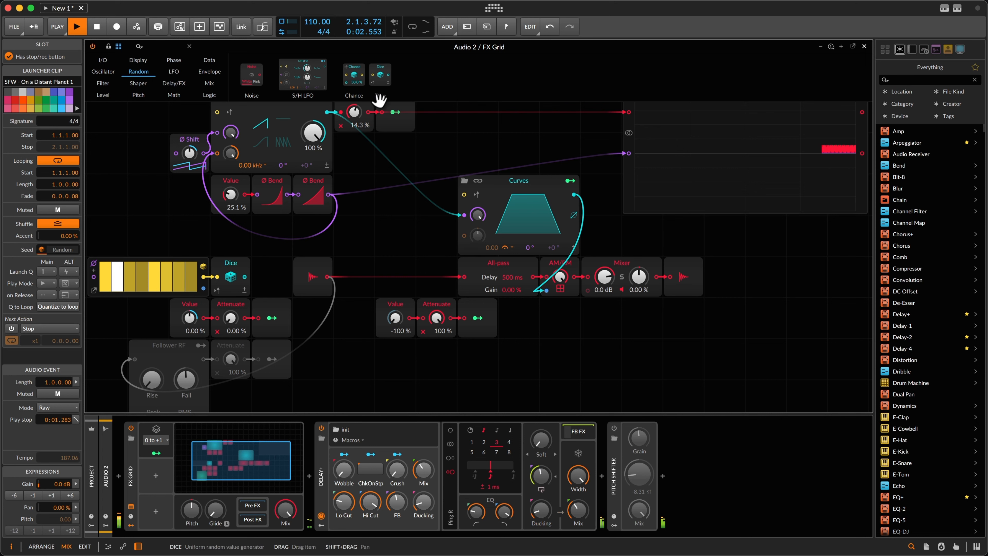
left_click_drag(357, 114, 356, 115)
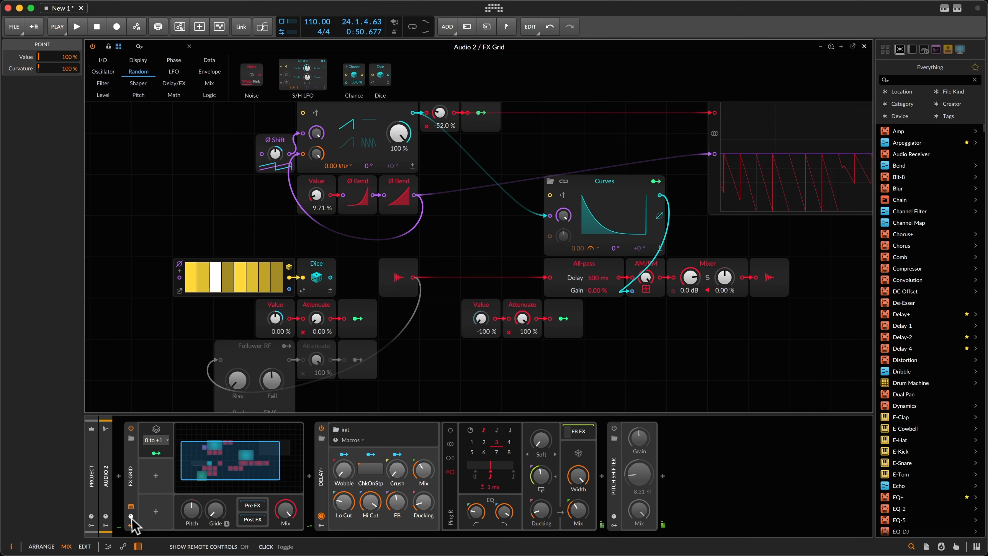
Show the FX Grid's remote controls and add a new preset page.
left_click(131, 516)
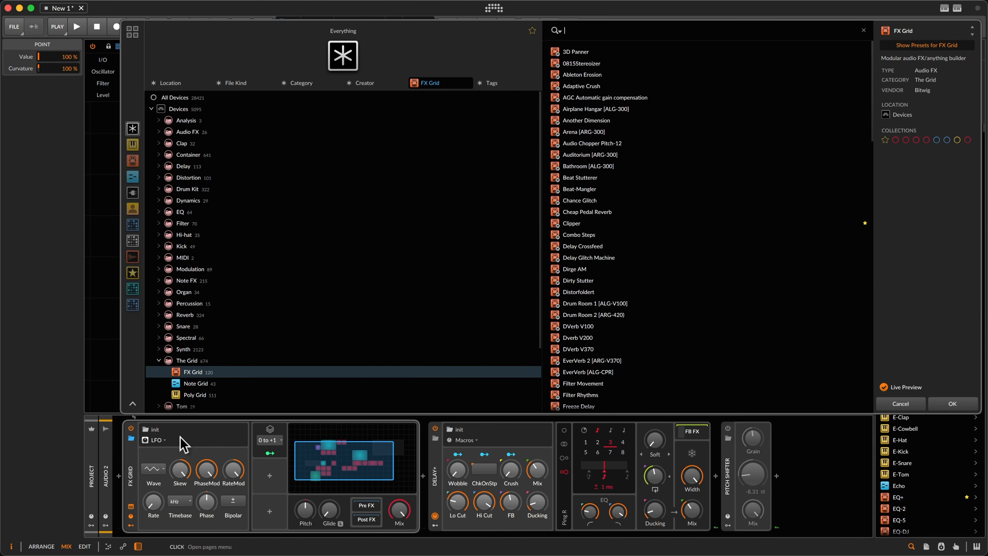
left_click(183, 441)
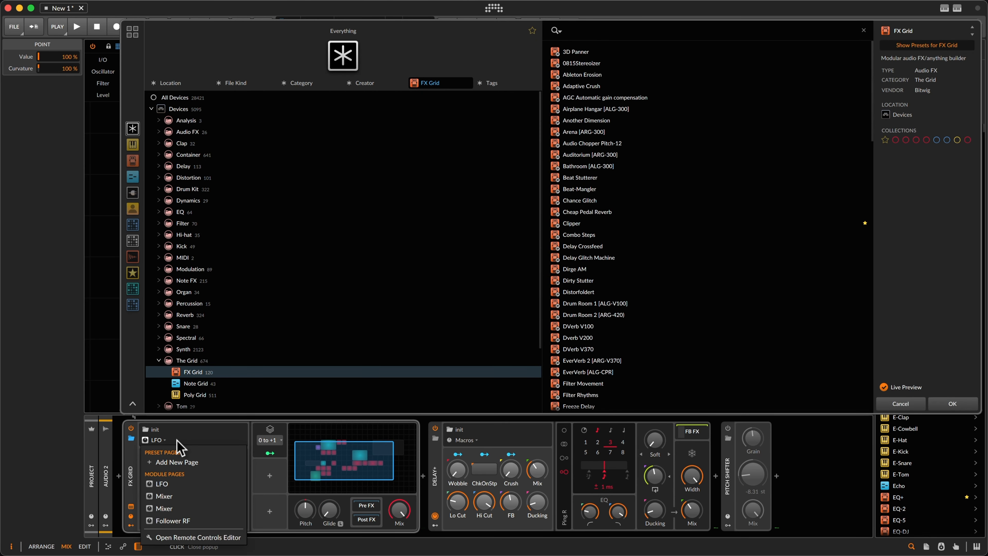
left_click(177, 462)
left_click(921, 405)
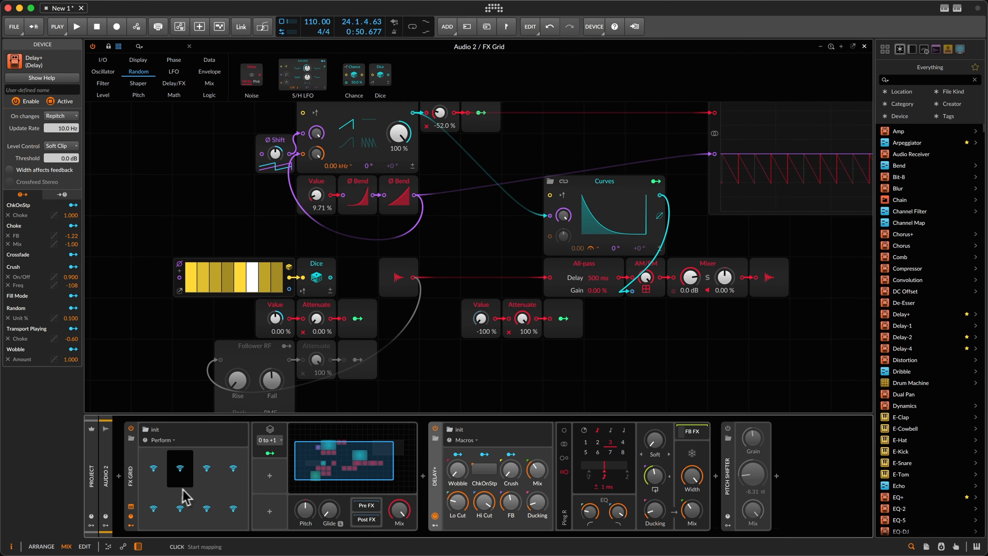
Map the first two remote controls to the LFO's Attenuate and to the Value module feeding its Bend modules.
left_click(154, 468)
left_click(444, 113)
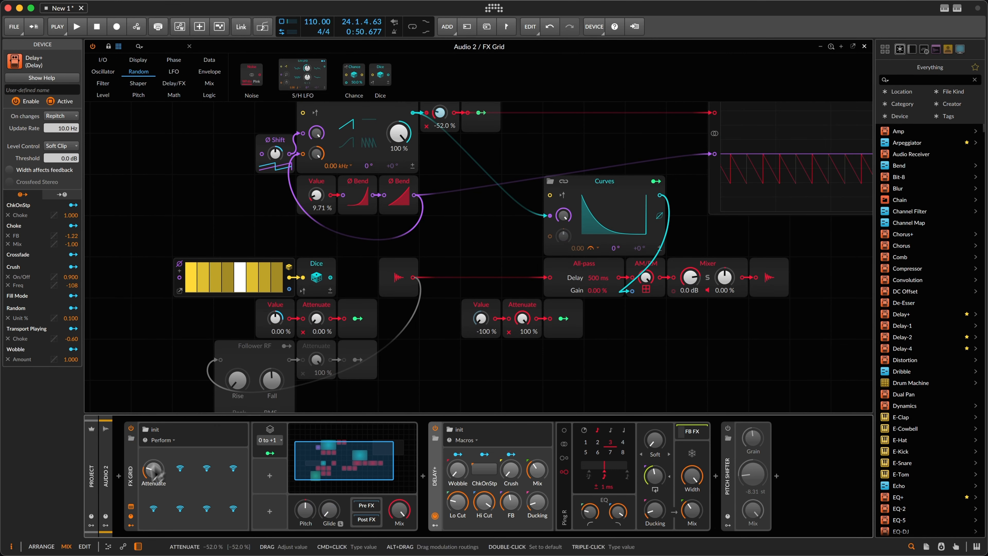
left_click(180, 468)
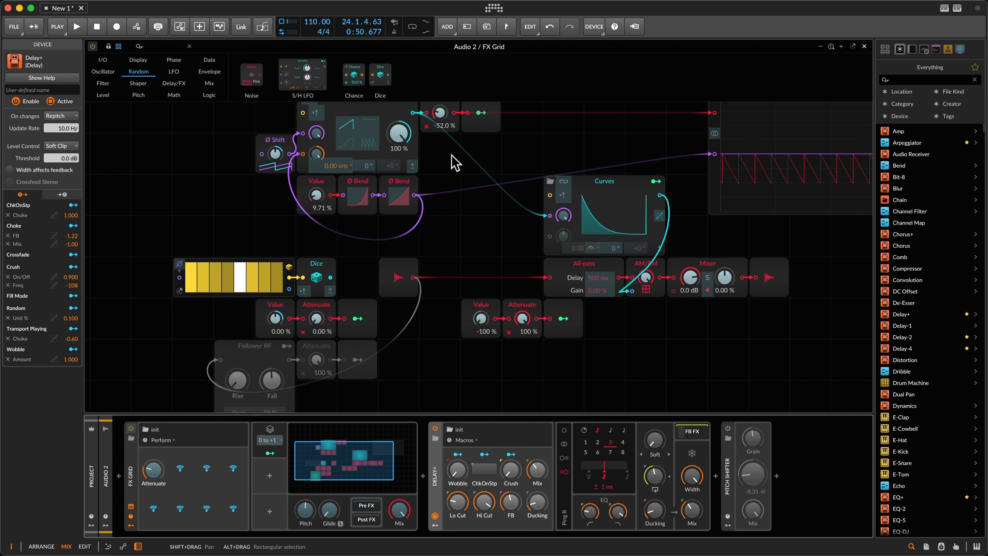
scroll(454, 165, "up", 2)
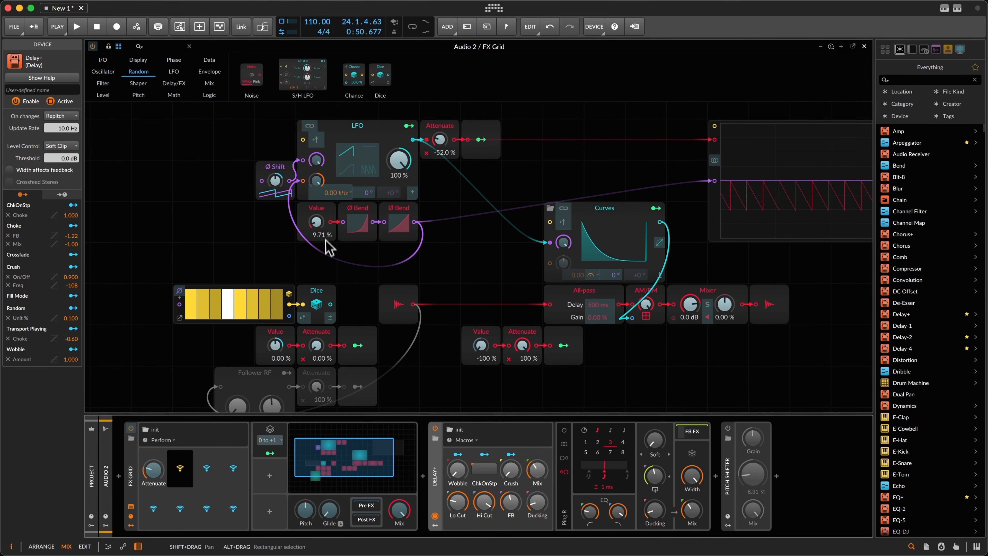
left_click(316, 221)
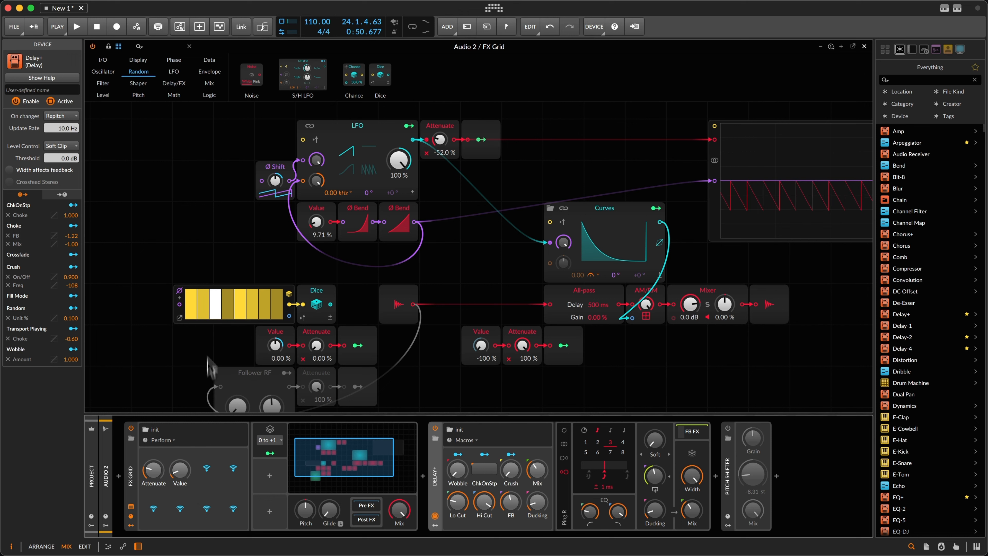
Audition the clip with the FX Grid selected, setting Attenuate to 20.4 %, Value to 23.6 % and the Curves shape to a triangle.
key("space")
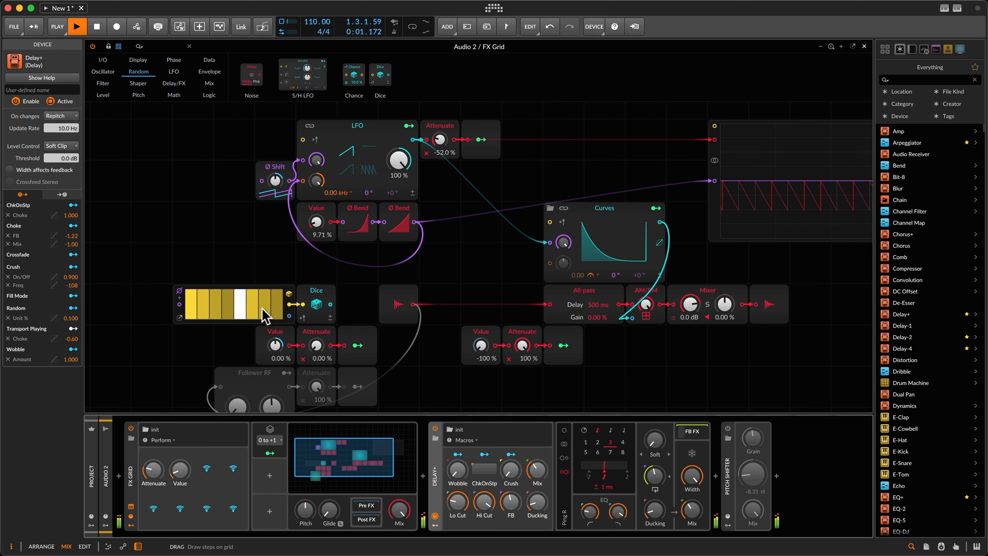
key("space")
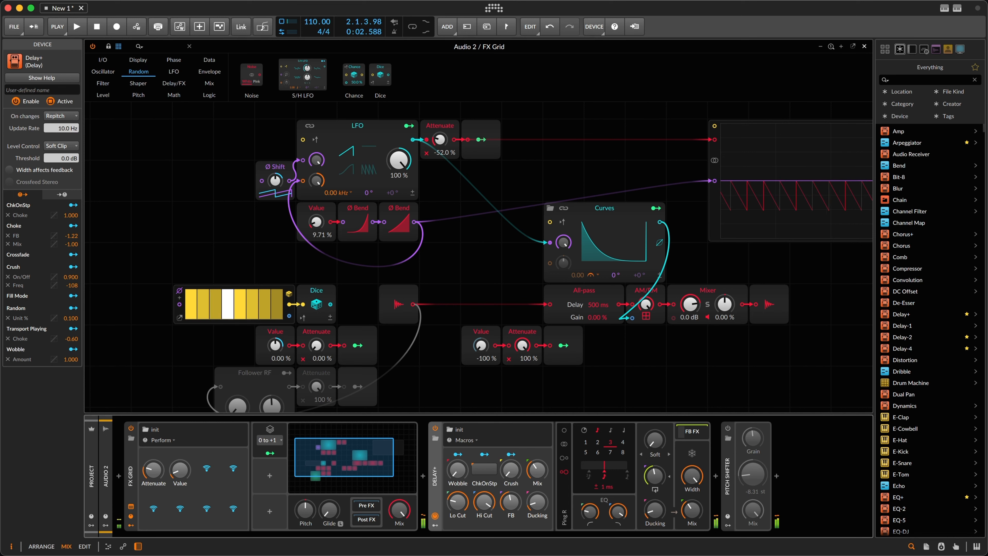
left_click(131, 476)
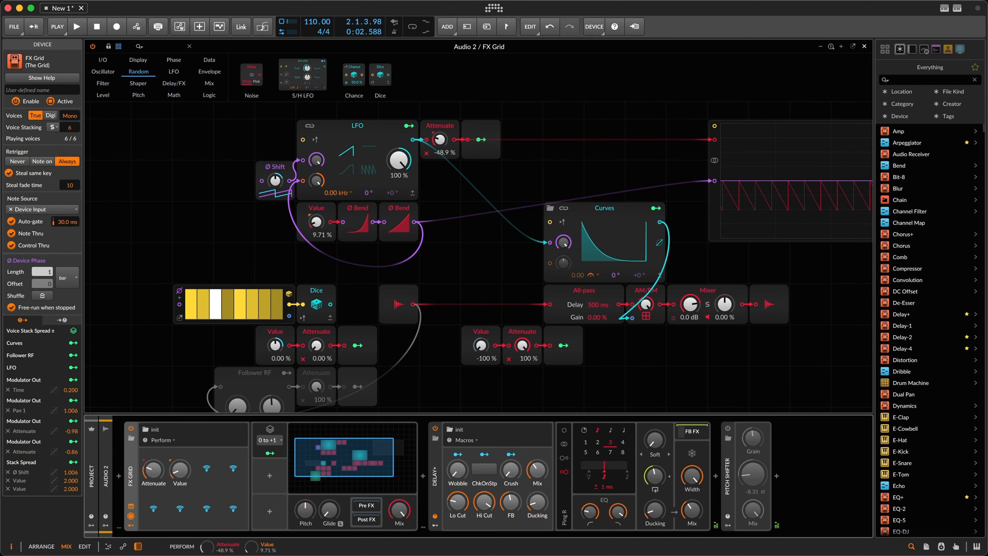
key("space")
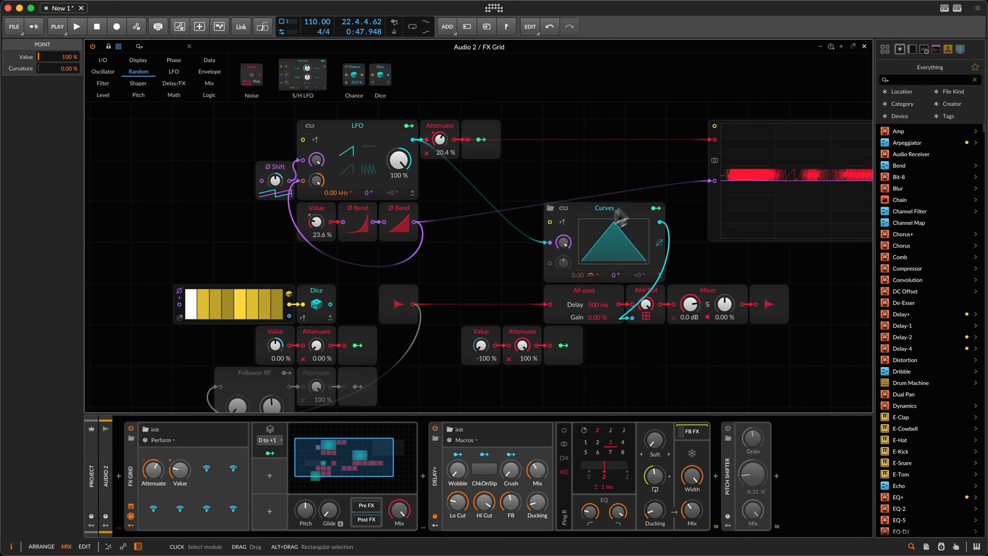
Examine the finished patch, from the LFO group with its Value and Bend modules to the Curves window and the All-pass delay.
scroll(531, 282, "up", 1)
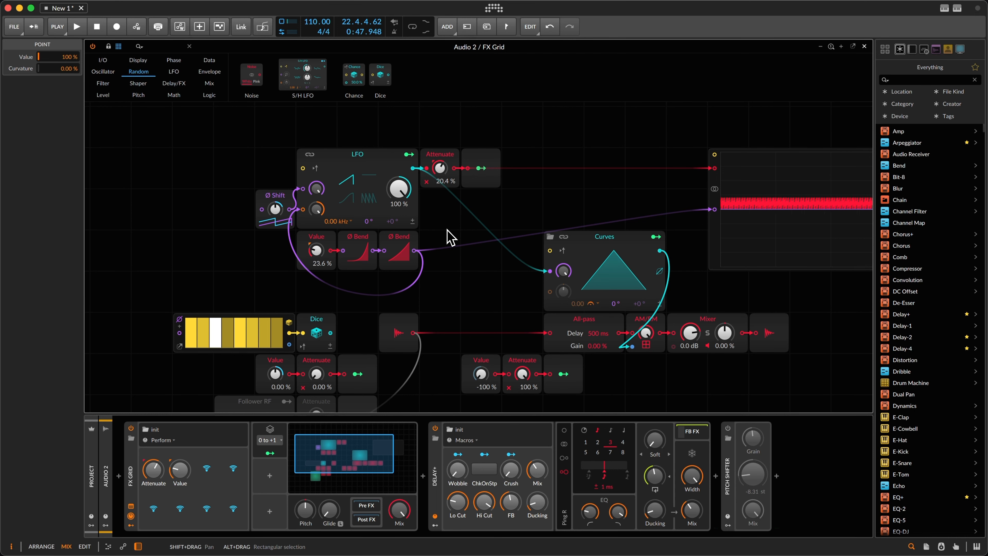
scroll(451, 237, "down", 2)
scroll(451, 237, "up", 1)
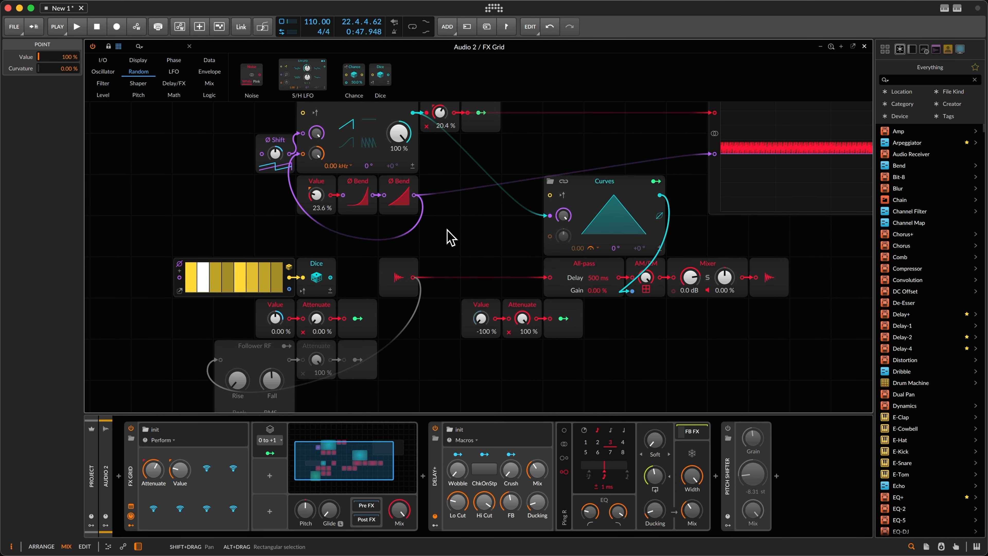
left_click_drag(232, 105, 490, 236)
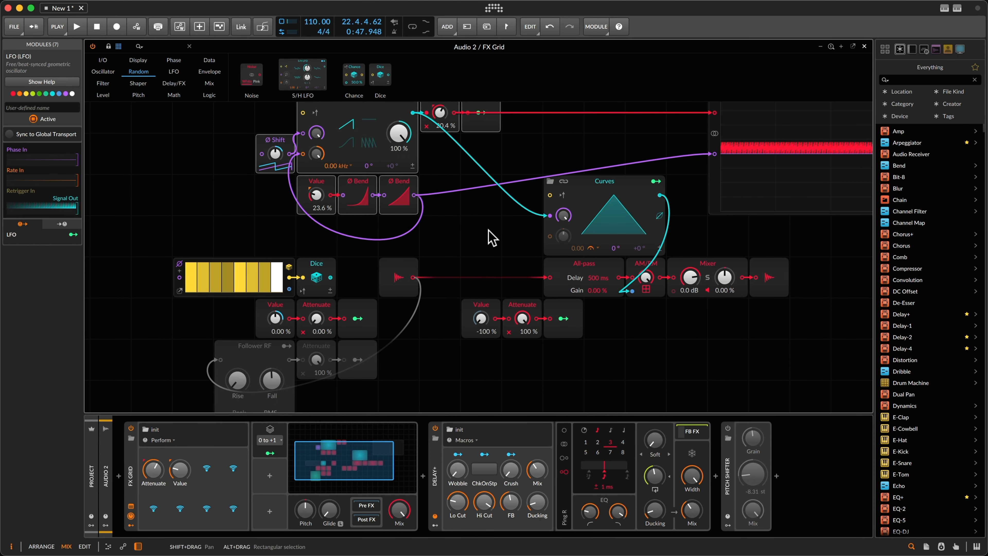
left_click(596, 266)
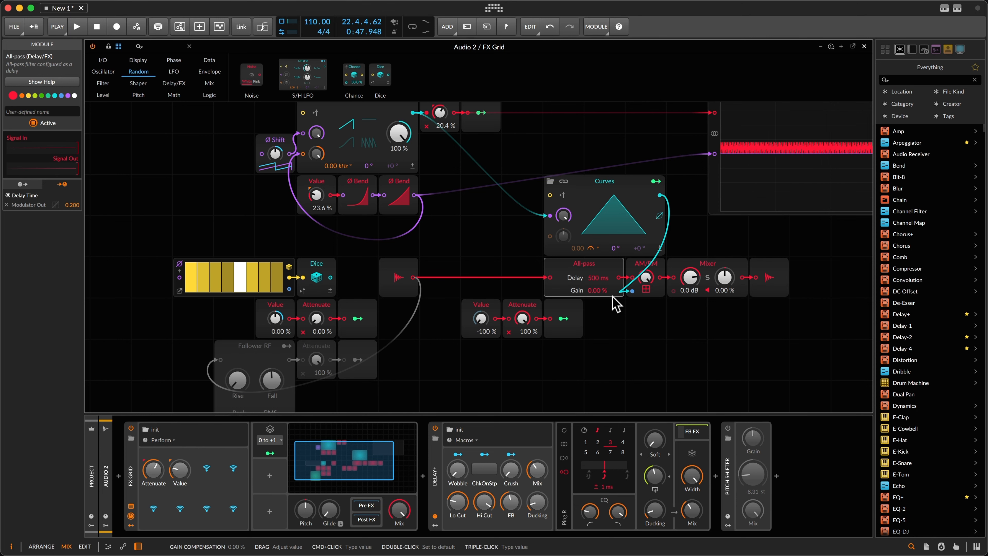
scroll(616, 304, "up", 2)
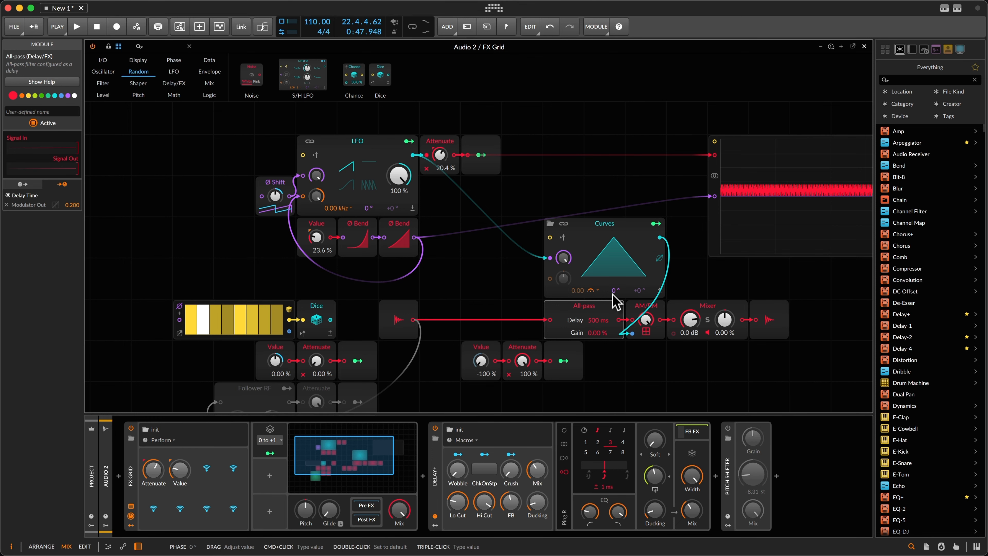
left_click(316, 234)
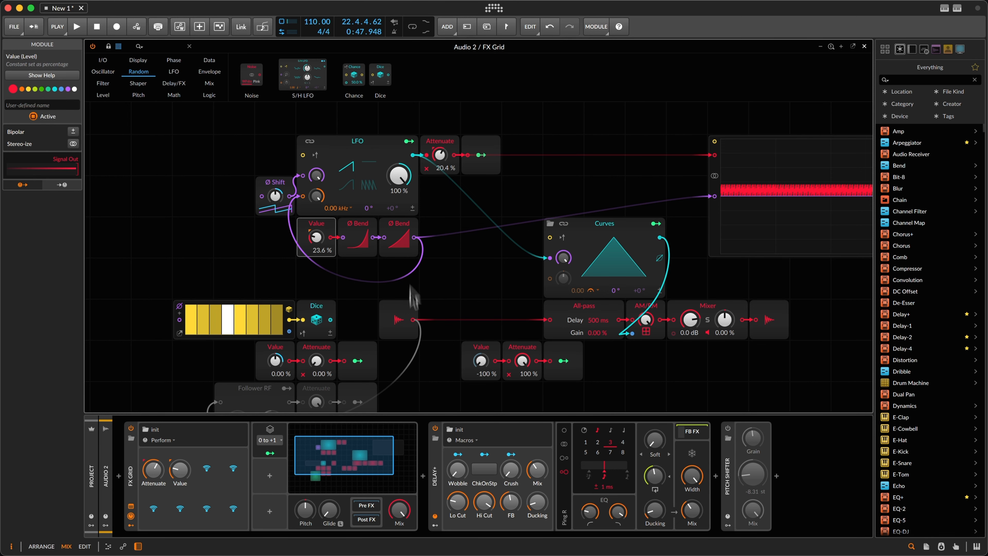
left_click(566, 314)
scroll(568, 316, "down", 3)
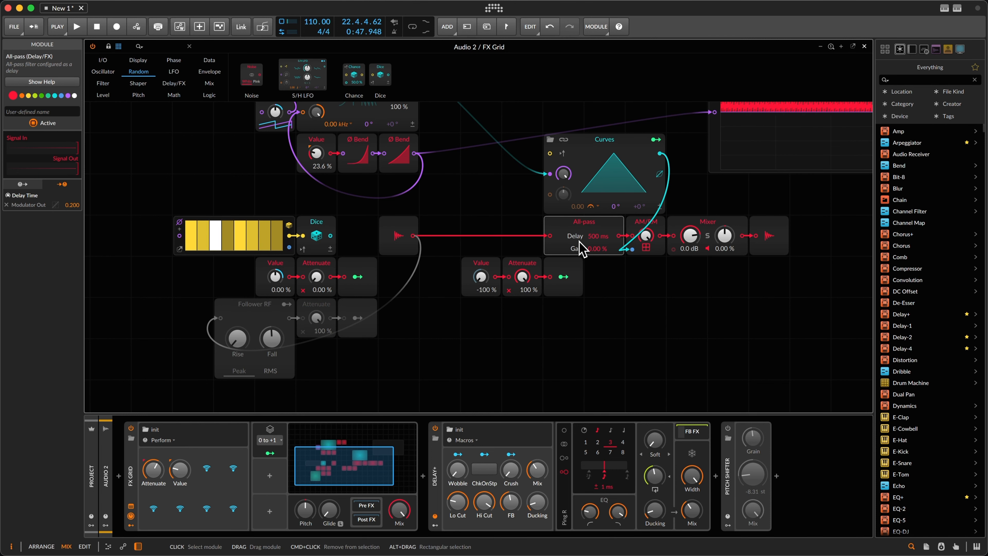
scroll(482, 234, "up", 4)
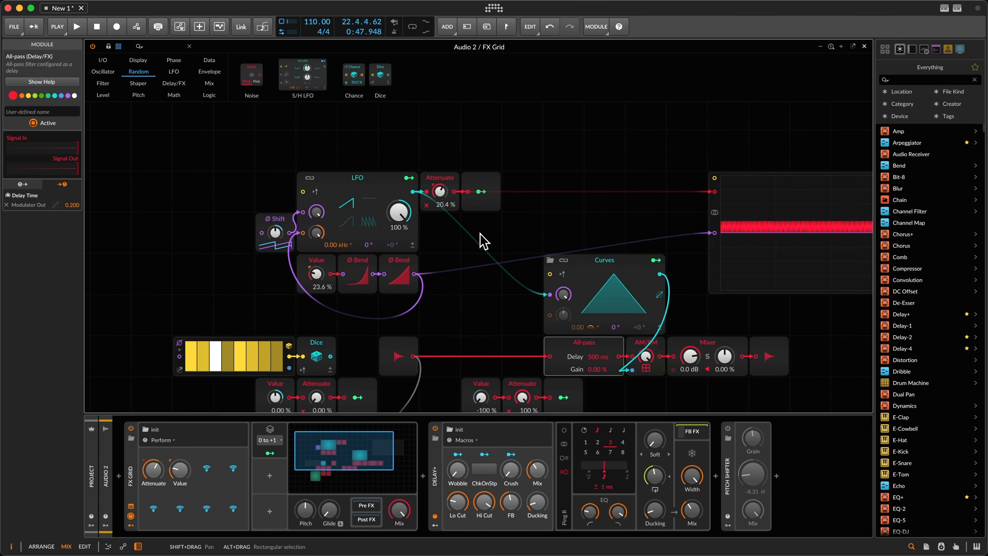
scroll(508, 282, "down", 3)
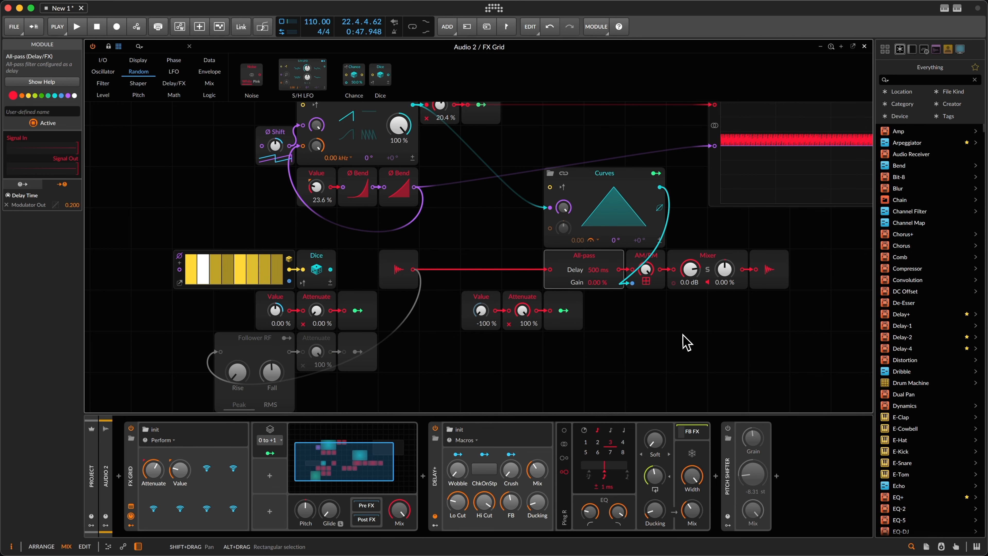